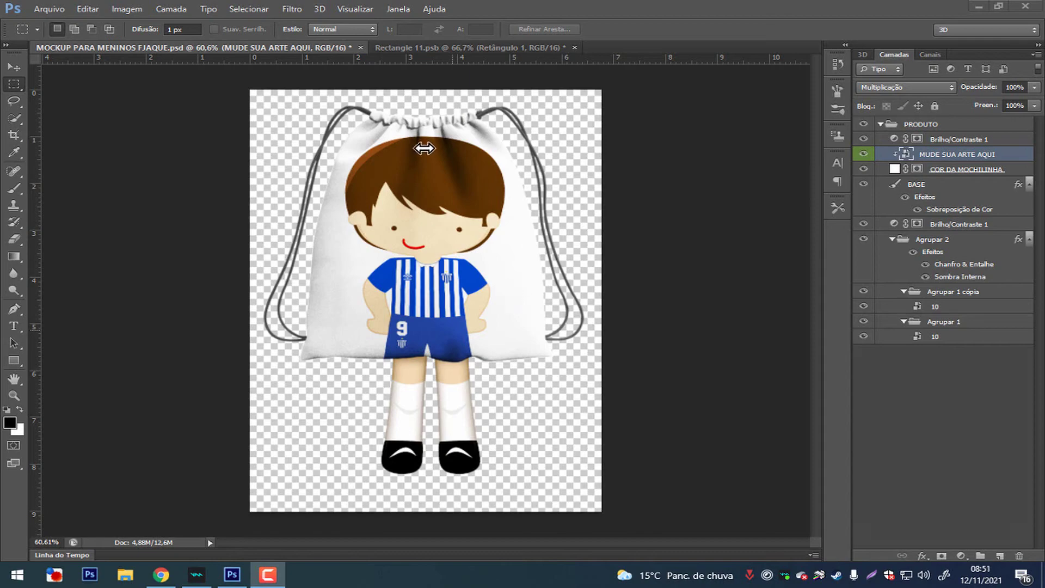
- Place the ten hero images from the desktop's super heroi folder into Rectangle 11.psb
{"action": "left_click", "coordinate": [460, 48]}
{"action": "left_click", "coordinate": [49, 9]}
{"action": "left_click", "coordinate": [65, 207]}
{"action": "left_click", "coordinate": [42, 117]}
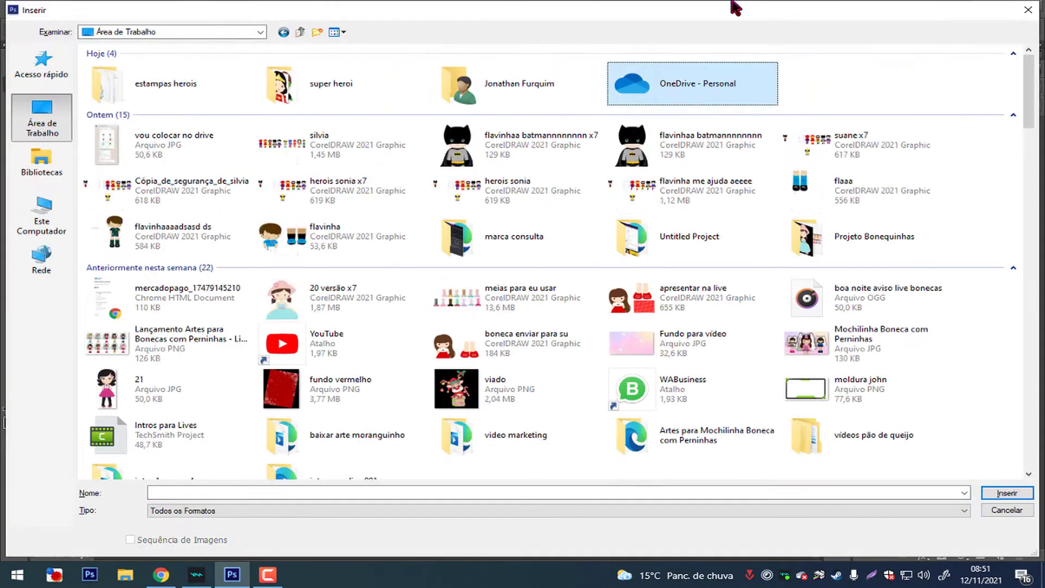
{"action": "double_click", "coordinate": [377, 19]}
{"action": "double_click", "coordinate": [327, 77]}
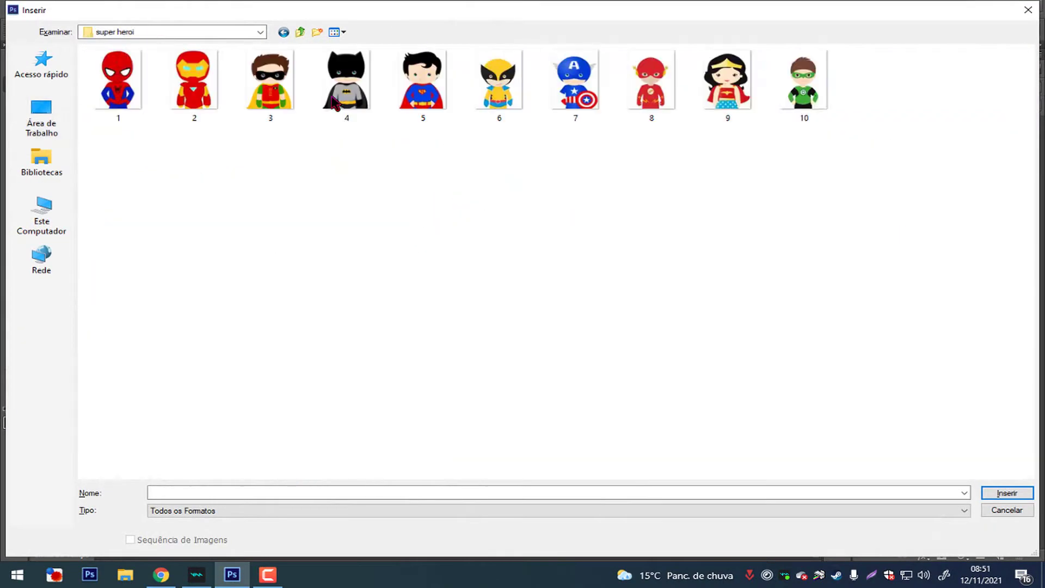
{"action": "double_click", "coordinate": [806, 87]}
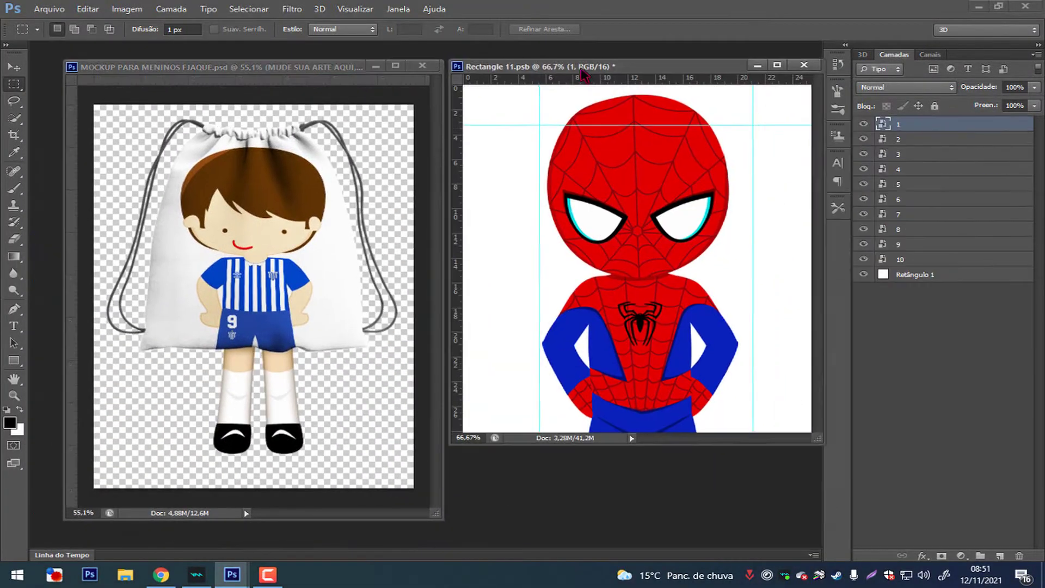
- Scale Spider-Man to about 81%, fit him within the guides and save
{"action": "key", "text": "ctrl+t"}
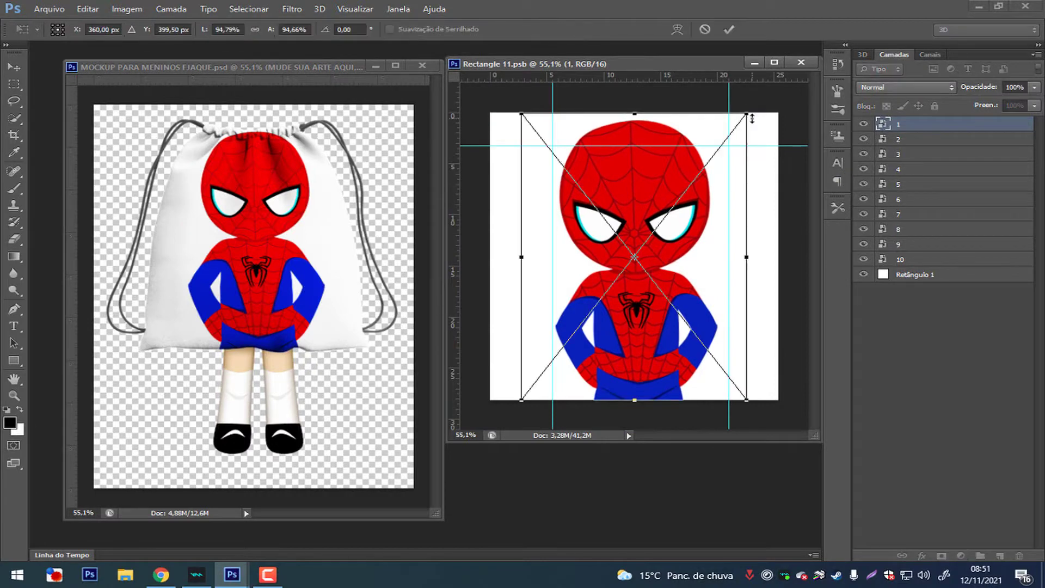
{"action": "left_click_drag", "start_coordinate": [778, 112], "coordinate": [746, 152]}
{"action": "mouse_move", "coordinate": [648, 200]}
{"action": "left_mouse_down"}
{"action": "mouse_move", "coordinate": [680, 201]}
{"action": "mouse_move", "coordinate": [671, 198]}
{"action": "left_mouse_up"}
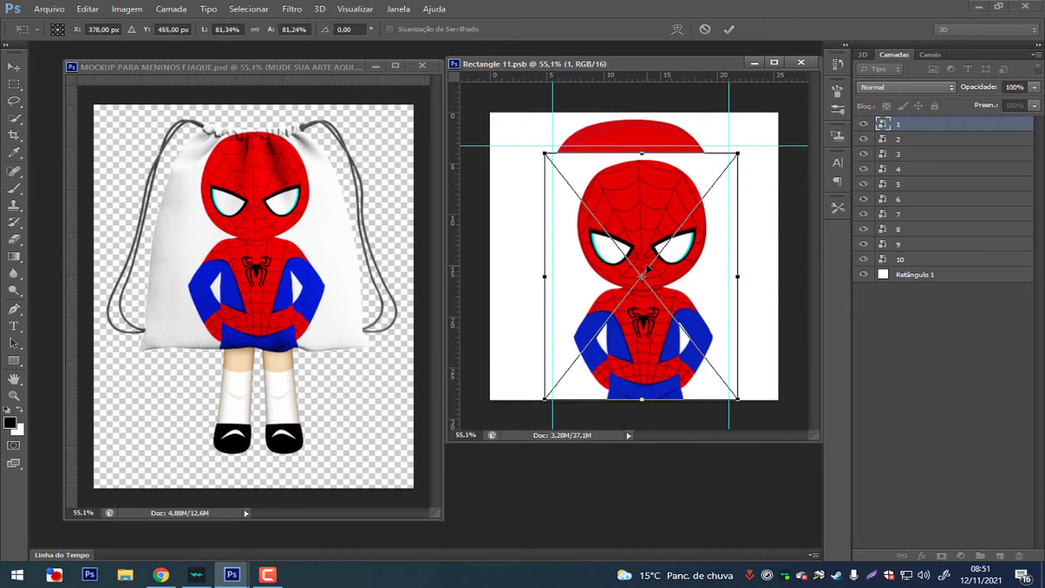
{"action": "left_click_drag", "start_coordinate": [645, 279], "coordinate": [646, 263]}
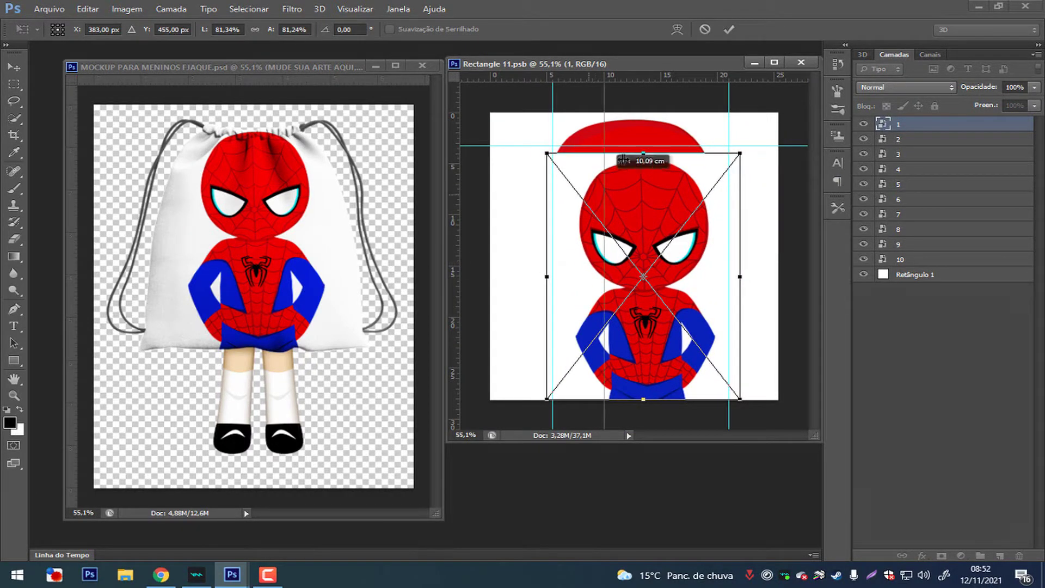
{"action": "key", "text": "Return"}
{"action": "key", "text": "ctrl+s"}
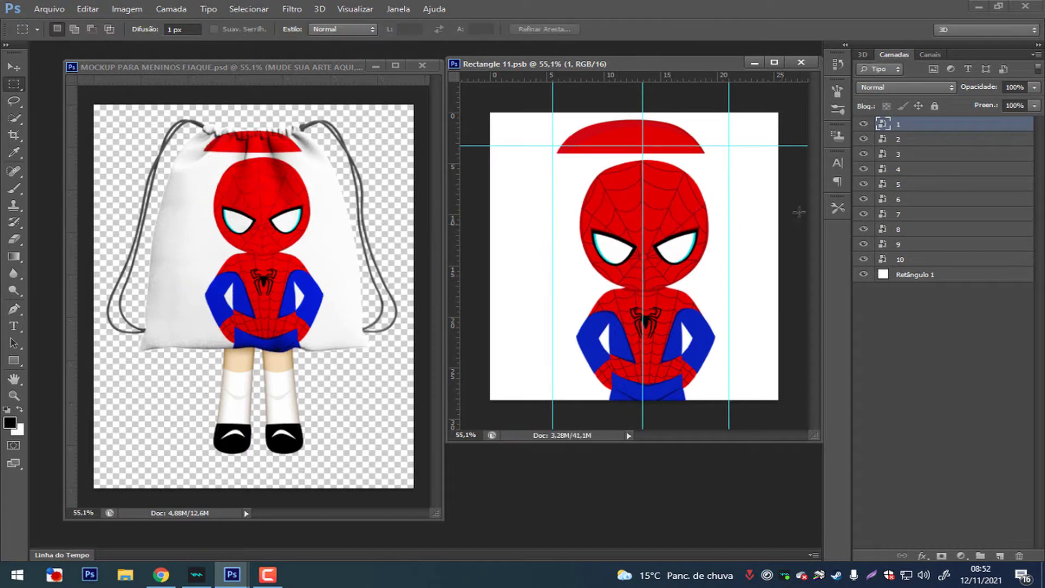
{"action": "key", "text": "ctrl+t"}
{"action": "key", "text": "shift+Left"}
{"action": "key", "text": "shift+Left"}
{"action": "key", "text": "Return"}
{"action": "key", "text": "ctrl+s"}
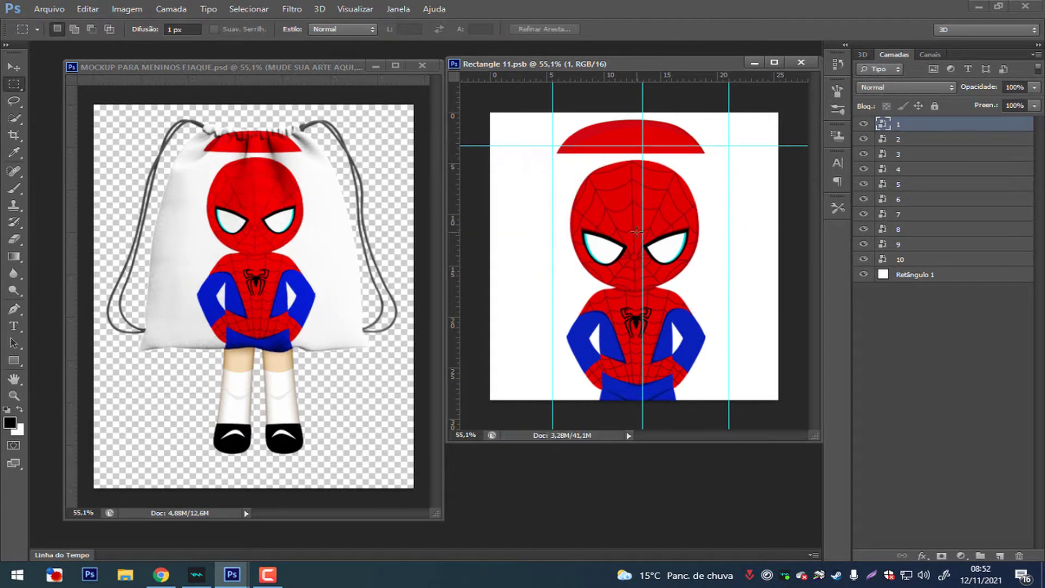
- Hide Spider-Man, then resize and position Iron Man on layer 2 inside the guides and save
{"action": "left_click", "coordinate": [862, 136]}
{"action": "left_click", "coordinate": [914, 139]}
{"action": "key", "text": "ctrl+t"}
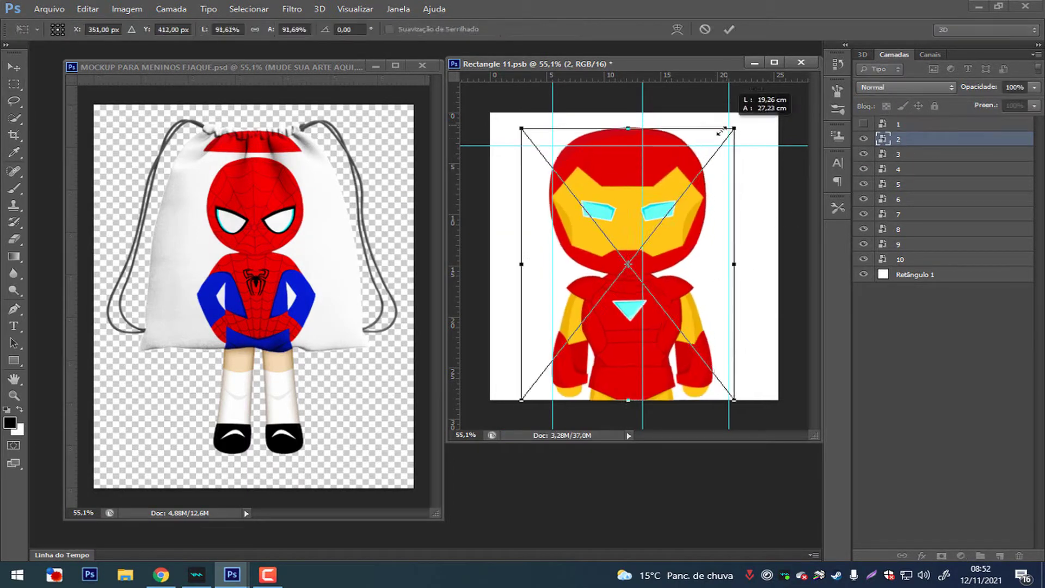
{"action": "left_click_drag", "start_coordinate": [650, 170], "coordinate": [672, 170]}
{"action": "key", "text": "Return"}
{"action": "key", "text": "ctrl+s"}
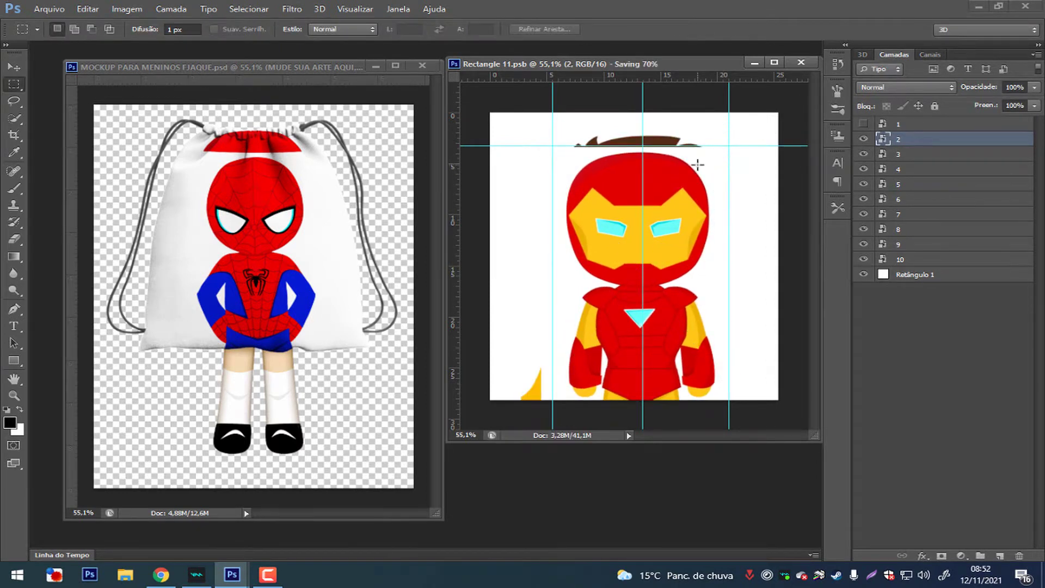
{"action": "key", "text": "ctrl+t"}
{"action": "key", "text": "shift+Left"}
{"action": "key", "text": "Return"}
{"action": "key", "text": "ctrl+s"}
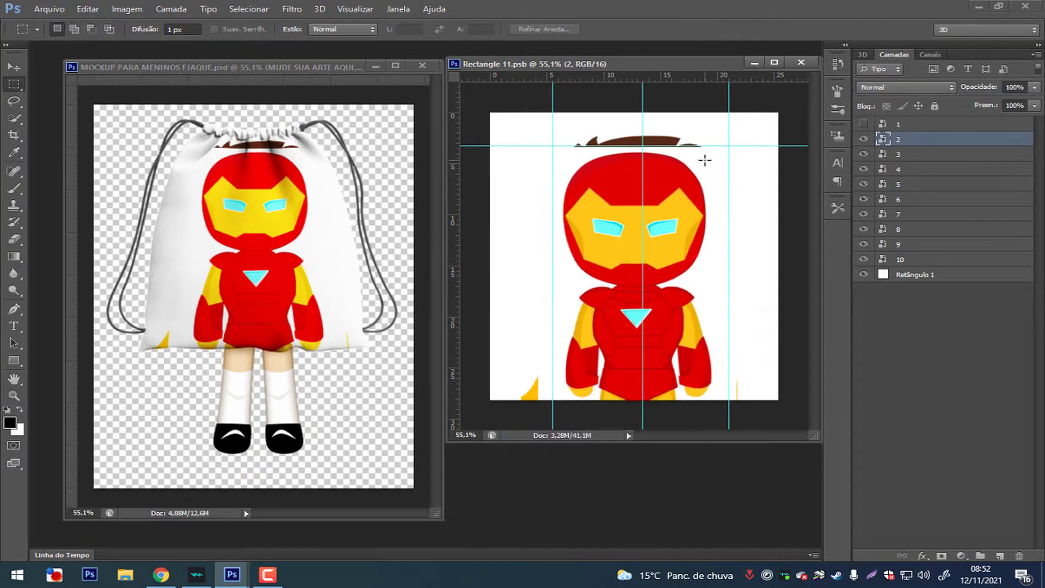
- Hide Iron Man, then shrink Robin on layer 3 to about 84%, position him and save
{"action": "left_click", "coordinate": [863, 139]}
{"action": "left_click", "coordinate": [914, 154]}
{"action": "key", "text": "ctrl+t"}
{"action": "mouse_move", "coordinate": [770, 128]}
{"action": "left_mouse_down"}
{"action": "mouse_move", "coordinate": [677, 147]}
{"action": "mouse_move", "coordinate": [699, 177]}
{"action": "left_mouse_up"}
{"action": "key", "text": "shift+Left"}
{"action": "key", "text": "shift+Left"}
{"action": "key", "text": "Return"}
{"action": "key", "text": "ctrl+s"}
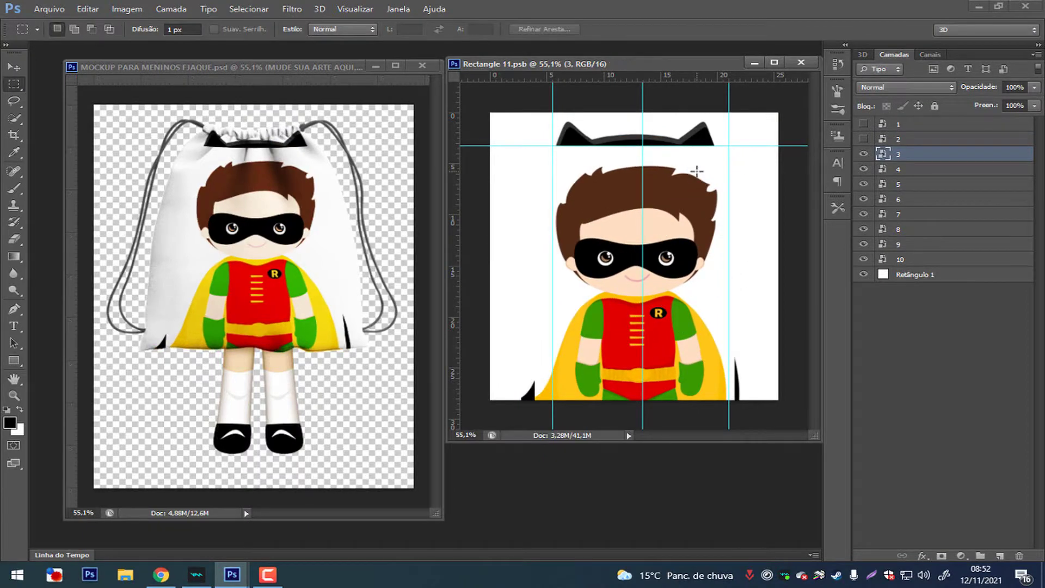
{"action": "key", "text": "ctrl+t"}
{"action": "key", "text": "Return"}
{"action": "key", "text": "ctrl+s"}
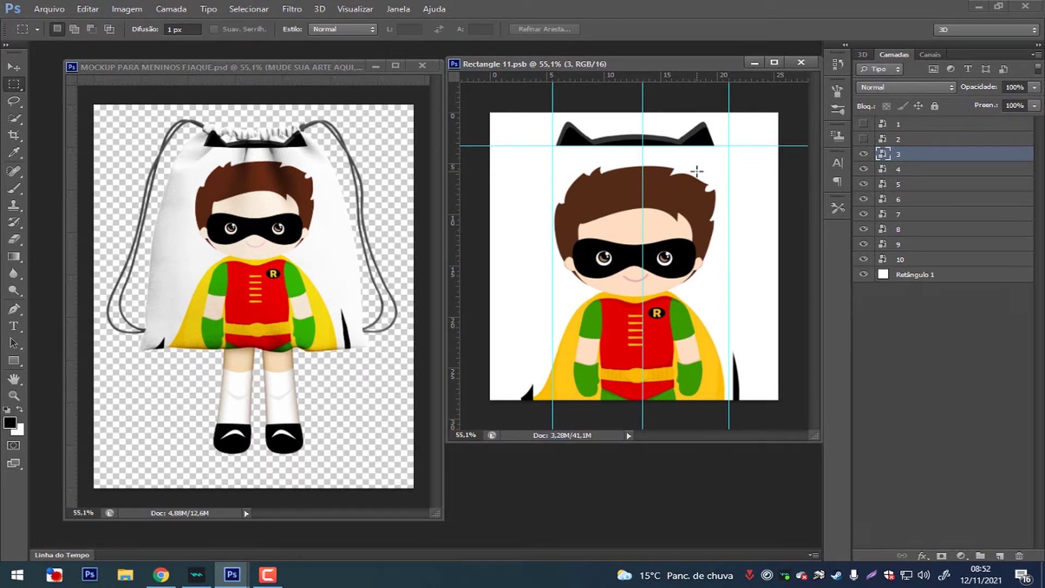
- Hide Robin and begin resizing Batman on layer 4, shifting him right
{"action": "left_click", "coordinate": [863, 155]}
{"action": "left_click", "coordinate": [938, 170]}
{"action": "key", "text": "ctrl+t"}
{"action": "left_click_drag", "start_coordinate": [607, 190], "coordinate": [626, 190]}
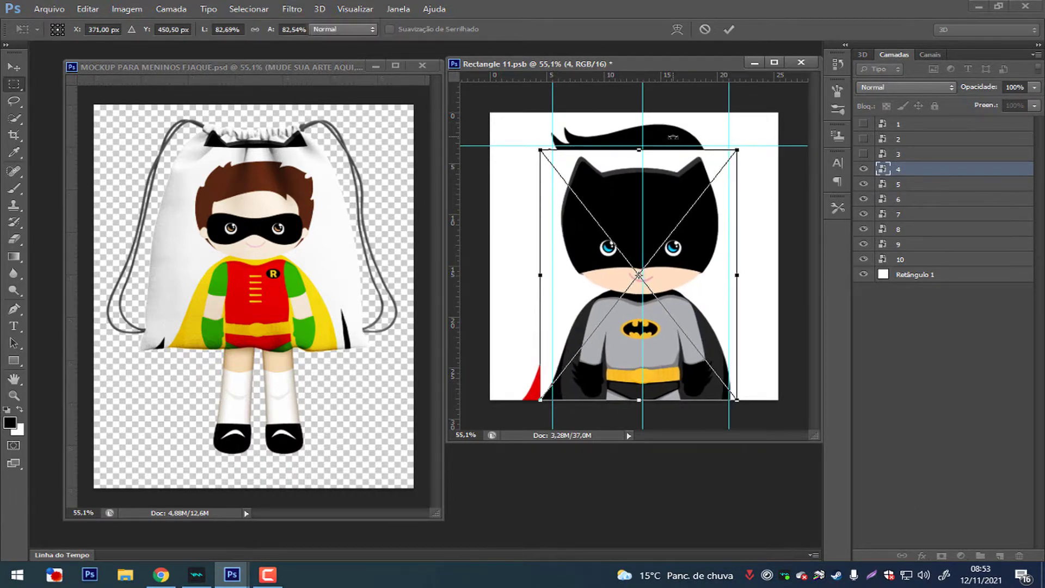
- Finish fitting Batman with a small nudge left and save the artwork
{"action": "key", "text": "Return"}
{"action": "key", "text": "ctrl+s"}
{"action": "key", "text": "ctrl+t"}
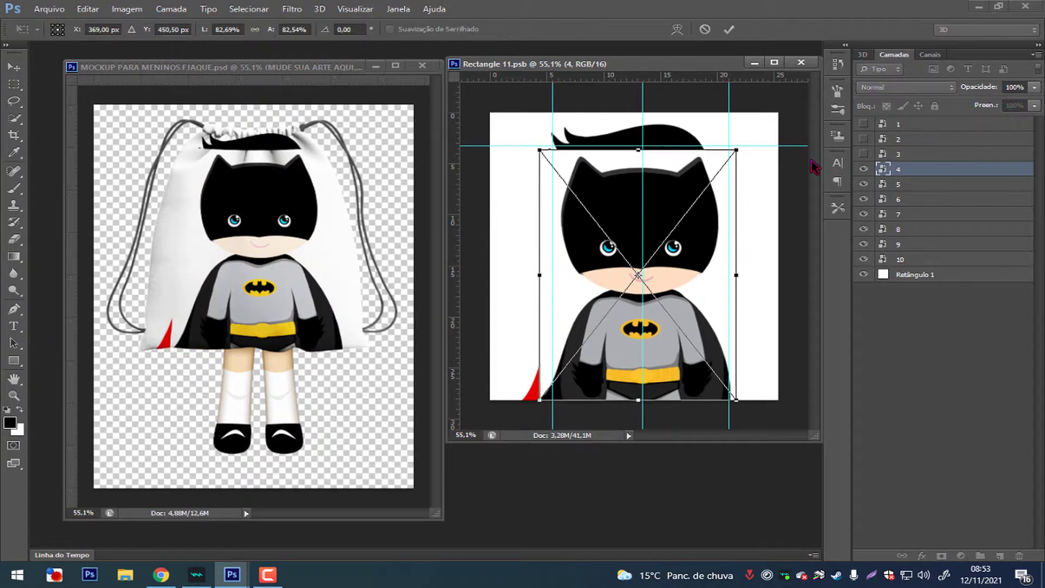
{"action": "key", "text": "Left"}
{"action": "key", "text": "Left"}
{"action": "key", "text": "Left"}
{"action": "key", "text": "Return"}
{"action": "key", "text": "ctrl+s"}
- Hide Batman, then shrink Superman on layer 5 into the guides and save
{"action": "left_click", "coordinate": [863, 169]}
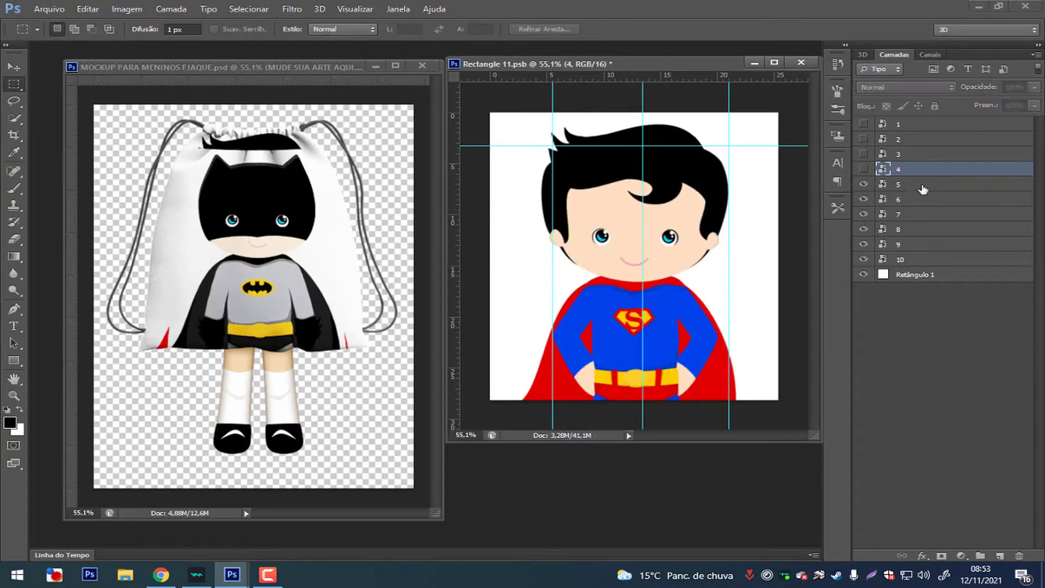
{"action": "left_click", "coordinate": [914, 184]}
{"action": "key", "text": "ctrl+t"}
{"action": "left_click_drag", "start_coordinate": [761, 111], "coordinate": [716, 144]}
{"action": "left_click_drag", "start_coordinate": [610, 198], "coordinate": [625, 198]}
{"action": "key", "text": "Return"}
{"action": "key", "text": "ctrl+s"}
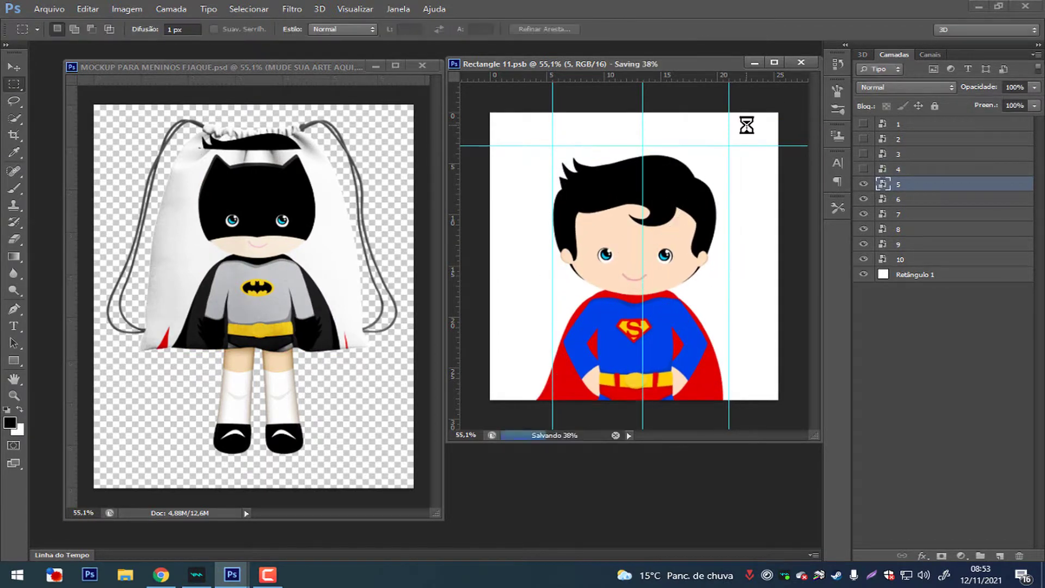
- Hide Superman, then fit Wolverine on layer 6 with a slight right nudge and save
{"action": "left_click", "coordinate": [863, 184]}
{"action": "left_click", "coordinate": [914, 199]}
{"action": "key", "text": "ctrl+t"}
{"action": "key", "text": "Return"}
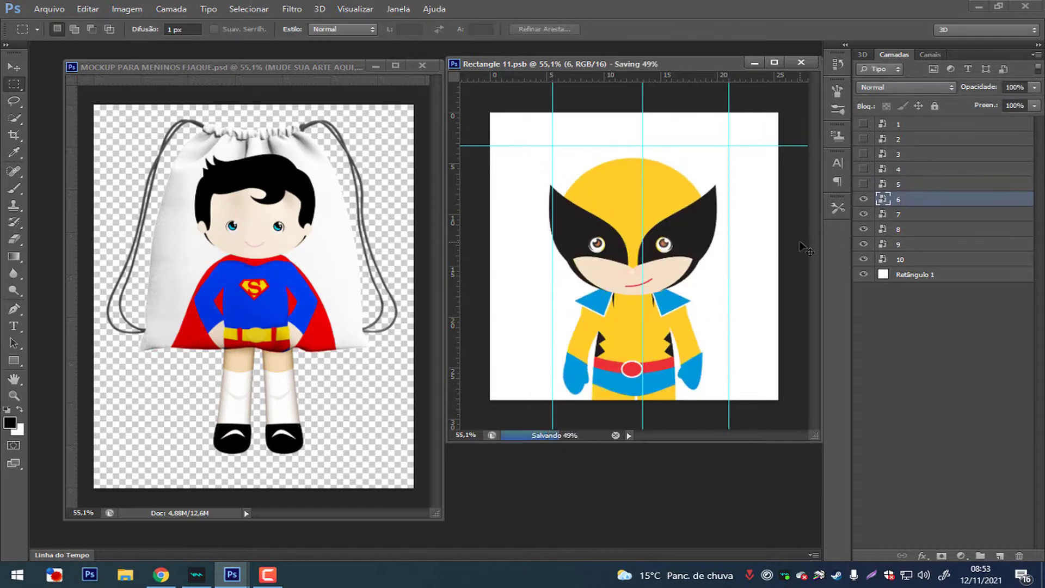
{"action": "key", "text": "ctrl+s"}
{"action": "key", "text": "ctrl+t"}
{"action": "key", "text": "shift+Right"}
{"action": "key", "text": "Return"}
{"action": "key", "text": "ctrl+s"}
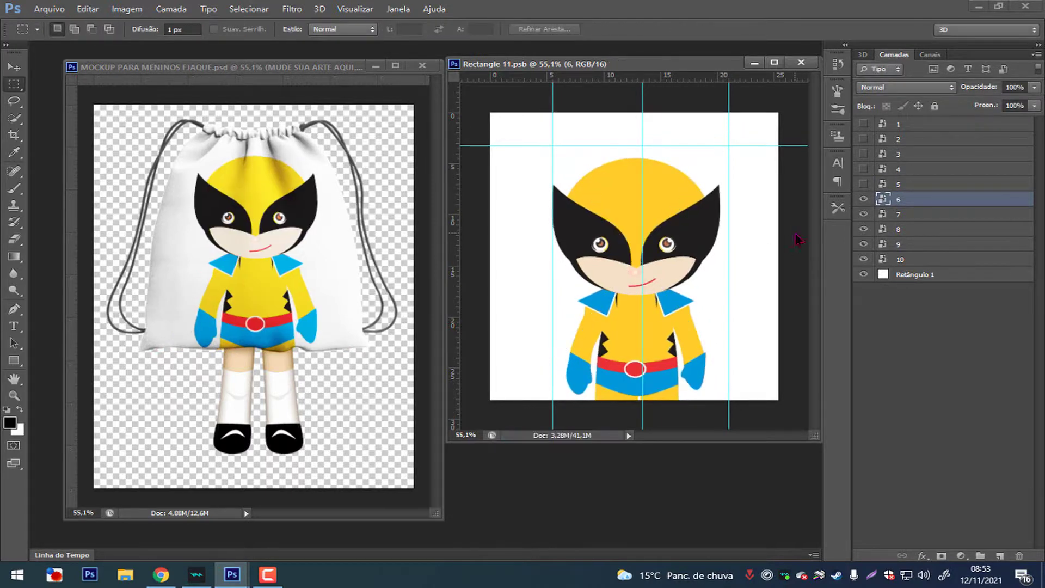
{"action": "key", "text": "ctrl+t"}
{"action": "key", "text": "Return"}
{"action": "key", "text": "ctrl+s"}
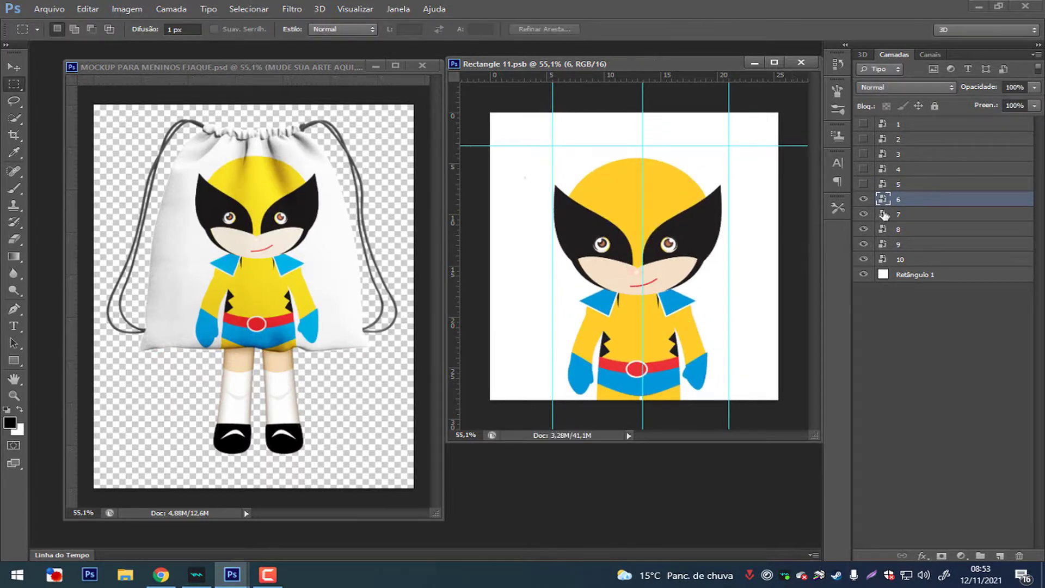
- Hide Wolverine, then shrink Captain America on layer 7 to about 80% within the guides and save
{"action": "left_click", "coordinate": [863, 199]}
{"action": "left_click", "coordinate": [914, 214]}
{"action": "key", "text": "ctrl+t"}
{"action": "left_click_drag", "start_coordinate": [755, 111], "coordinate": [719, 145]}
{"action": "left_click_drag", "start_coordinate": [609, 169], "coordinate": [622, 169]}
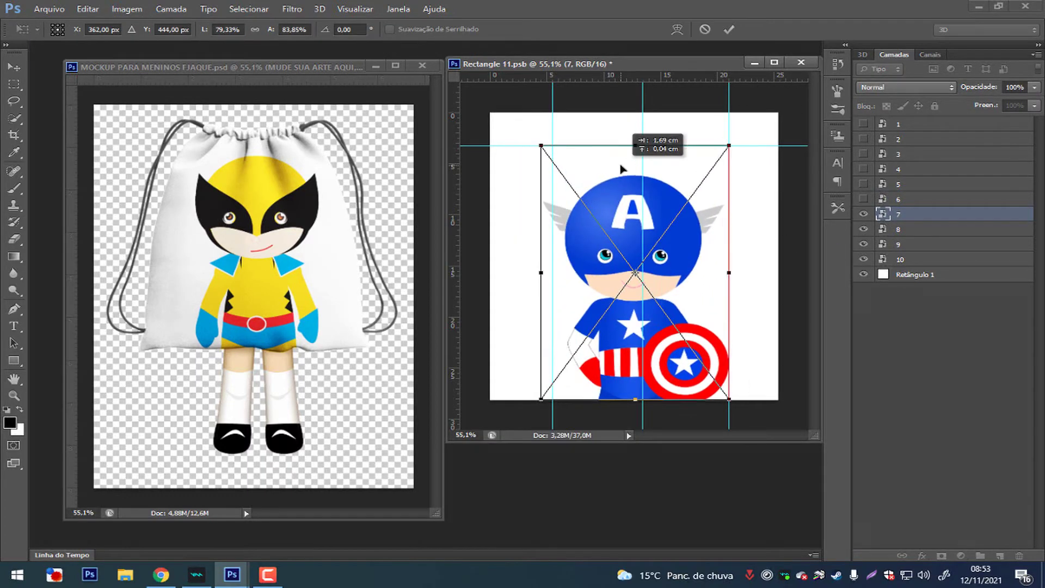
{"action": "key", "text": "Return"}
{"action": "key", "text": "m"}
{"action": "key", "text": "ctrl+s"}
- Hide Captain America, then shrink Flash on layer 8 to fit the guides and save
{"action": "left_click", "coordinate": [863, 214]}
{"action": "left_click", "coordinate": [914, 229]}
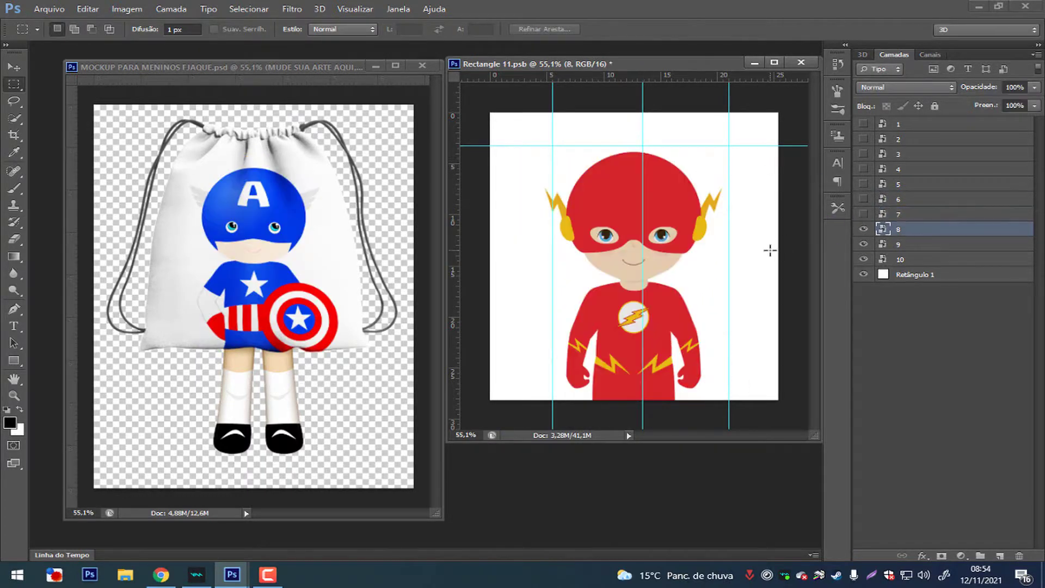
{"action": "key", "text": "ctrl+t"}
{"action": "left_click_drag", "start_coordinate": [757, 140], "coordinate": [737, 146]}
{"action": "key", "text": "ctrl+s"}
{"action": "key", "text": "Return"}
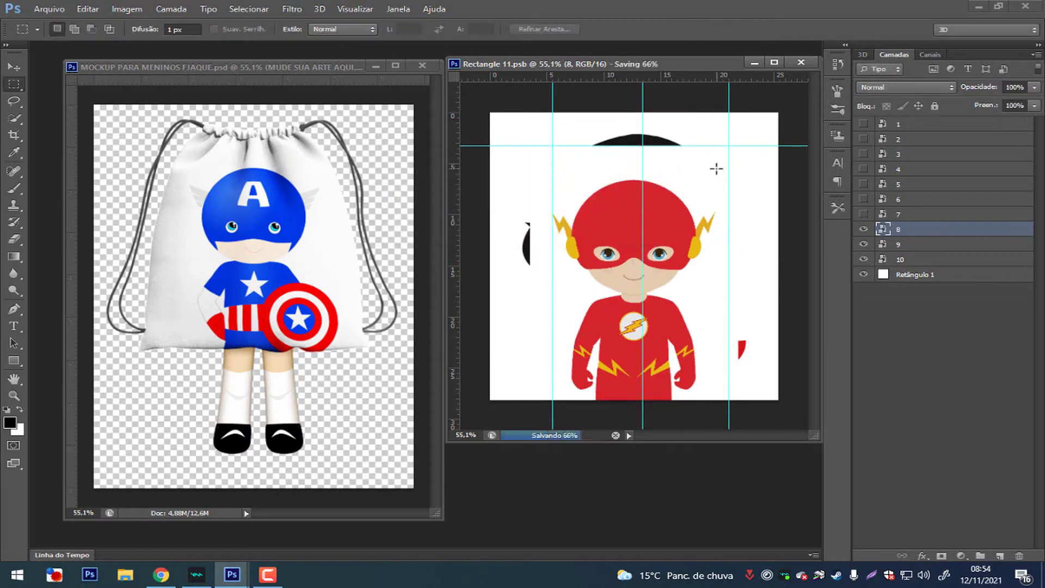
{"action": "key", "text": "ctrl+t"}
{"action": "key", "text": "Return"}
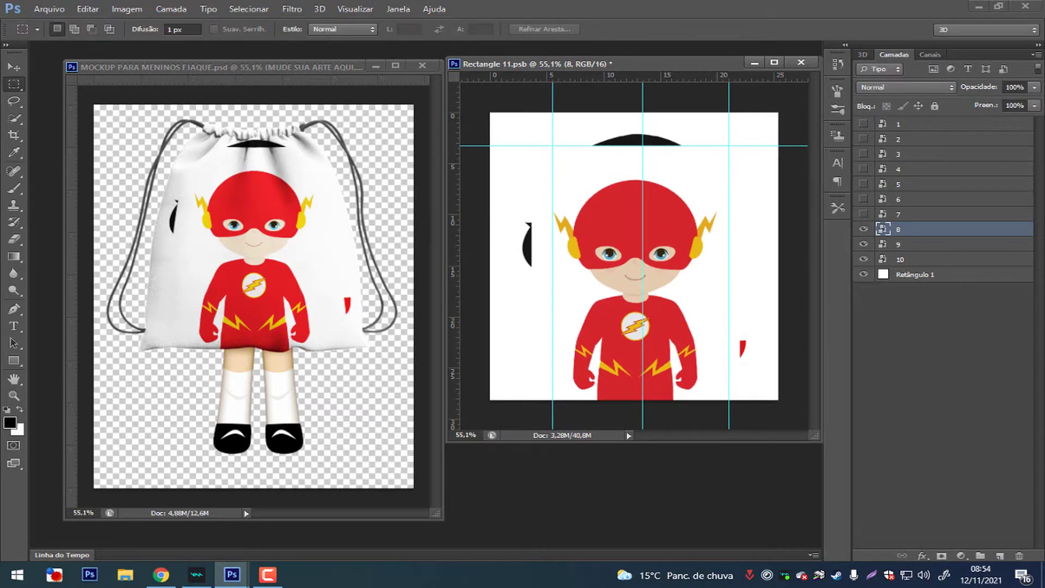
- Hide Flash, then shrink Wonder Woman on layer 9 into the guides, nudge her right and save
{"action": "left_click", "coordinate": [863, 229]}
{"action": "left_click", "coordinate": [914, 244]}
{"action": "key", "text": "ctrl+t"}
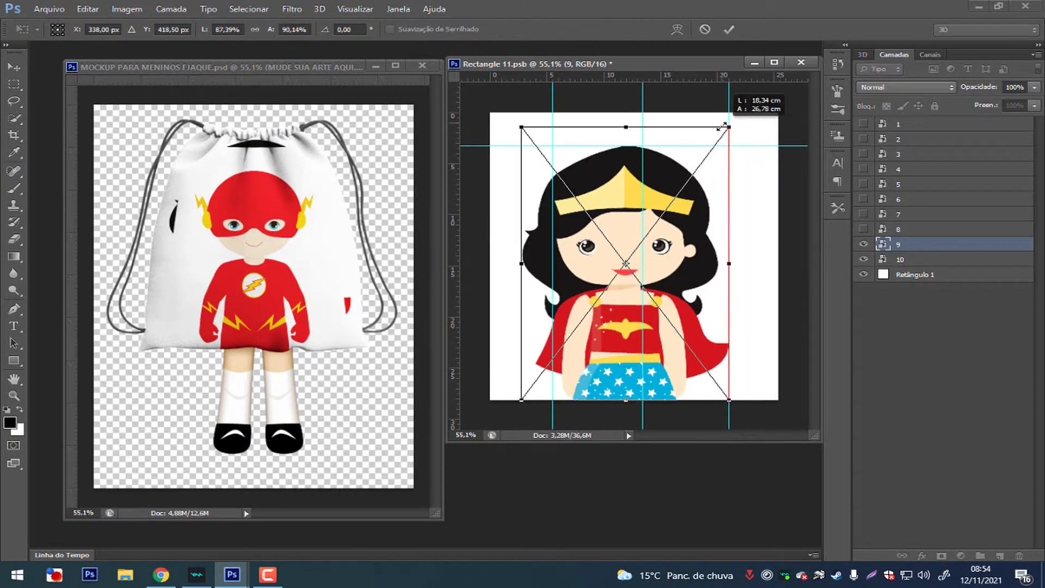
{"action": "left_click_drag", "start_coordinate": [785, 96], "coordinate": [729, 152]}
{"action": "left_click_drag", "start_coordinate": [517, 276], "coordinate": [538, 279]}
{"action": "key", "text": "Return"}
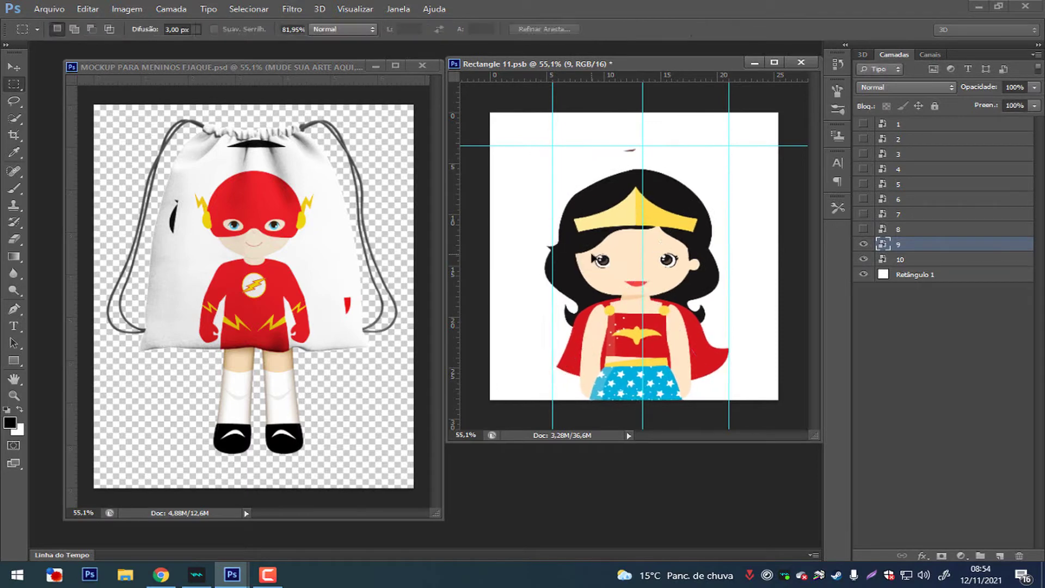
{"action": "key", "text": "ctrl+t"}
{"action": "left_click_drag", "start_coordinate": [592, 258], "coordinate": [595, 259]}
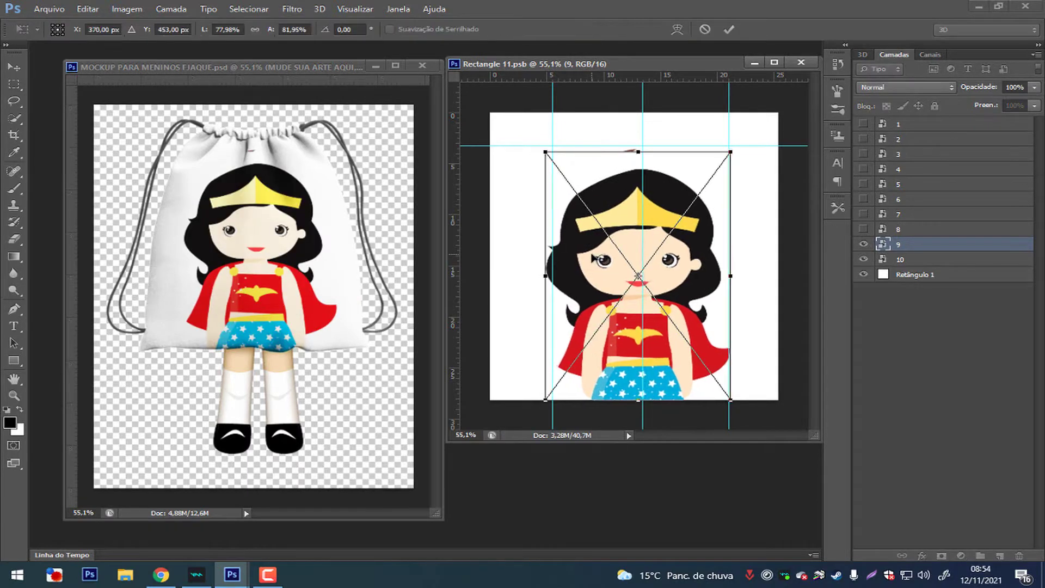
{"action": "key", "text": "Return"}
{"action": "key", "text": "ctrl+s"}
- Hide Wonder Woman and apply a transform to Green Lantern on layer 10, then save
{"action": "left_click", "coordinate": [863, 244]}
{"action": "left_click", "coordinate": [863, 259]}
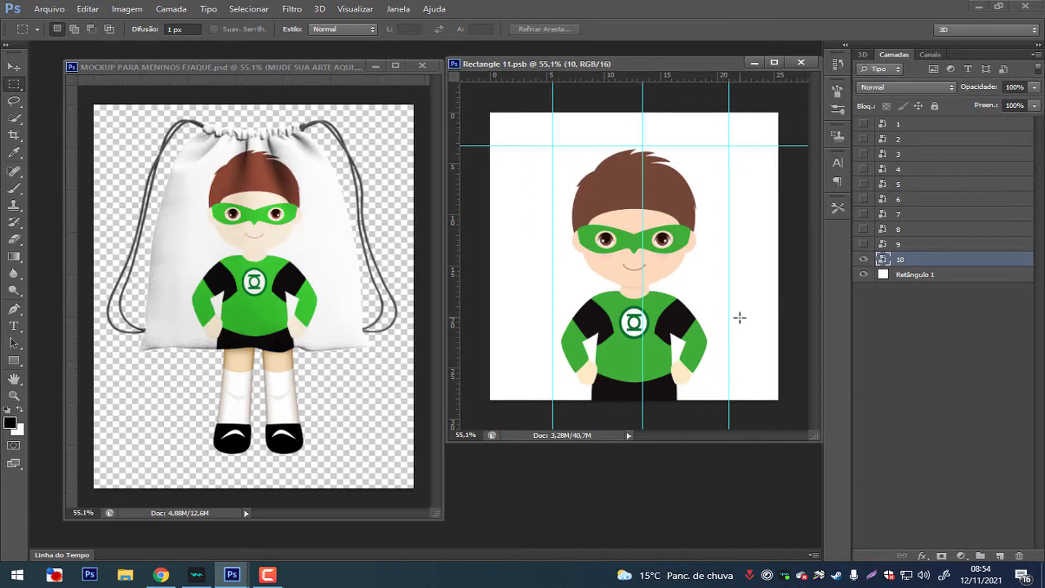
{"action": "key", "text": "ctrl+t"}
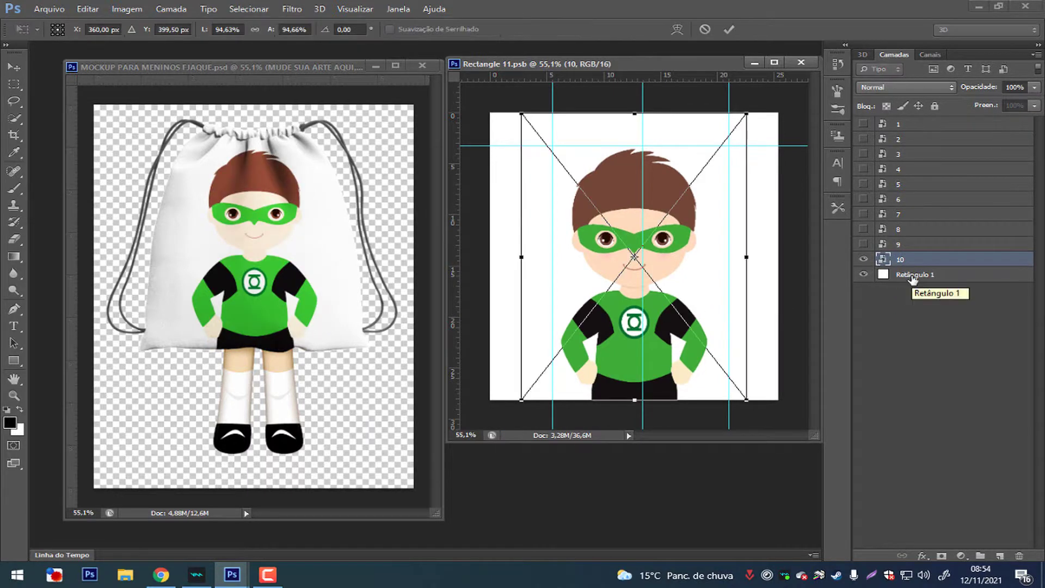
{"action": "key", "text": "Return"}
{"action": "key", "text": "ctrl+s"}
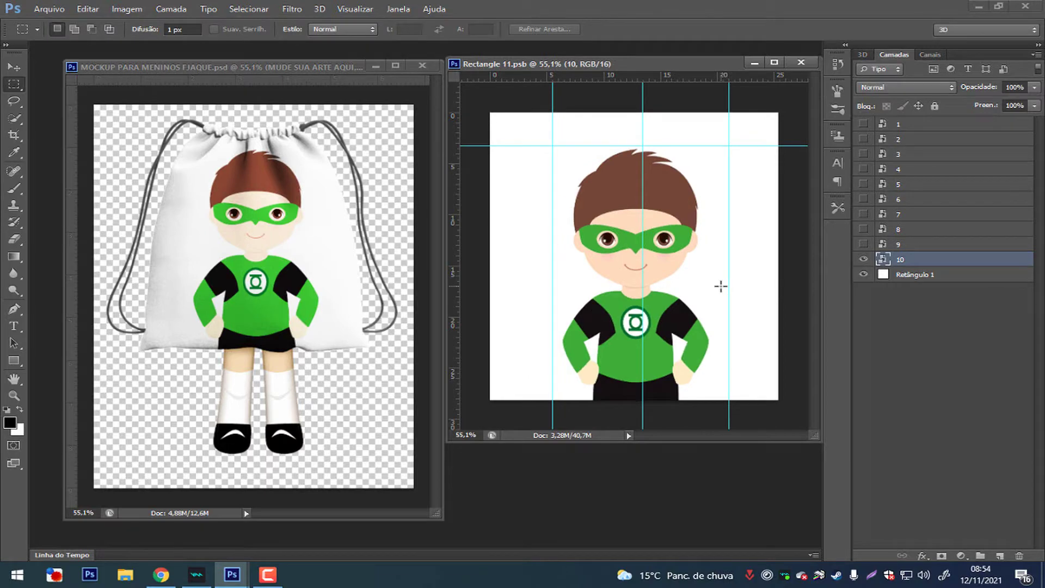
{"action": "scroll", "coordinate": [628, 316], "scroll_direction": "down", "scroll_amount": 1}
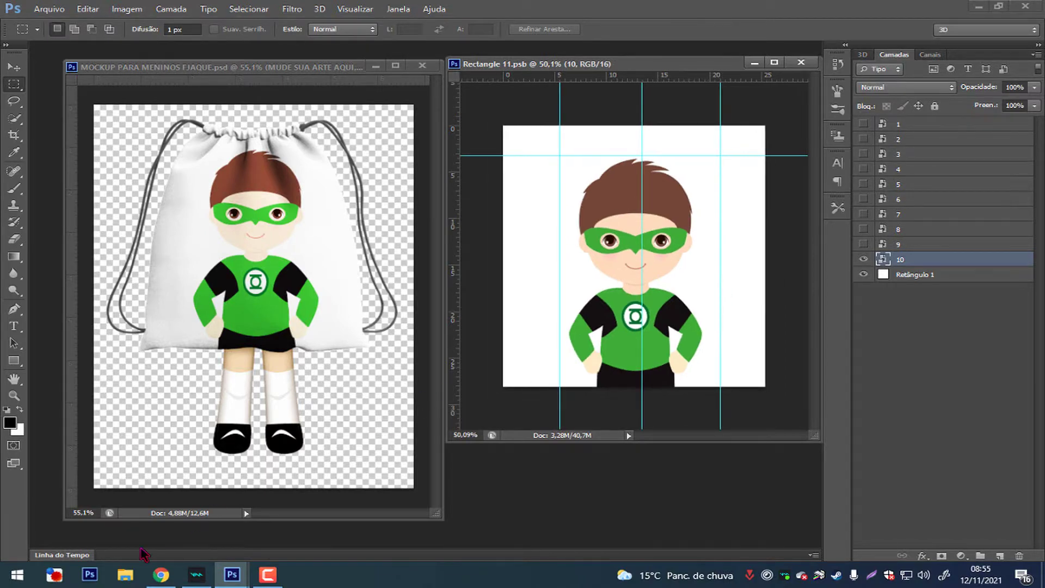
- Open silvia.cdr from the Área de Trabalho folder in CorelDRAW
{"action": "left_click", "coordinate": [125, 574]}
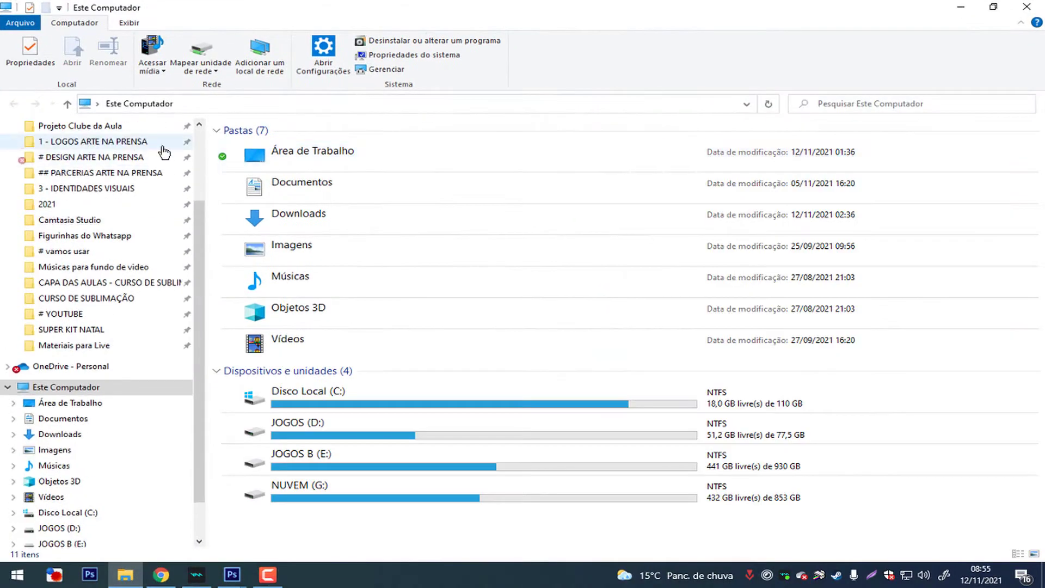
{"action": "scroll", "coordinate": [109, 217], "scroll_direction": "up", "scroll_amount": 2}
{"action": "left_click", "coordinate": [115, 151]}
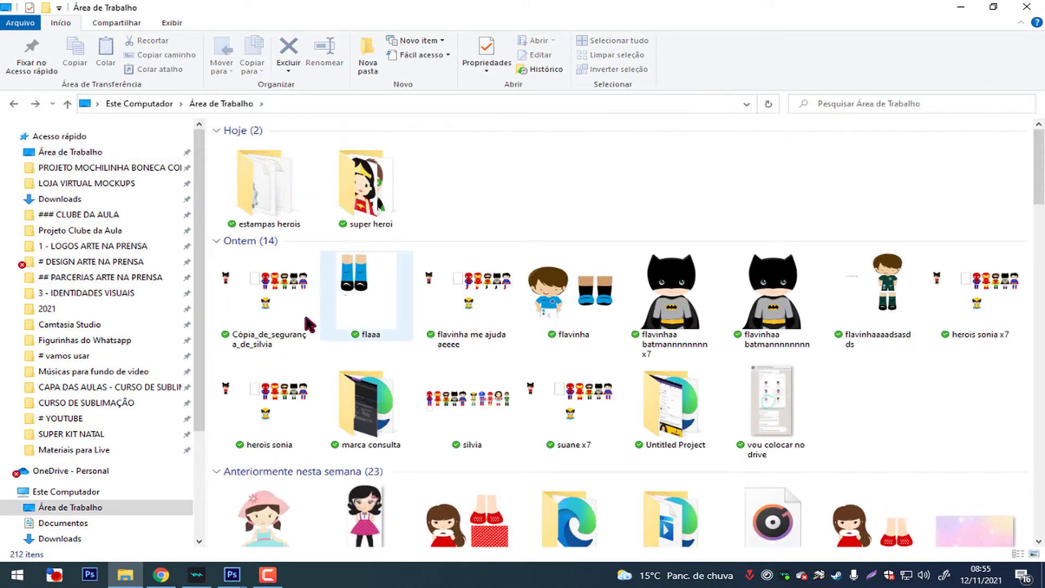
{"action": "left_click", "coordinate": [568, 306]}
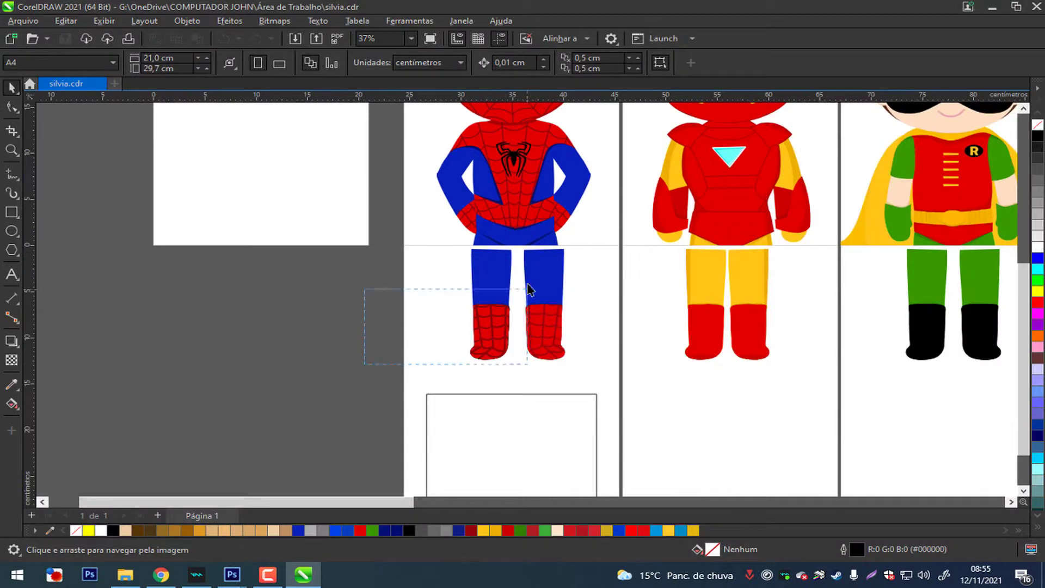
- Inspect Spider-Man's legs and boots in the CorelDRAW drawing, then return to Photoshop
{"action": "left_click_drag", "start_coordinate": [526, 289], "coordinate": [501, 275]}
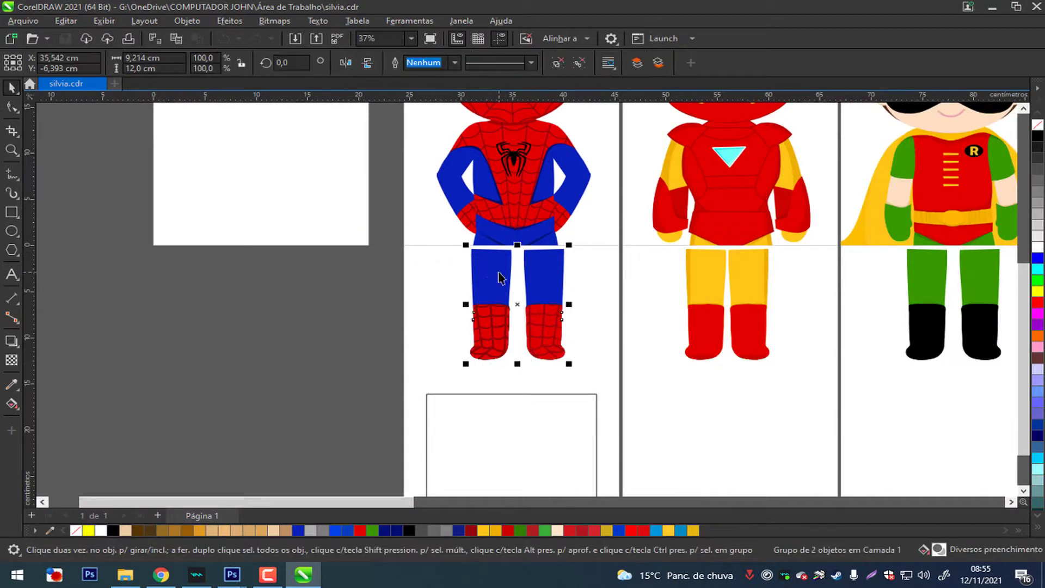
{"action": "left_click", "coordinate": [351, 349]}
{"action": "key", "text": "h"}
{"action": "left_click_drag", "start_coordinate": [437, 339], "coordinate": [371, 350]}
{"action": "left_click", "coordinate": [233, 573]}
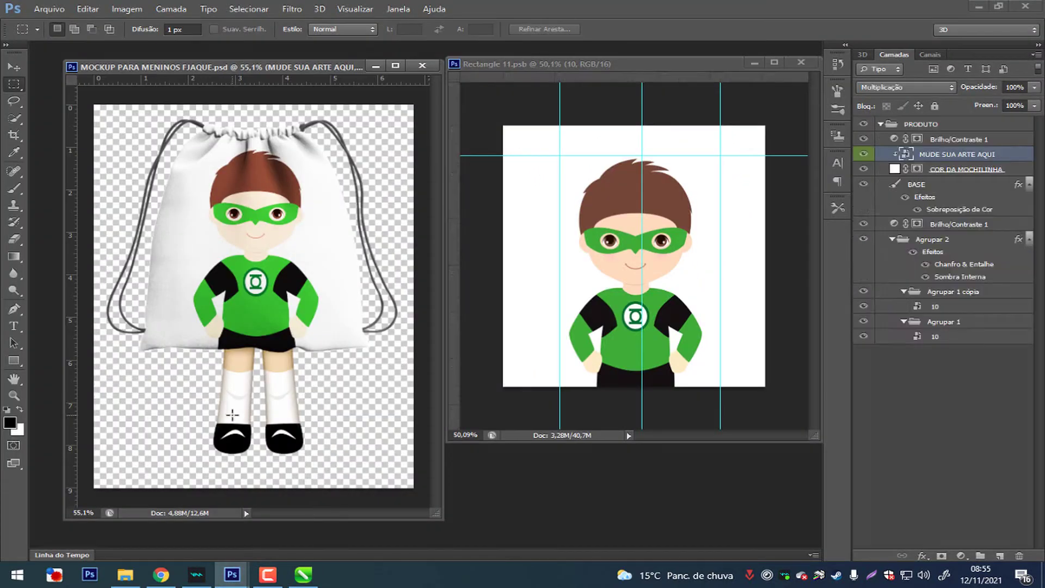
- Copy the Agrupar 2 legs group's layer style via Copiar estilo de camada, then reselect layer 10
{"action": "left_click", "coordinate": [944, 307]}
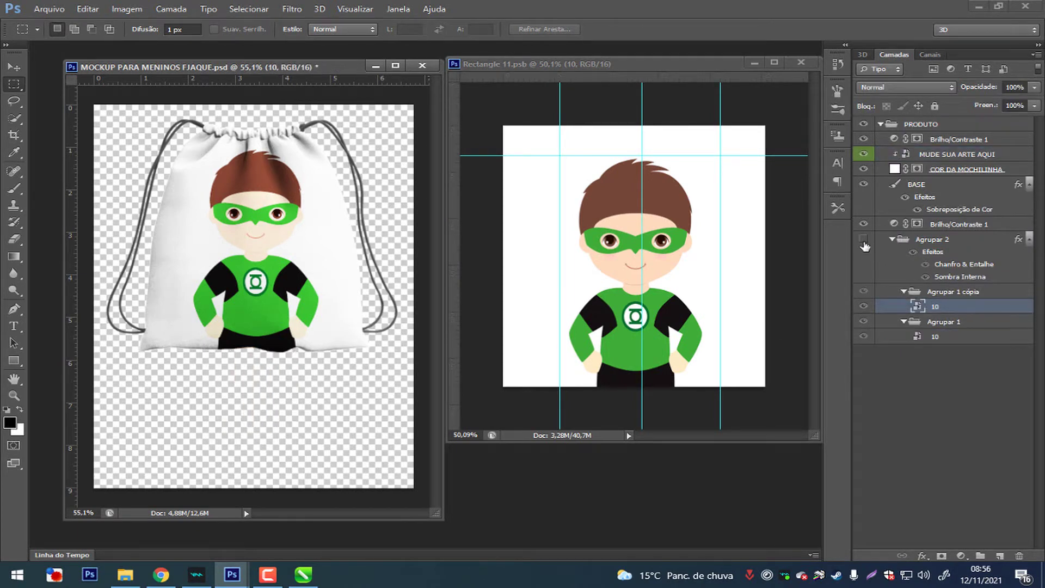
{"action": "left_click", "coordinate": [952, 239]}
{"action": "right_click", "coordinate": [961, 239]}
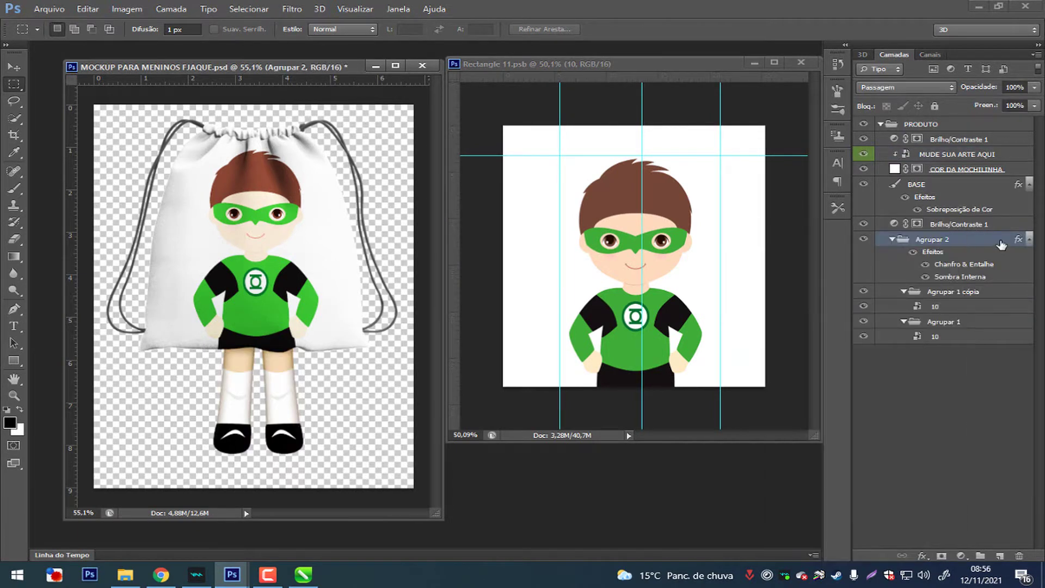
{"action": "right_click", "coordinate": [1002, 245]}
{"action": "left_click", "coordinate": [892, 384]}
{"action": "left_click", "coordinate": [944, 307]}
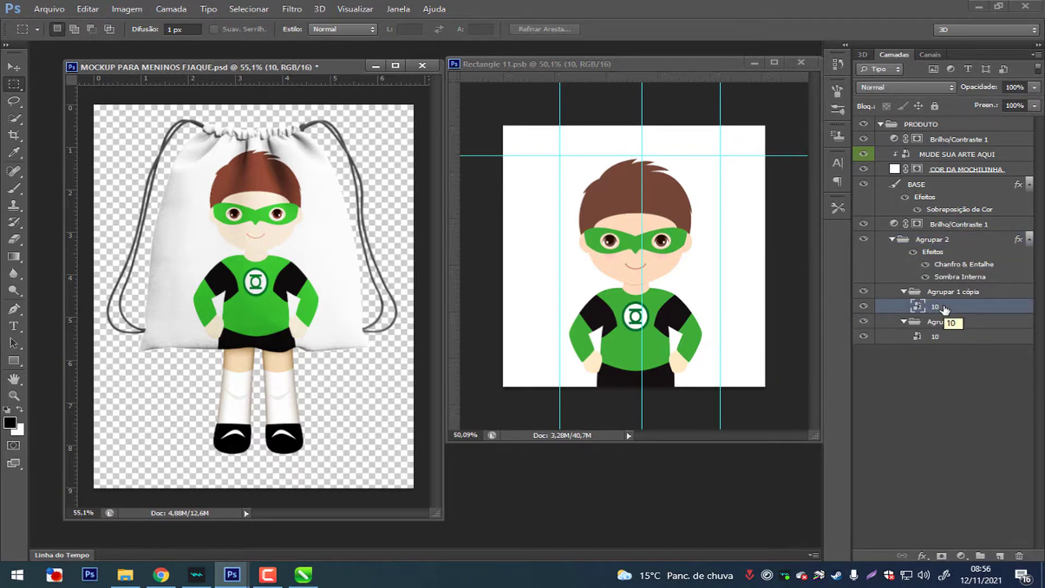
- In CorelDRAW, export Spider-Man's selected legs and boots as PNG file 1A
{"action": "left_click", "coordinate": [303, 574]}
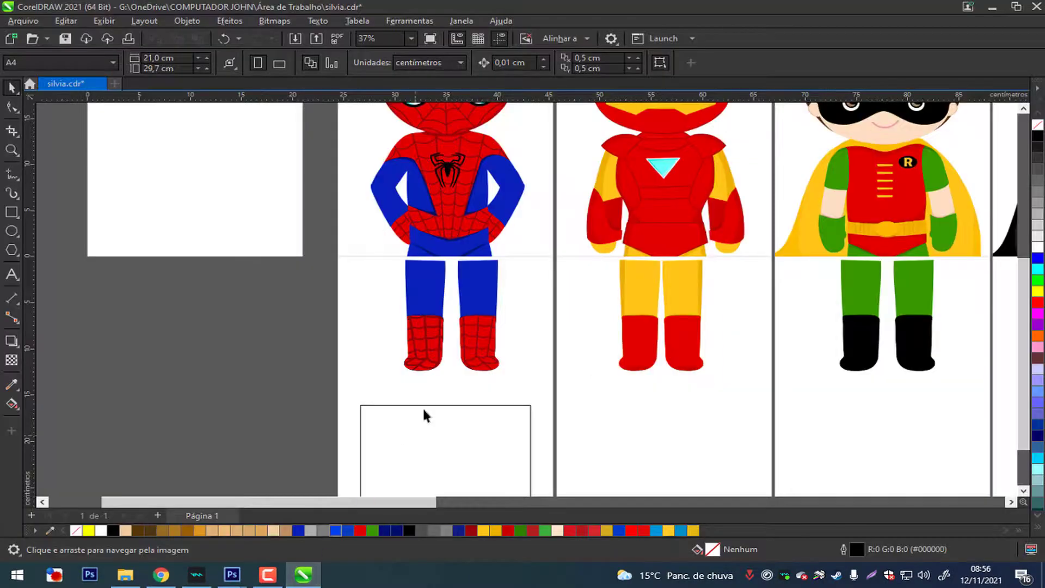
{"action": "left_click_drag", "start_coordinate": [314, 384], "coordinate": [465, 261]}
{"action": "key", "text": "ctrl+e"}
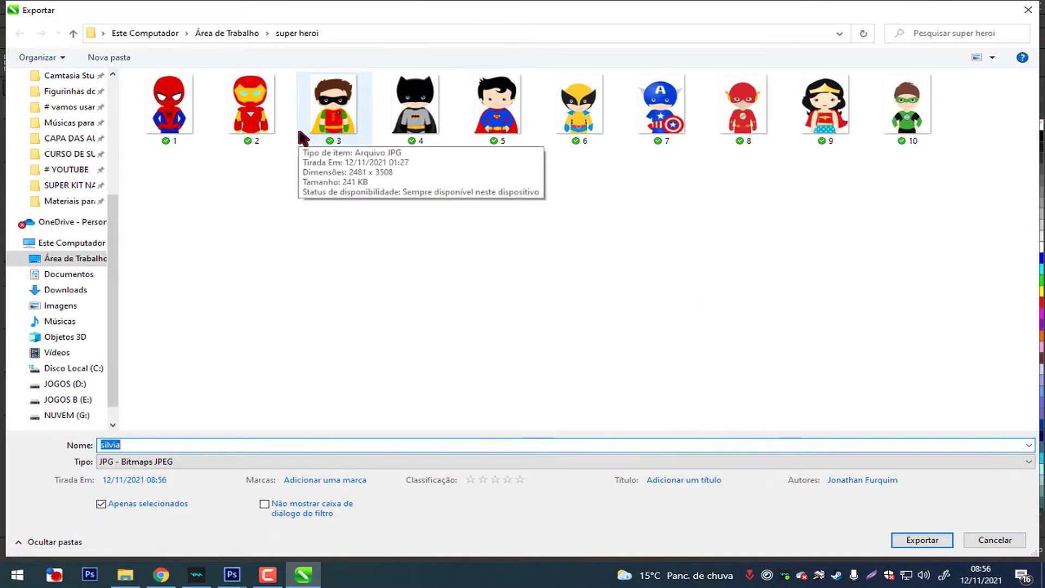
{"action": "key", "text": "Tab"}
{"action": "key", "text": "Tab"}
{"action": "key", "text": "shift+Tab"}
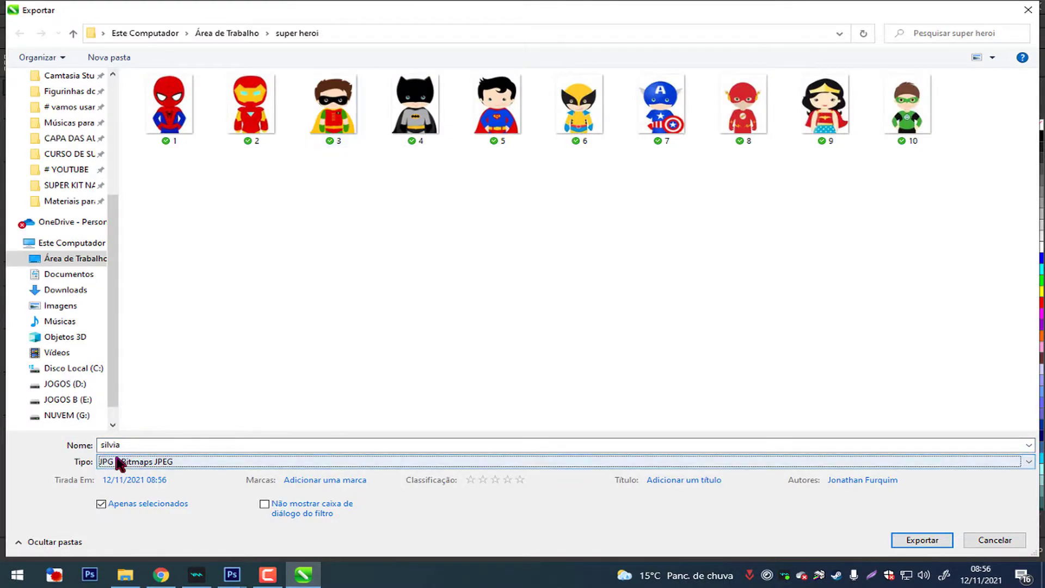
{"action": "left_click", "coordinate": [156, 461]}
{"action": "left_click", "coordinate": [136, 178]}
{"action": "type", "text": "1"}
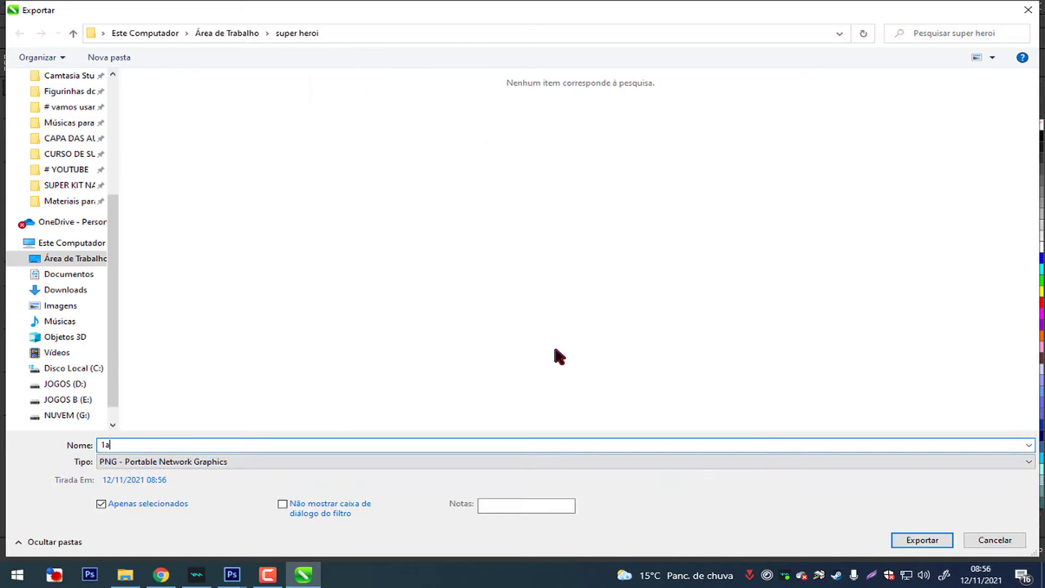
{"action": "key", "text": "Return"}
- Export Iron Man's legs and boots as PNG file 2A
{"action": "key", "text": "Return"}
{"action": "left_click_drag", "start_coordinate": [245, 345], "coordinate": [523, 264]}
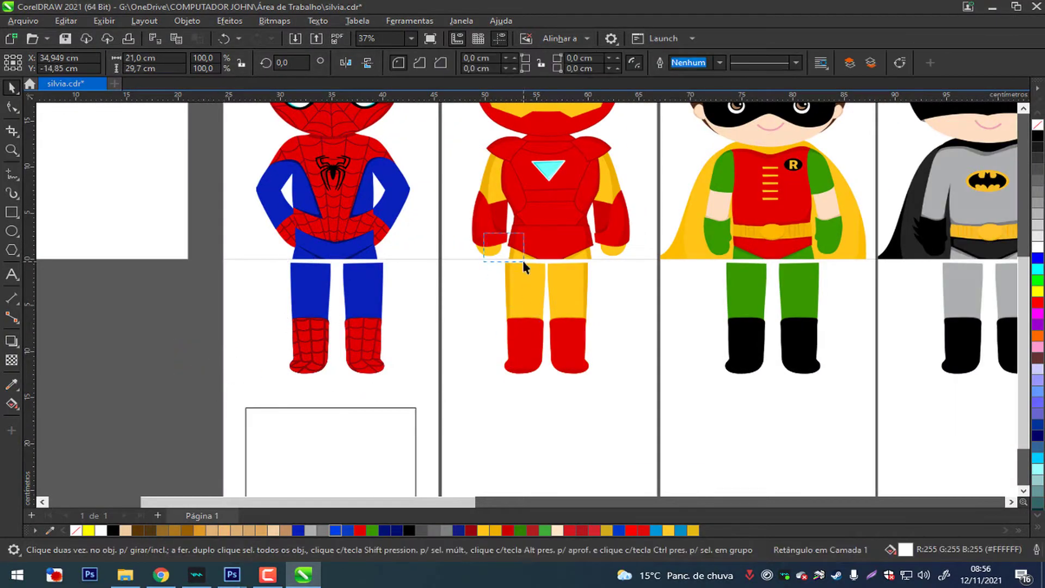
{"action": "key", "text": "ctrl+e"}
{"action": "key", "text": "Return"}
{"action": "key", "text": "Return"}
{"action": "mouse_move", "coordinate": [182, 279]}
{"action": "left_mouse_down"}
{"action": "mouse_move", "coordinate": [327, 379]}
{"action": "mouse_move", "coordinate": [562, 381]}
{"action": "left_mouse_up"}
{"action": "key", "text": "ctrl+e"}
{"action": "key", "text": "Return"}
{"action": "key", "text": "Return"}
- Export Robin's legs and boots as PNG file 3A
{"action": "mouse_move", "coordinate": [605, 229]}
{"action": "left_mouse_down"}
{"action": "mouse_move", "coordinate": [734, 277]}
{"action": "mouse_move", "coordinate": [734, 380]}
{"action": "left_mouse_up"}
{"action": "scroll", "coordinate": [735, 326], "scroll_direction": "right", "scroll_amount": 2}
{"action": "left_click_drag", "start_coordinate": [548, 255], "coordinate": [731, 383]}
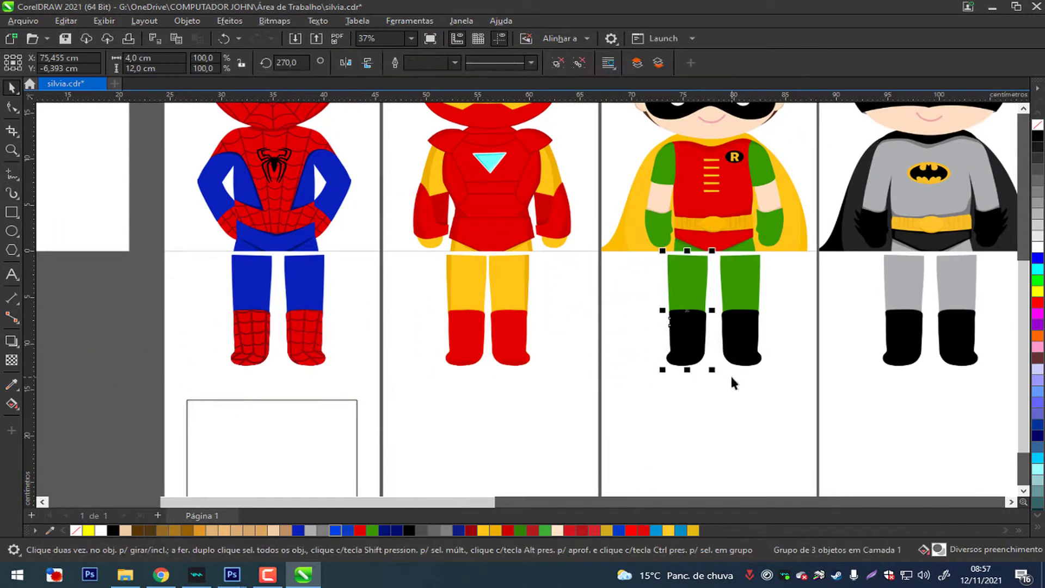
{"action": "key", "text": "ctrl+e"}
{"action": "key", "text": "Return"}
{"action": "key", "text": "Return"}
- Export Batman's legs and boots as PNG file 4A
{"action": "scroll", "coordinate": [664, 327], "scroll_direction": "down", "scroll_amount": 1}
{"action": "mouse_move", "coordinate": [659, 411]}
{"action": "left_mouse_down"}
{"action": "mouse_move", "coordinate": [666, 270]}
{"action": "mouse_move", "coordinate": [694, 187]}
{"action": "left_mouse_up"}
{"action": "scroll", "coordinate": [665, 270], "scroll_direction": "up", "scroll_amount": 1}
{"action": "left_click_drag", "start_coordinate": [652, 448], "coordinate": [683, 457]}
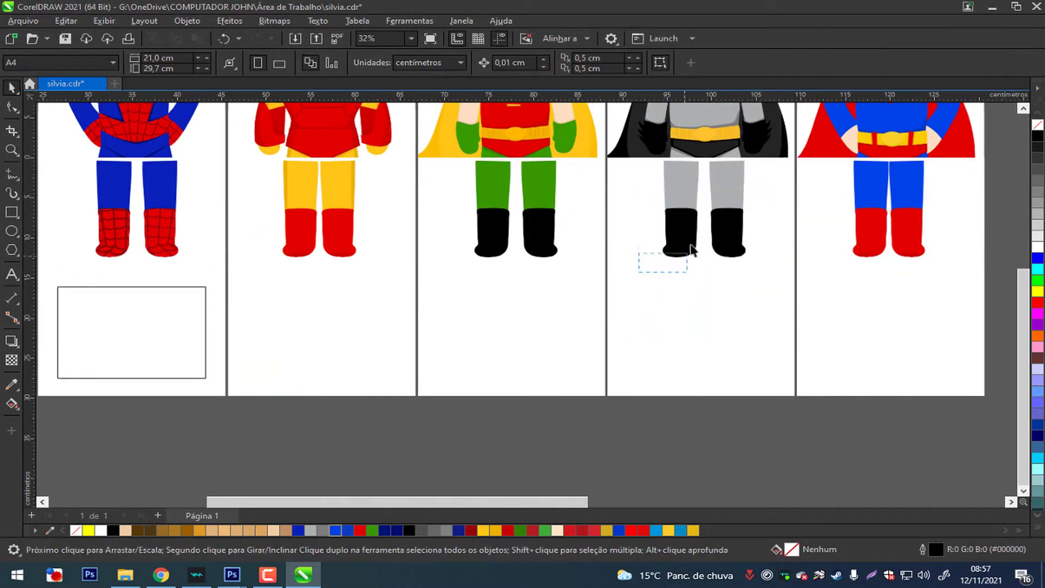
{"action": "mouse_move", "coordinate": [690, 249]}
{"action": "left_mouse_down"}
{"action": "mouse_move", "coordinate": [748, 206]}
{"action": "mouse_move", "coordinate": [669, 373]}
{"action": "left_mouse_up"}
{"action": "key", "text": "ctrl+e"}
{"action": "type", "text": "4"}
{"action": "key", "text": "Return"}
{"action": "key", "text": "Return"}
- Export Superman's legs and boots as PNG file 5A
{"action": "scroll", "coordinate": [602, 439], "scroll_direction": "right", "scroll_amount": 3}
{"action": "left_click_drag", "start_coordinate": [660, 280], "coordinate": [590, 165]}
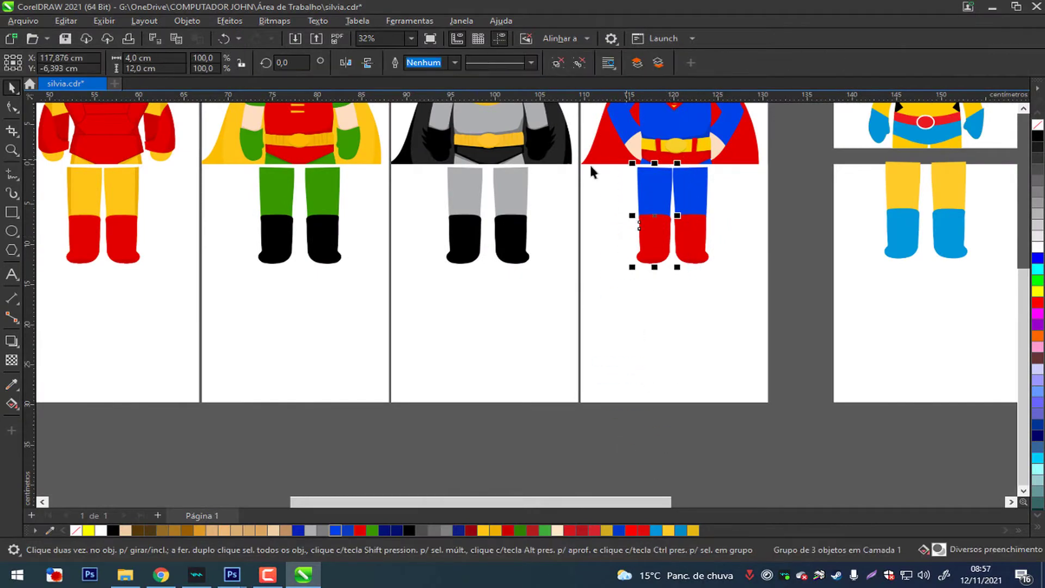
{"action": "key", "text": "ctrl+e"}
{"action": "type", "text": "5"}
{"action": "key", "text": "Return"}
{"action": "key", "text": "Return"}
- Export Wolverine's legs and boots as PNG file 6A
{"action": "scroll", "coordinate": [591, 164], "scroll_direction": "right", "scroll_amount": 3}
{"action": "left_click", "coordinate": [440, 238]}
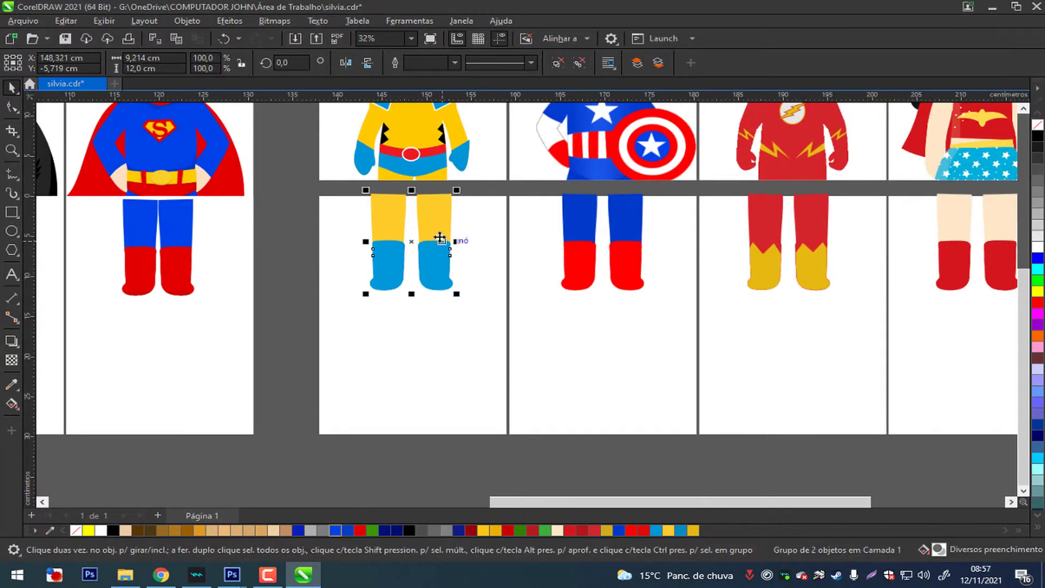
{"action": "left_click_drag", "start_coordinate": [297, 306], "coordinate": [414, 185]}
{"action": "key", "text": "ctrl+e"}
{"action": "type", "text": "6"}
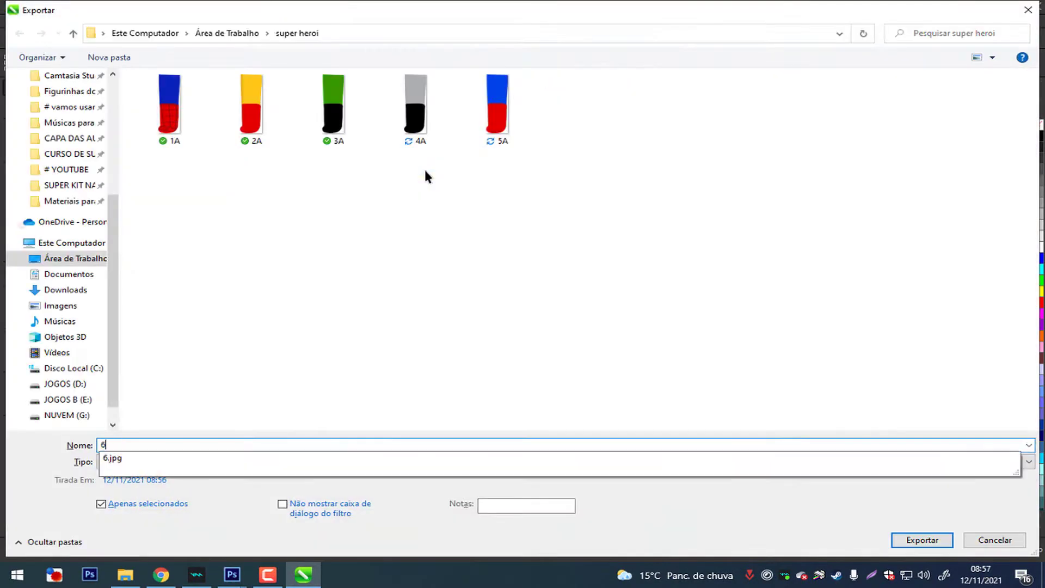
{"action": "key", "text": "Return"}
{"action": "key", "text": "Return"}
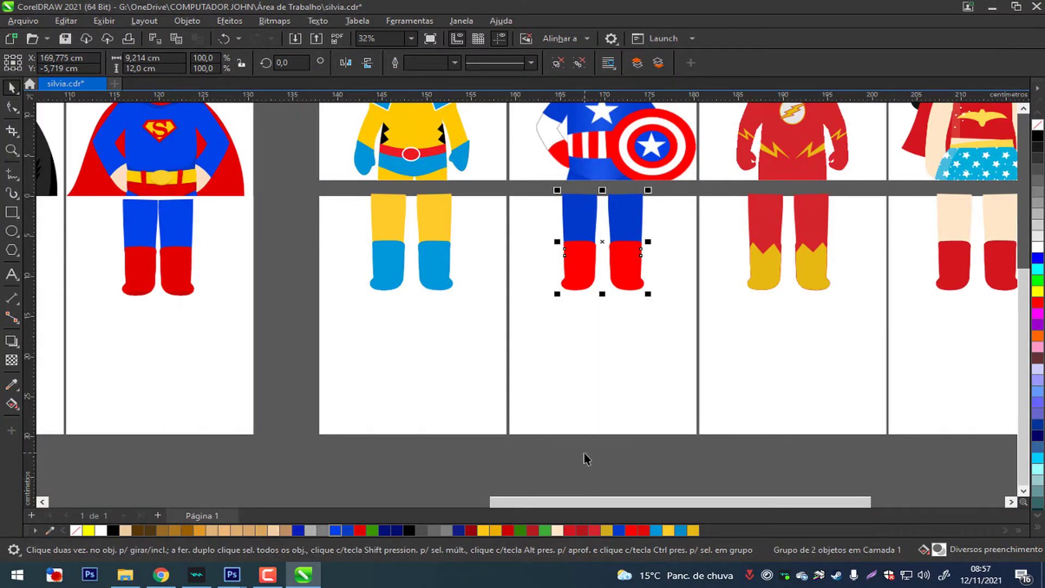
- Export Captain America's legs and boots as PNG file 7A
{"action": "left_click_drag", "start_coordinate": [551, 375], "coordinate": [607, 373]}
{"action": "left_click_drag", "start_coordinate": [593, 315], "coordinate": [611, 201]}
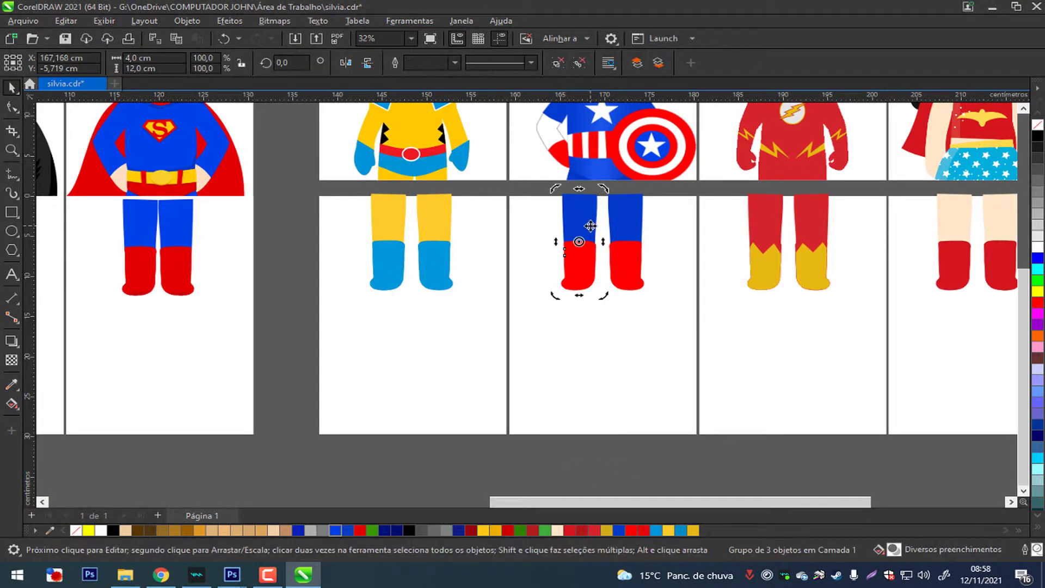
{"action": "key", "text": "ctrl+e"}
{"action": "type", "text": "7A"}
{"action": "key", "text": "Return"}
{"action": "key", "text": "Return"}
- Export the Flash's legs and boots as PNG file 8A
{"action": "scroll", "coordinate": [497, 232], "scroll_direction": "up", "scroll_amount": 1}
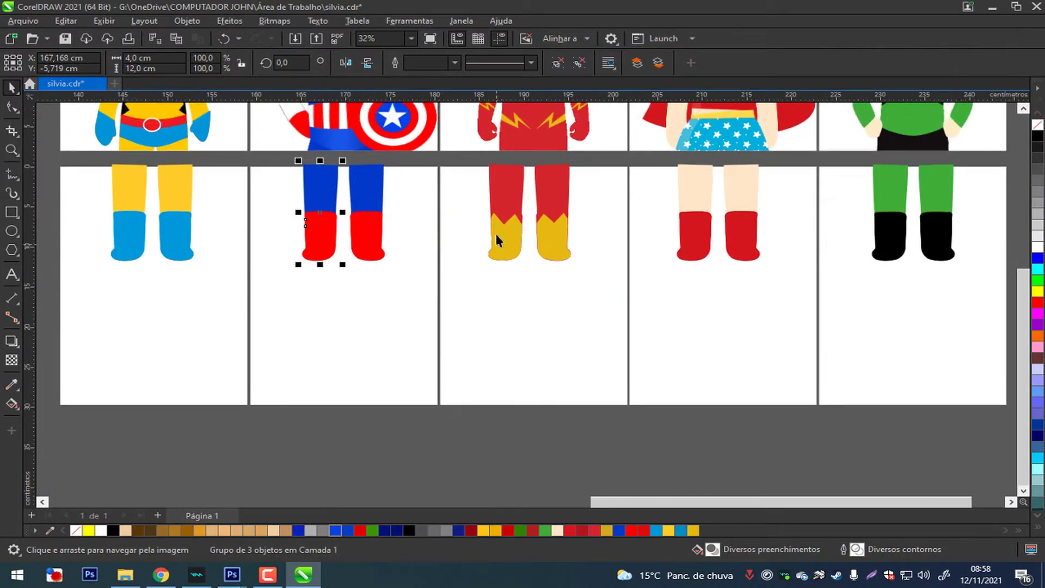
{"action": "left_click", "coordinate": [505, 220]}
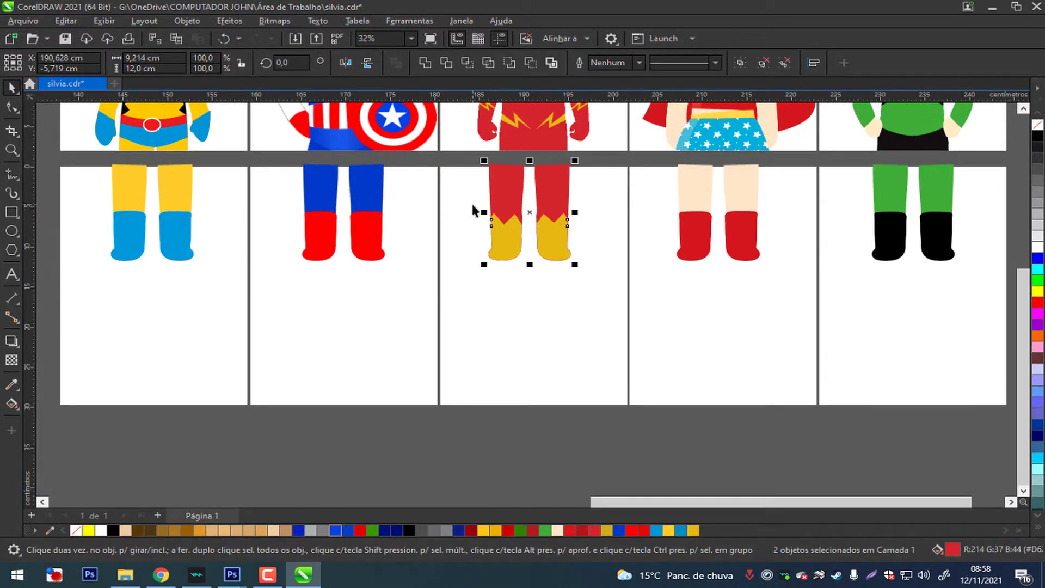
{"action": "left_click_drag", "start_coordinate": [672, 187], "coordinate": [485, 420]}
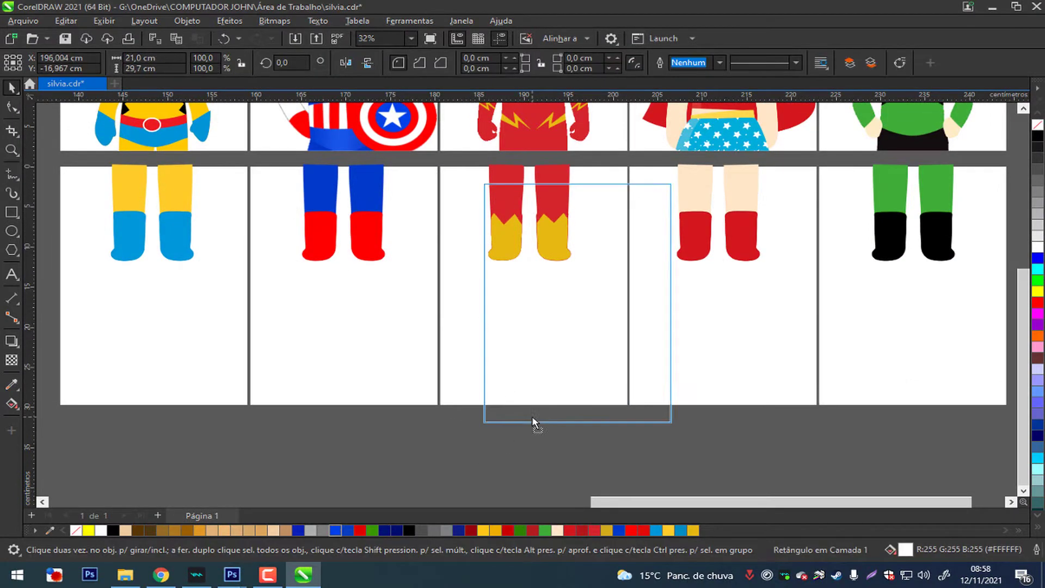
{"action": "left_click_drag", "start_coordinate": [417, 441], "coordinate": [532, 444]}
{"action": "left_click_drag", "start_coordinate": [545, 176], "coordinate": [545, 171]}
{"action": "key", "text": "ctrl+e"}
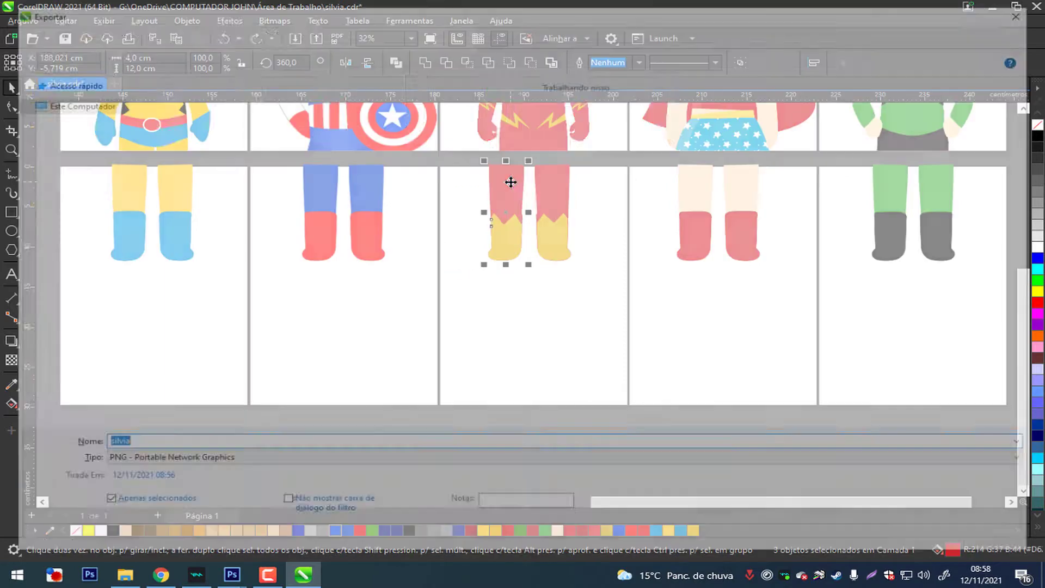
{"action": "type", "text": "8A"}
{"action": "key", "text": "Return"}
{"action": "key", "text": "Return"}
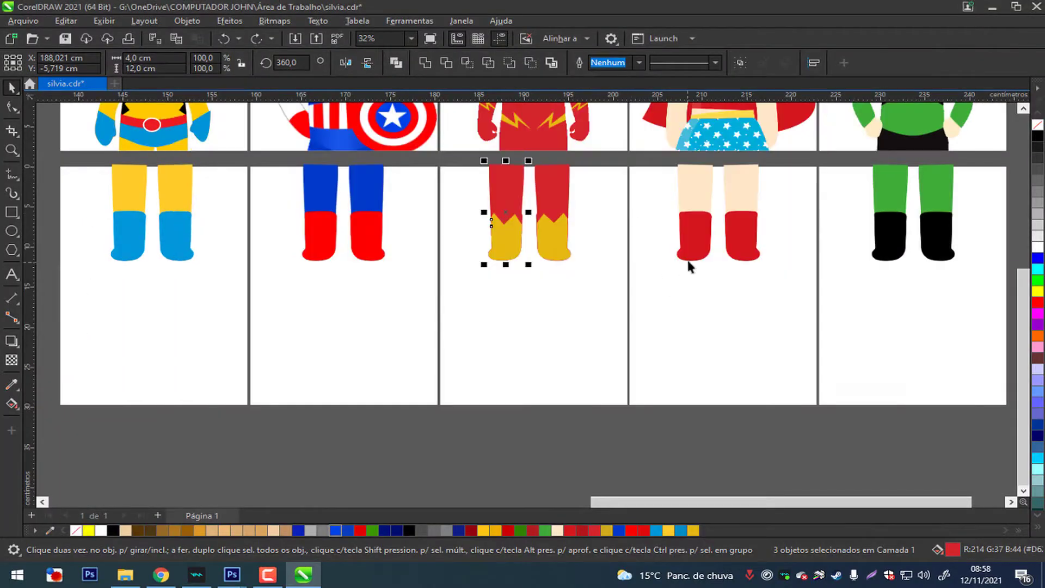
- Export Wonder Woman's legs and boots as PNG file 9A
{"action": "left_click", "coordinate": [688, 262]}
{"action": "mouse_move", "coordinate": [637, 279]}
{"action": "left_mouse_down"}
{"action": "mouse_move", "coordinate": [691, 270]}
{"action": "mouse_move", "coordinate": [723, 140]}
{"action": "left_mouse_up"}
{"action": "key", "text": "ctrl+e"}
{"action": "type", "text": "9A"}
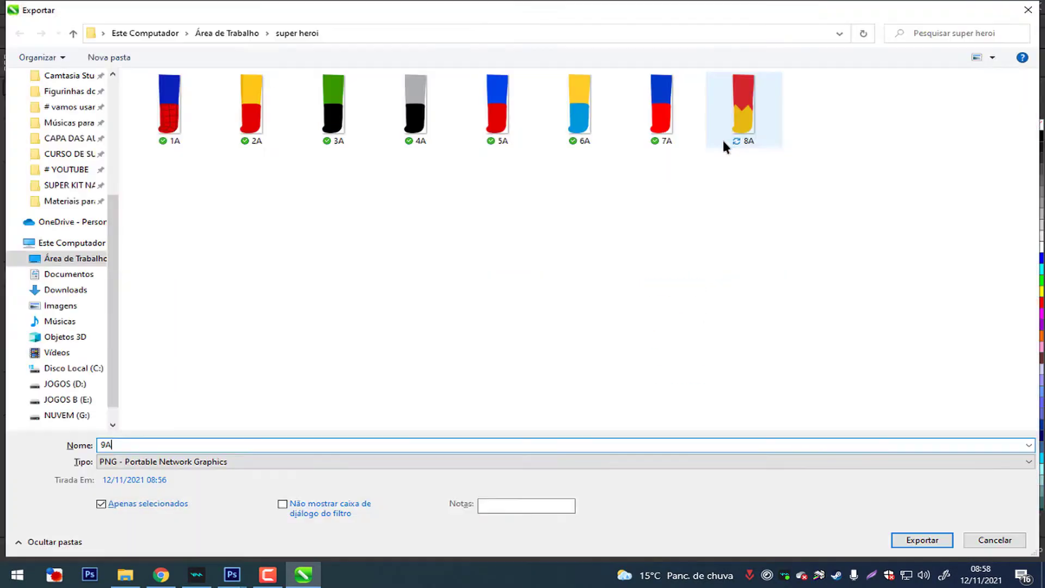
{"action": "key", "text": "Return"}
- Export Green Lantern's legs and boots as PNG file 10A
{"action": "key", "text": "Return"}
{"action": "scroll", "coordinate": [586, 250], "scroll_direction": "down", "scroll_amount": 1}
{"action": "left_click_drag", "start_coordinate": [585, 250], "coordinate": [621, 380]}
{"action": "left_click_drag", "start_coordinate": [677, 319], "coordinate": [601, 264]}
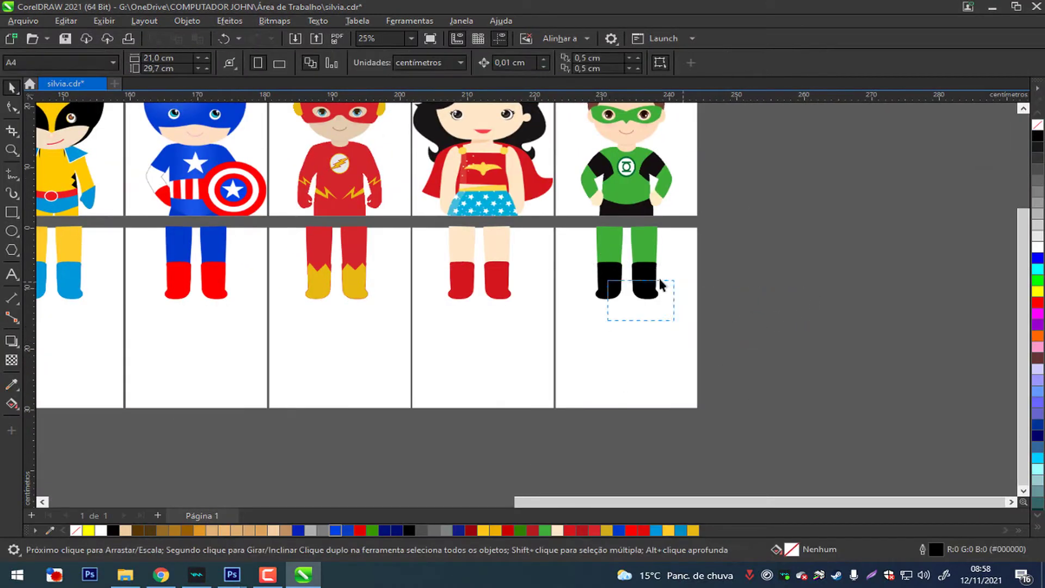
{"action": "key", "text": "ctrl+e"}
{"action": "type", "text": "10A"}
{"action": "key", "text": "Return"}
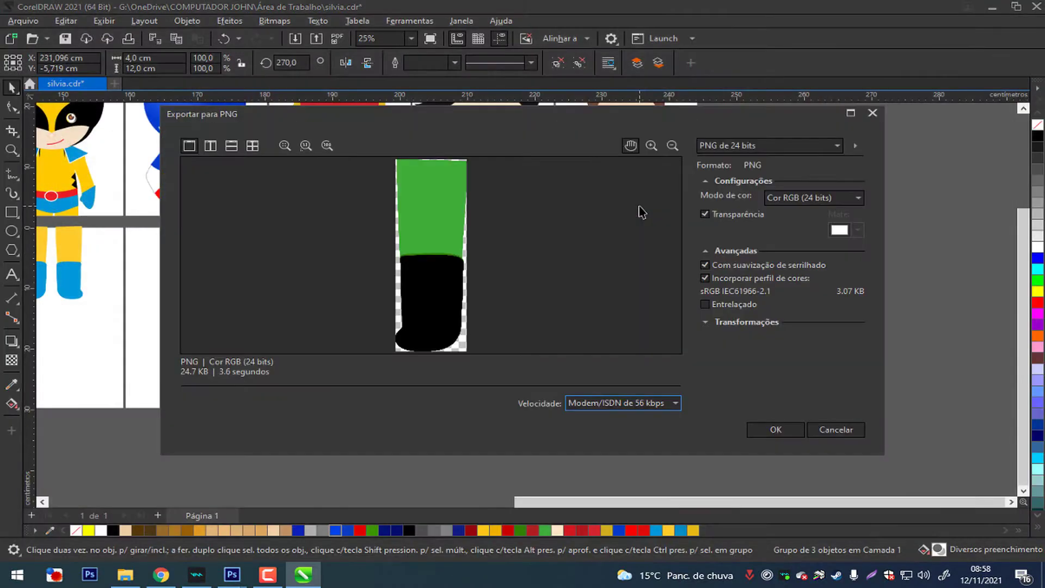
{"action": "key", "text": "Return"}
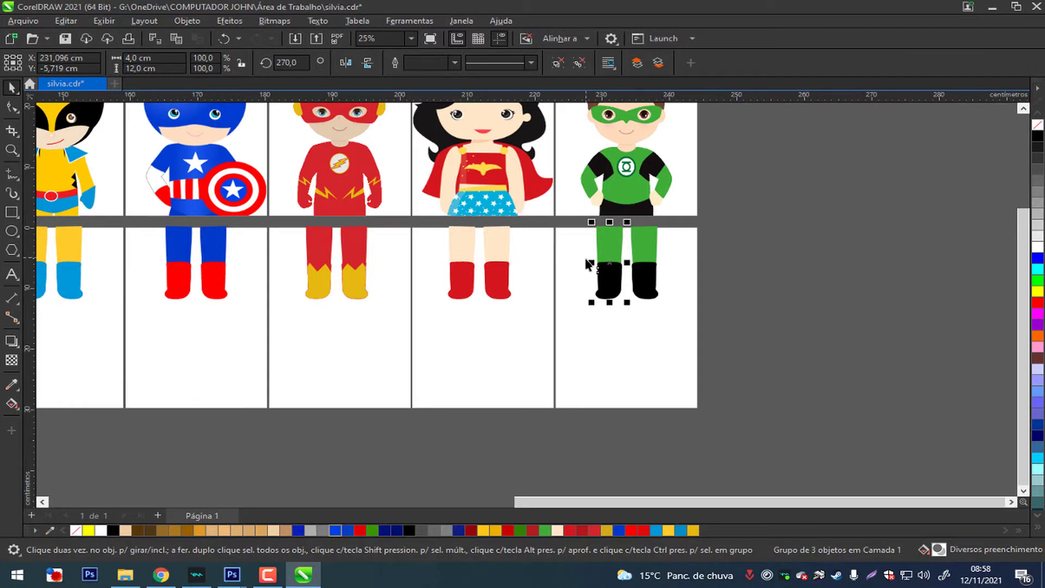
- In Photoshop's backpack mockup, open the 10.psb leg document in its own floating window
{"action": "left_click", "coordinate": [231, 574]}
{"action": "left_click", "coordinate": [147, 506]}
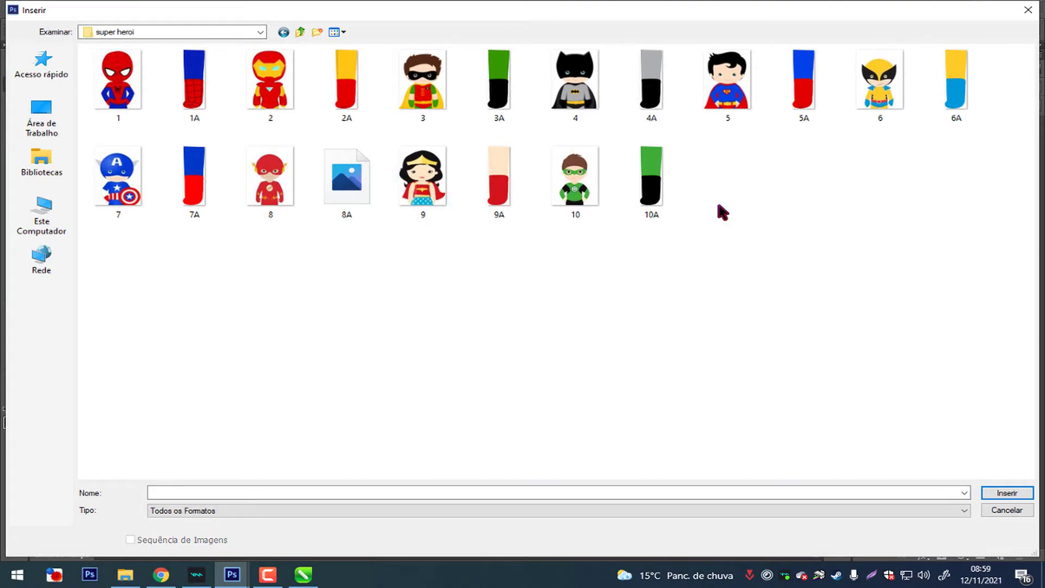
{"action": "double_click", "coordinate": [669, 185]}
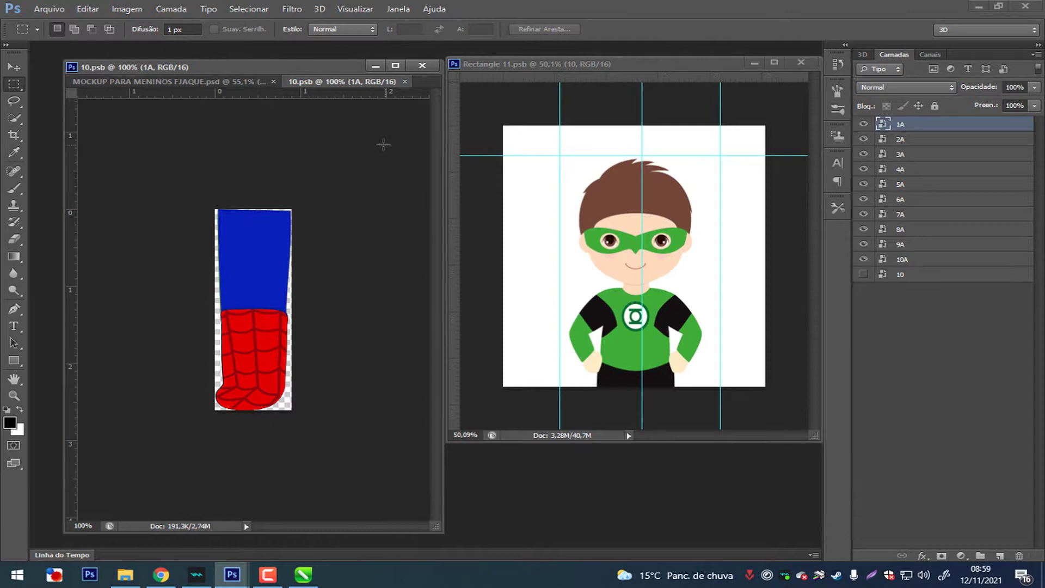
{"action": "left_click_drag", "start_coordinate": [325, 82], "coordinate": [585, 137]}
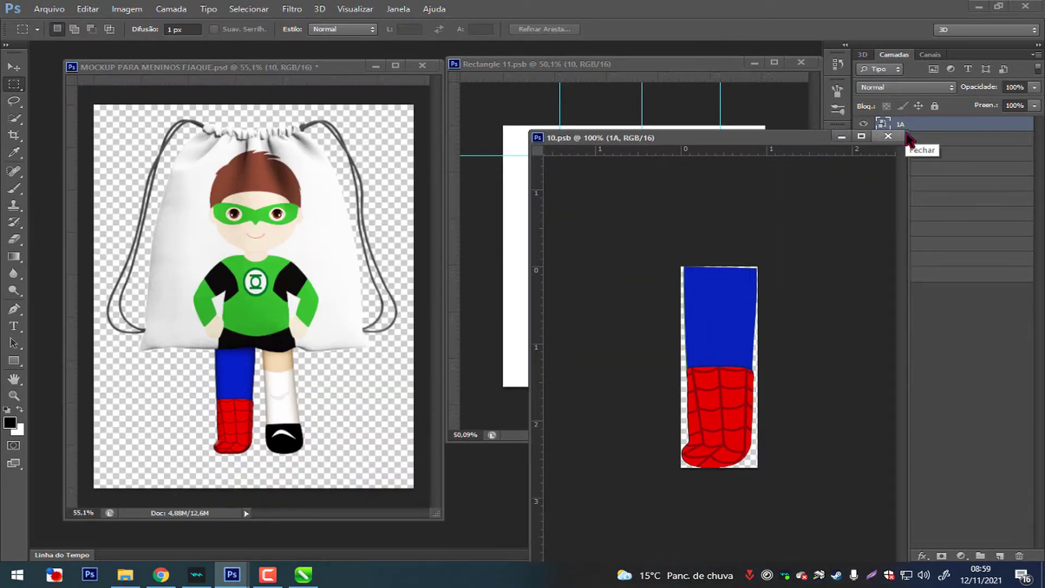
{"action": "mouse_move", "coordinate": [527, 132]}
{"action": "left_mouse_down"}
{"action": "mouse_move", "coordinate": [710, 425]}
{"action": "mouse_move", "coordinate": [576, 342]}
{"action": "left_mouse_up"}
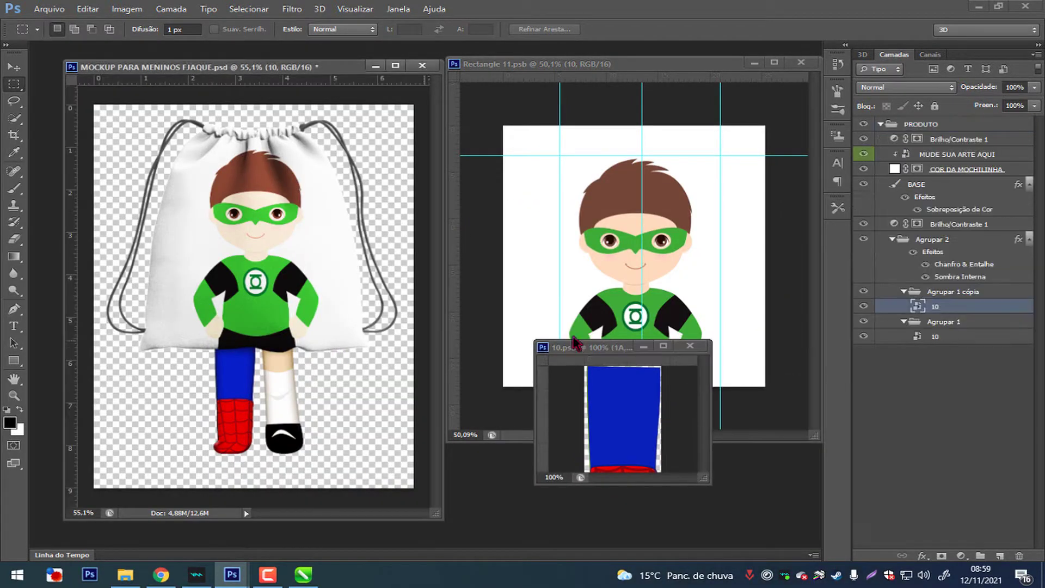
- Open and close the leg smart object's contents, then rearrange the mockup window beside it
{"action": "double_click", "coordinate": [917, 336]}
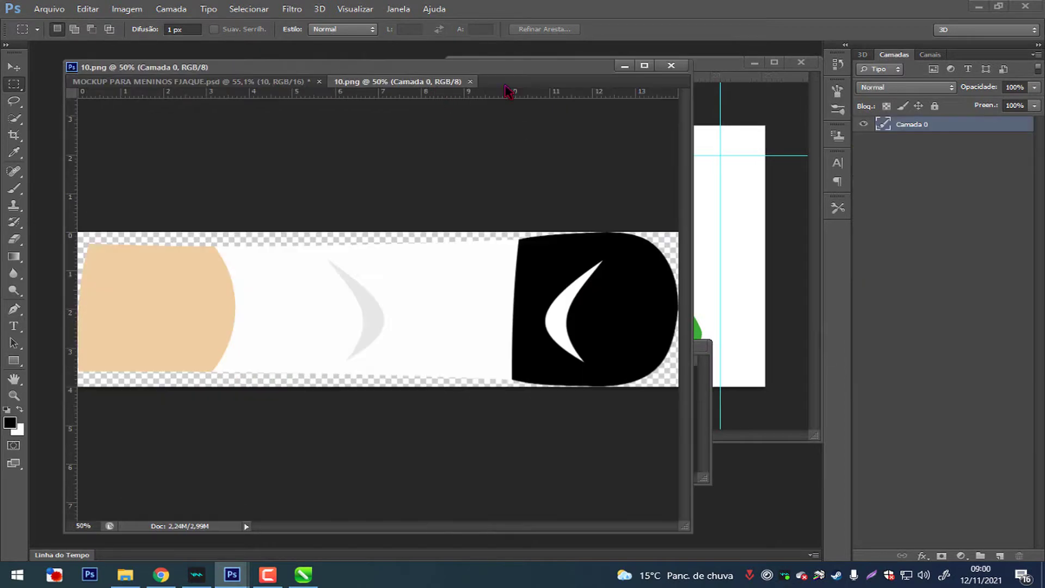
{"action": "left_click_drag", "start_coordinate": [509, 89], "coordinate": [799, 133]}
{"action": "key", "text": "ctrl+w"}
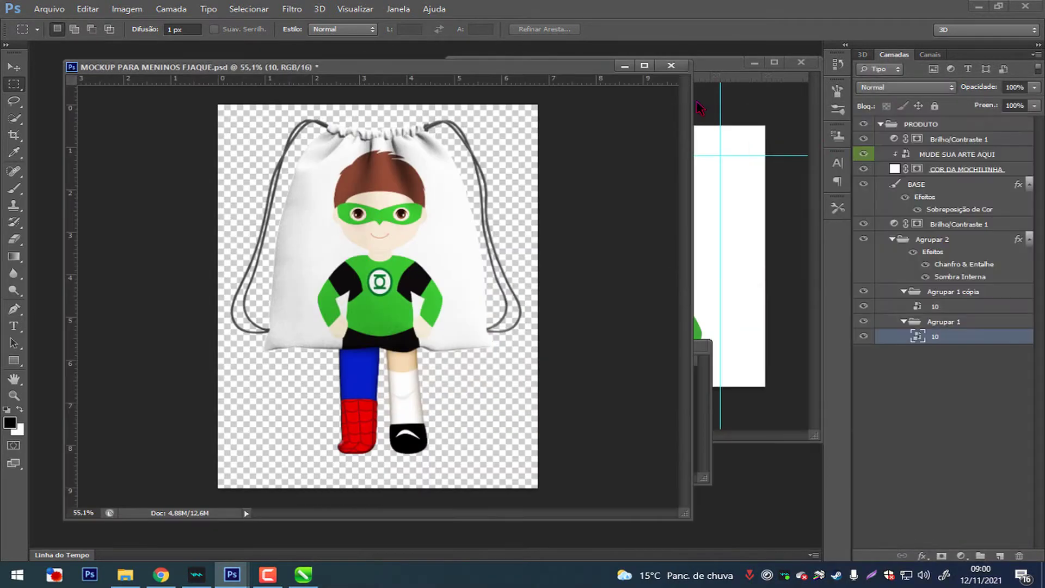
{"action": "left_click_drag", "start_coordinate": [381, 67], "coordinate": [254, 126]}
{"action": "mouse_move", "coordinate": [564, 120]}
{"action": "left_mouse_down"}
{"action": "mouse_move", "coordinate": [394, 124]}
{"action": "mouse_move", "coordinate": [344, 181]}
{"action": "left_mouse_up"}
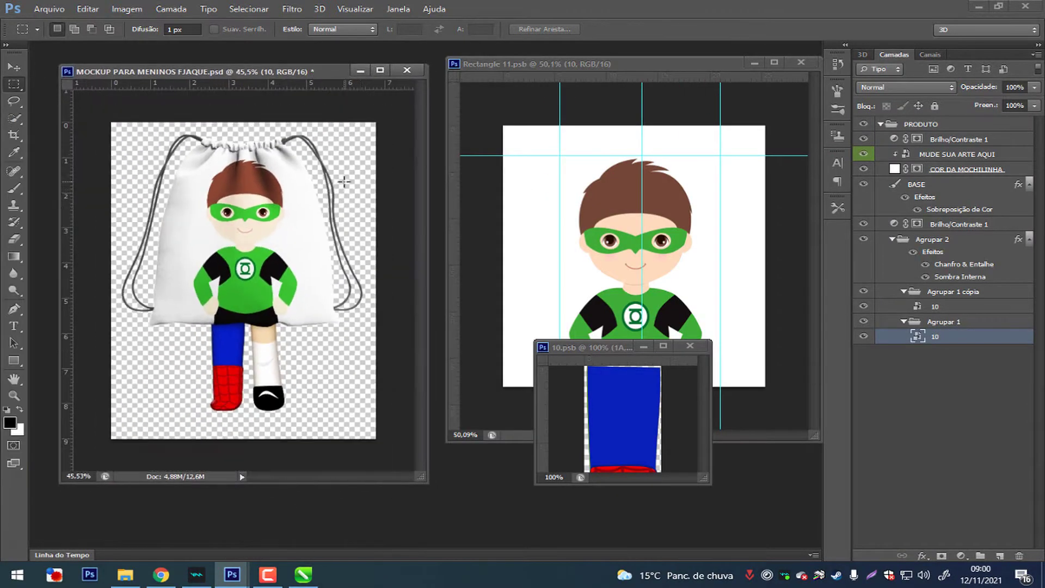
- Delete the Agrupar 1 white-leg group, keeping only the blue-and-red Agrupar 2 leg
{"action": "left_click", "coordinate": [706, 298]}
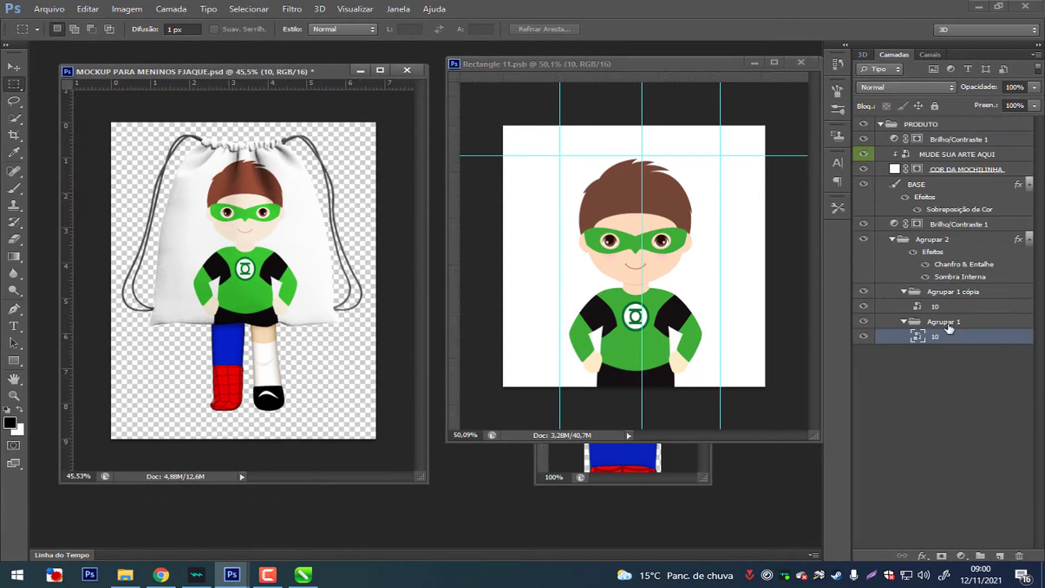
{"action": "left_click", "coordinate": [969, 291]}
{"action": "double_click", "coordinate": [861, 240]}
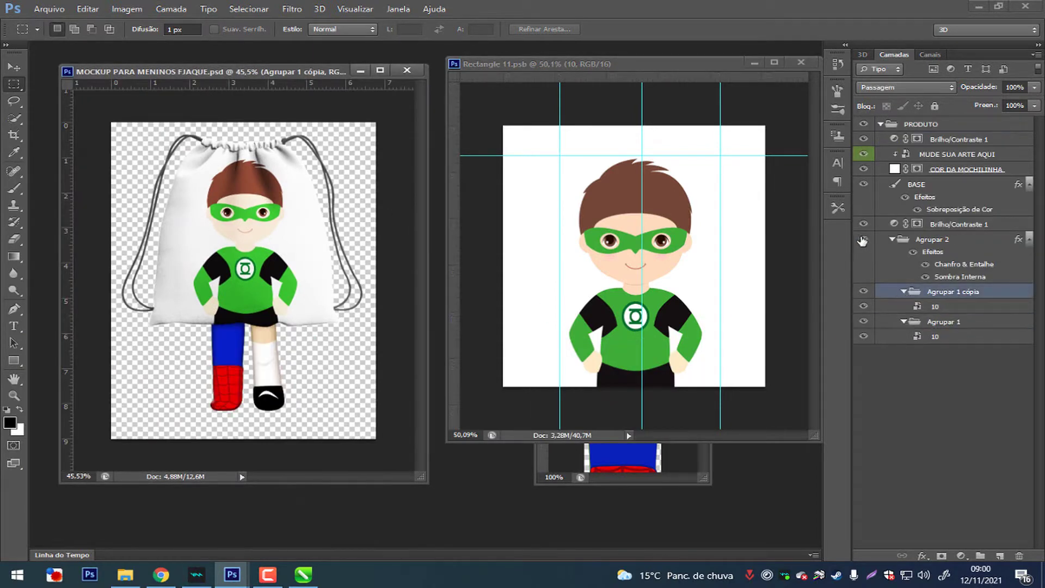
{"action": "scroll", "coordinate": [224, 396], "scroll_direction": "up", "scroll_amount": 1}
{"action": "scroll", "coordinate": [222, 434], "scroll_direction": "up", "scroll_amount": 1}
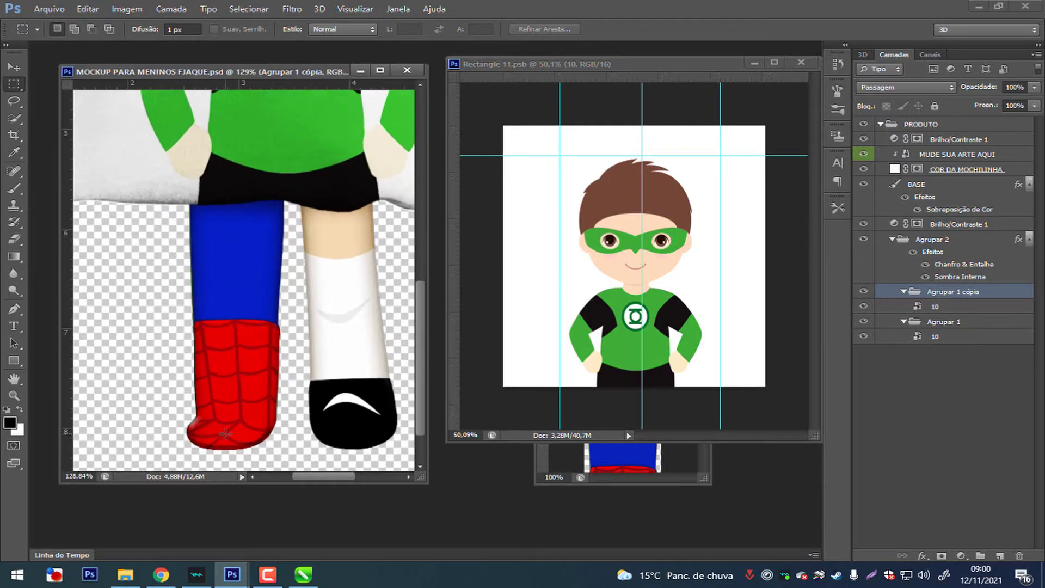
{"action": "scroll", "coordinate": [231, 380], "scroll_direction": "down", "scroll_amount": 1}
{"action": "scroll", "coordinate": [211, 340], "scroll_direction": "up", "scroll_amount": 2}
{"action": "scroll", "coordinate": [211, 340], "scroll_direction": "down", "scroll_amount": 1}
{"action": "left_click", "coordinate": [954, 322]}
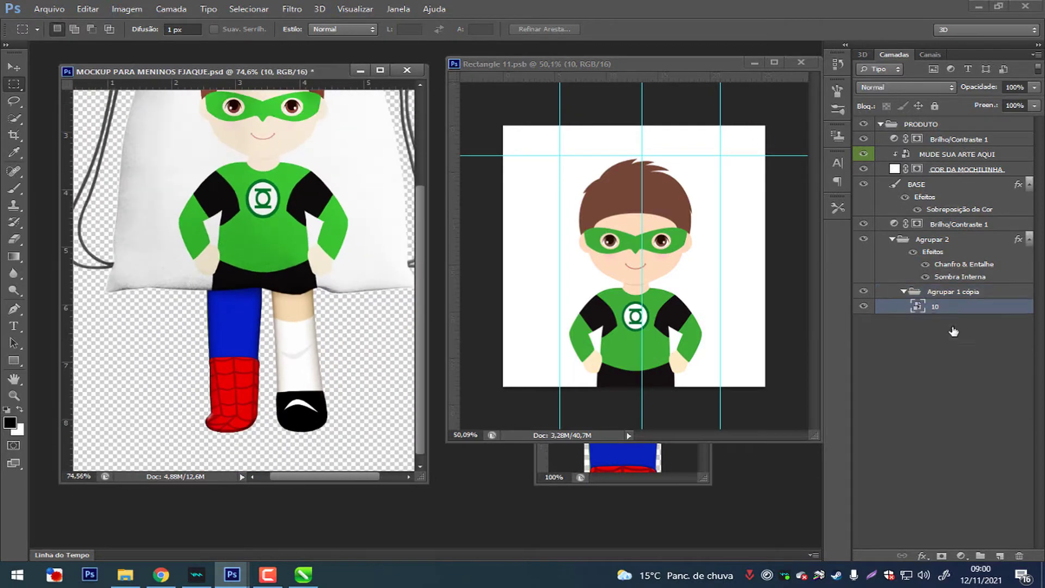
{"action": "key", "text": "Delete"}
{"action": "double_click", "coordinate": [959, 247]}
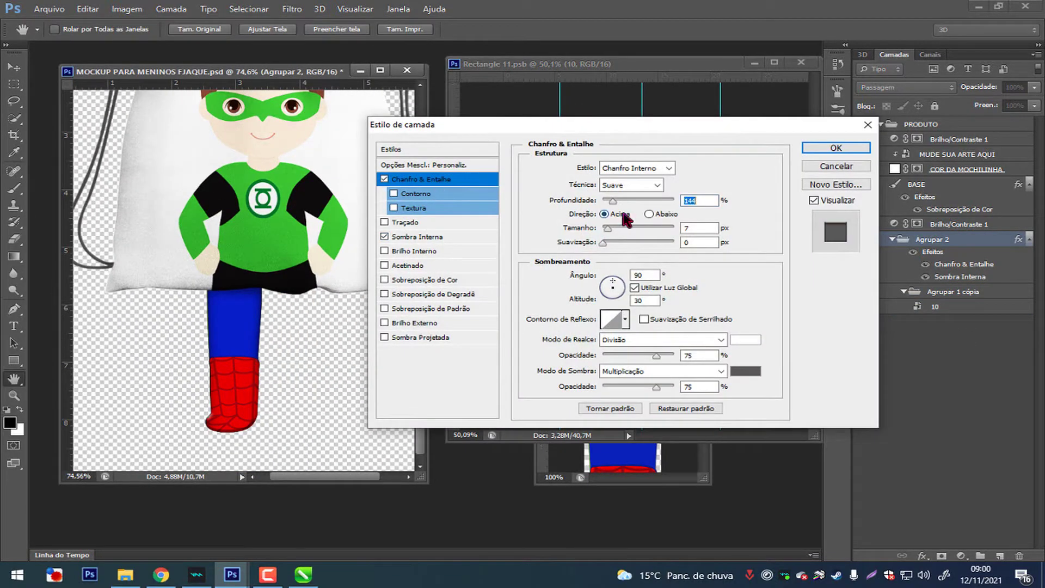
- Give Agrupar 2's inner shadow 80% opacity and 7 px distance, and apply it
{"action": "left_click", "coordinate": [479, 237]}
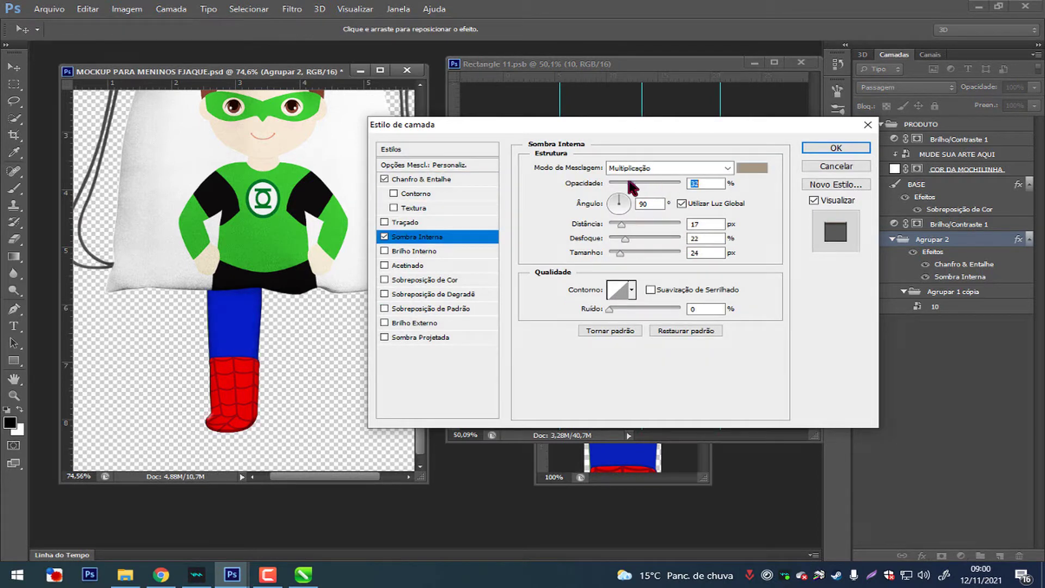
{"action": "left_click_drag", "start_coordinate": [624, 225], "coordinate": [619, 222]}
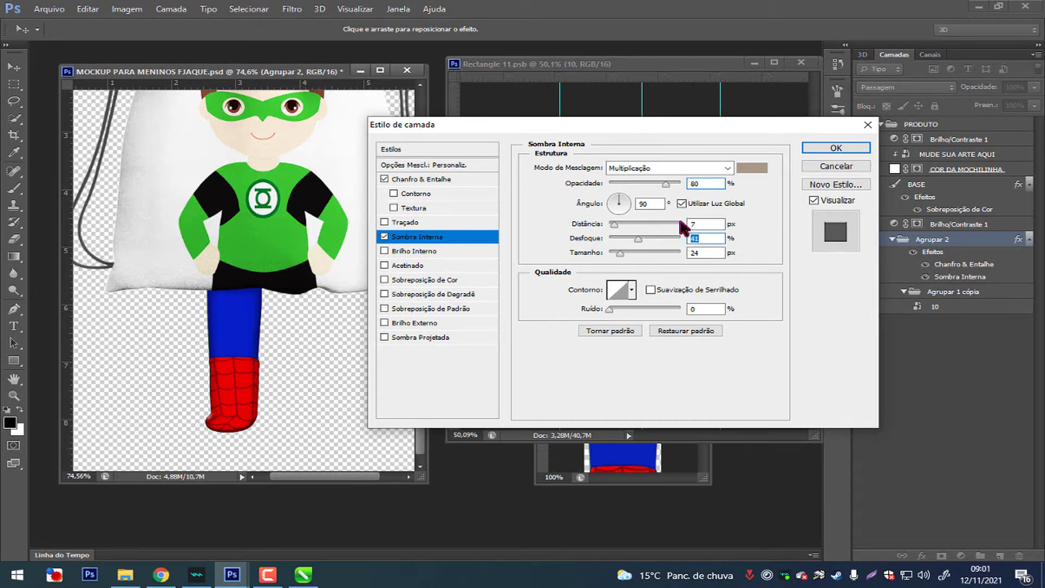
{"action": "key", "text": "Return"}
{"action": "left_click_drag", "start_coordinate": [815, 436], "coordinate": [689, 285]}
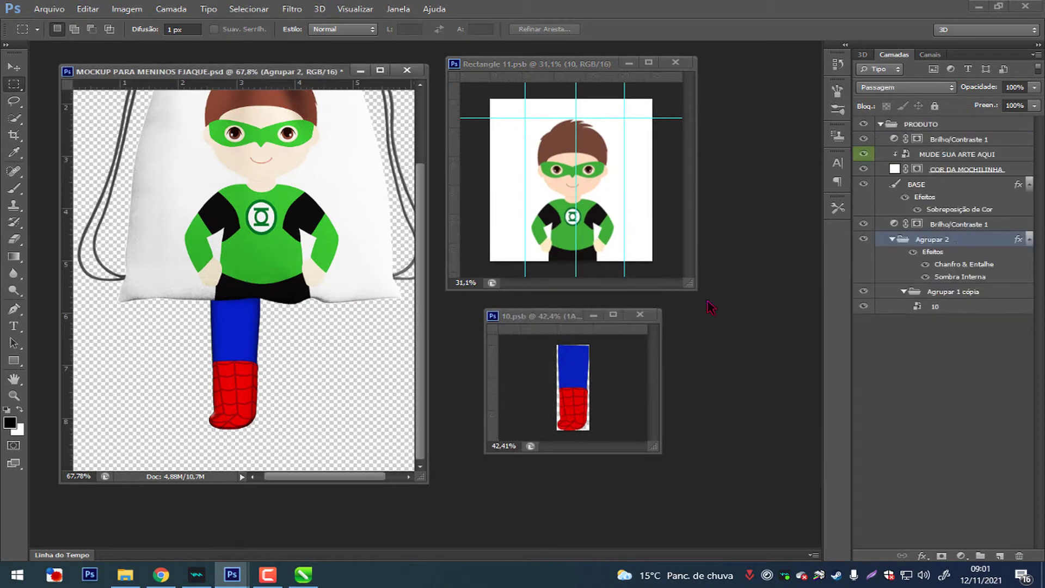
- Duplicate Agrupar 2, mirror the copy beside the original, and align the two legs
{"action": "right_click", "coordinate": [957, 248]}
{"action": "left_click", "coordinate": [523, 384]}
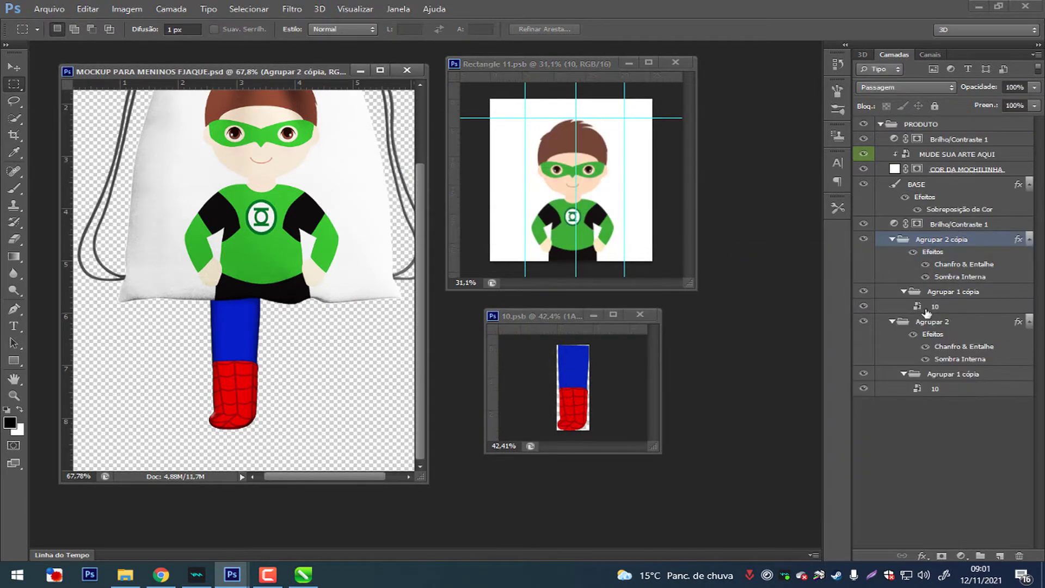
{"action": "key", "text": "ctrl+t"}
{"action": "mouse_move", "coordinate": [229, 374]}
{"action": "left_mouse_down"}
{"action": "mouse_move", "coordinate": [279, 373]}
{"action": "mouse_move", "coordinate": [265, 362]}
{"action": "left_mouse_up"}
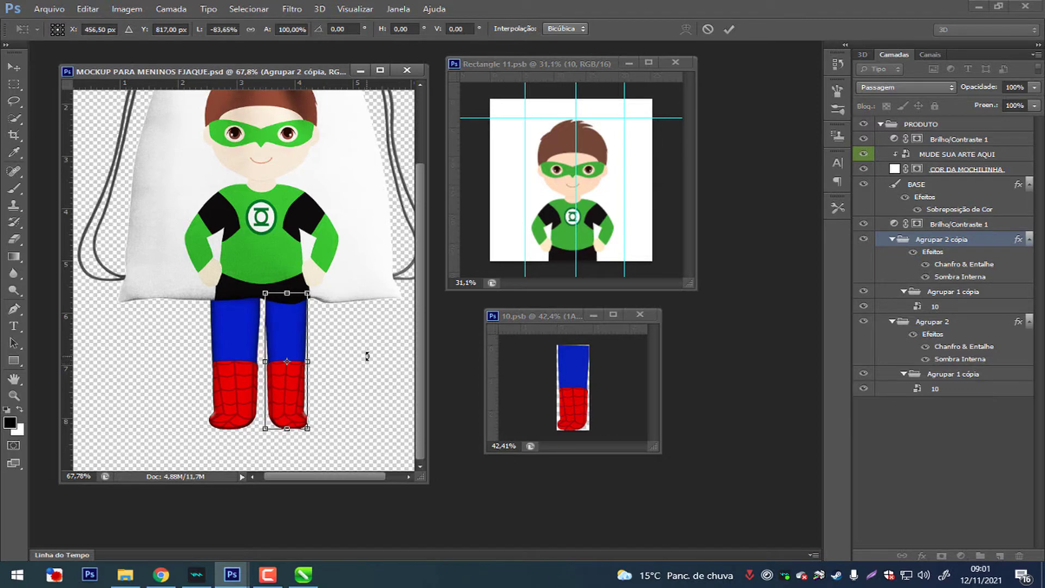
{"action": "key", "text": "Return"}
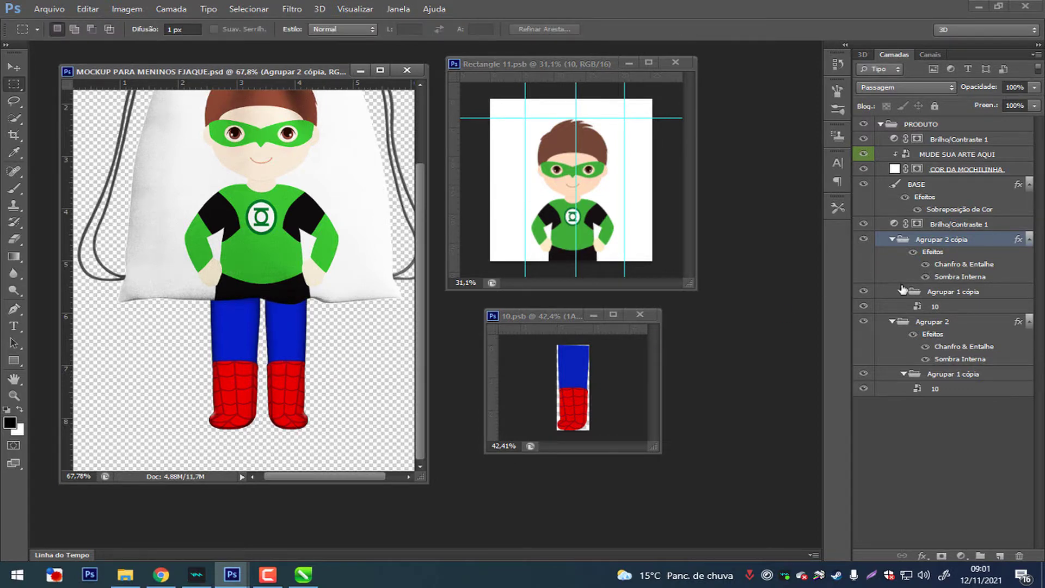
{"action": "left_click", "coordinate": [932, 321]}
{"action": "left_click_drag", "start_coordinate": [256, 375], "coordinate": [247, 376]}
{"action": "key", "text": "ctrl+0"}
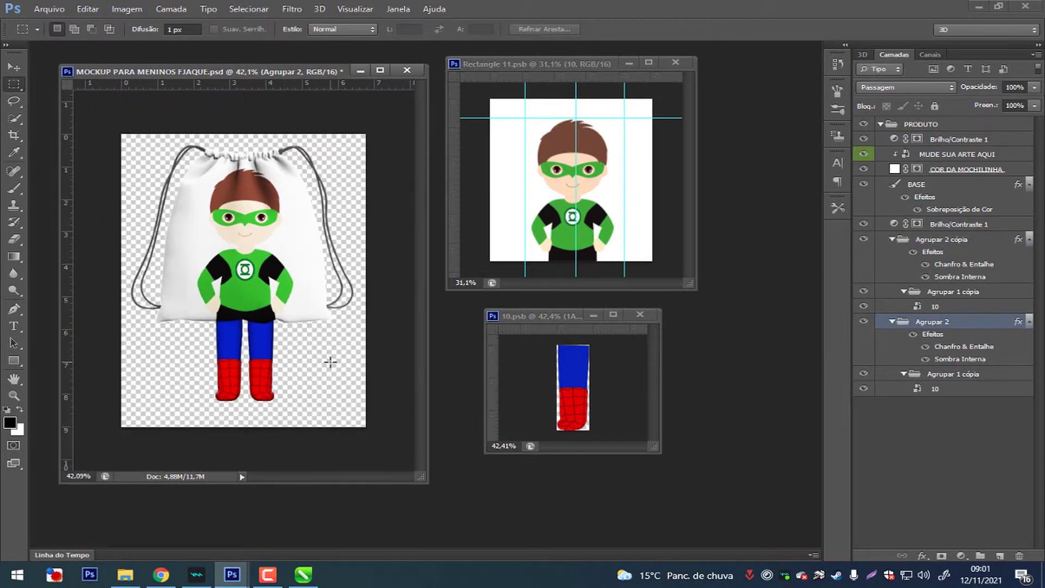
{"action": "scroll", "coordinate": [330, 362], "scroll_direction": "up", "scroll_amount": 1}
{"action": "left_click", "coordinate": [587, 283]}
- Show Spider-Man on the bag and check both leg groups in the mockup
{"action": "left_click", "coordinate": [863, 259]}
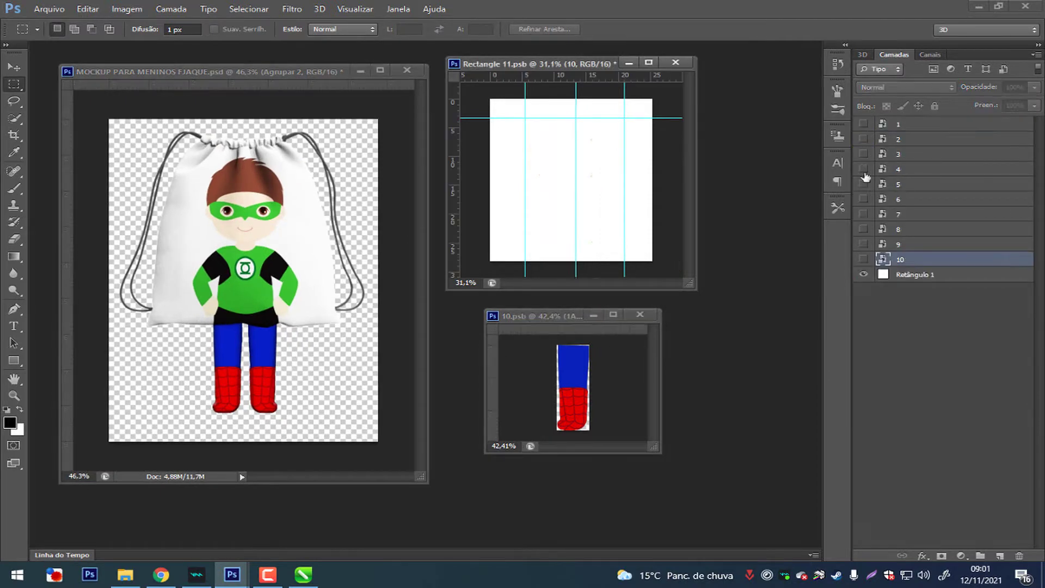
{"action": "left_click", "coordinate": [863, 124]}
{"action": "key", "text": "ctrl+s"}
{"action": "key", "text": "ctrl+Tab"}
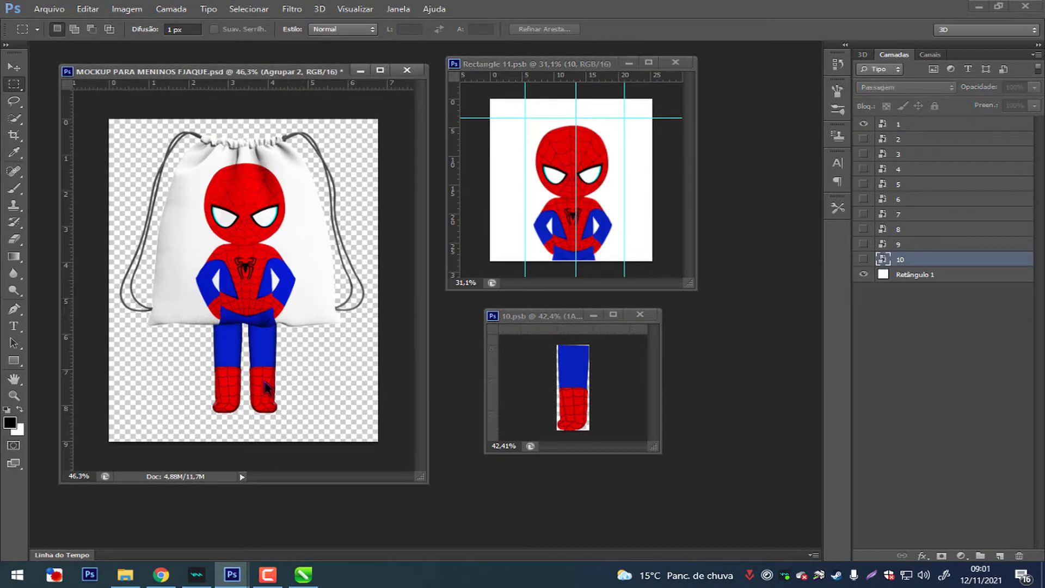
{"action": "left_click", "coordinate": [935, 241], "text": "ctrl"}
{"action": "key", "text": "ctrl+t"}
{"action": "key", "text": "Escape"}
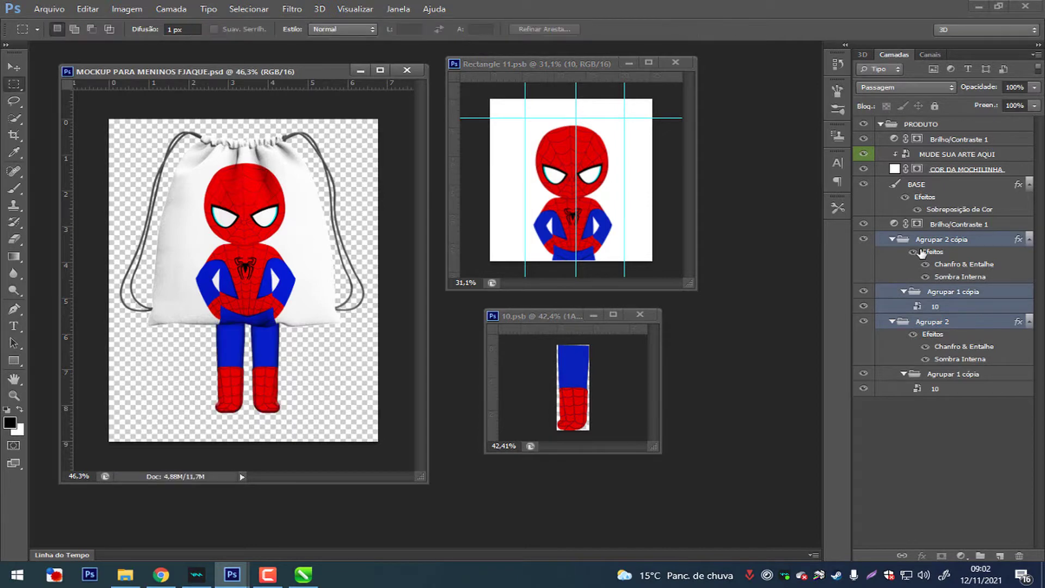
- Widen the Spider-Man art slightly in two transforms, saving the character file
{"action": "left_click", "coordinate": [591, 231]}
{"action": "left_click", "coordinate": [888, 128]}
{"action": "key", "text": "ctrl+t"}
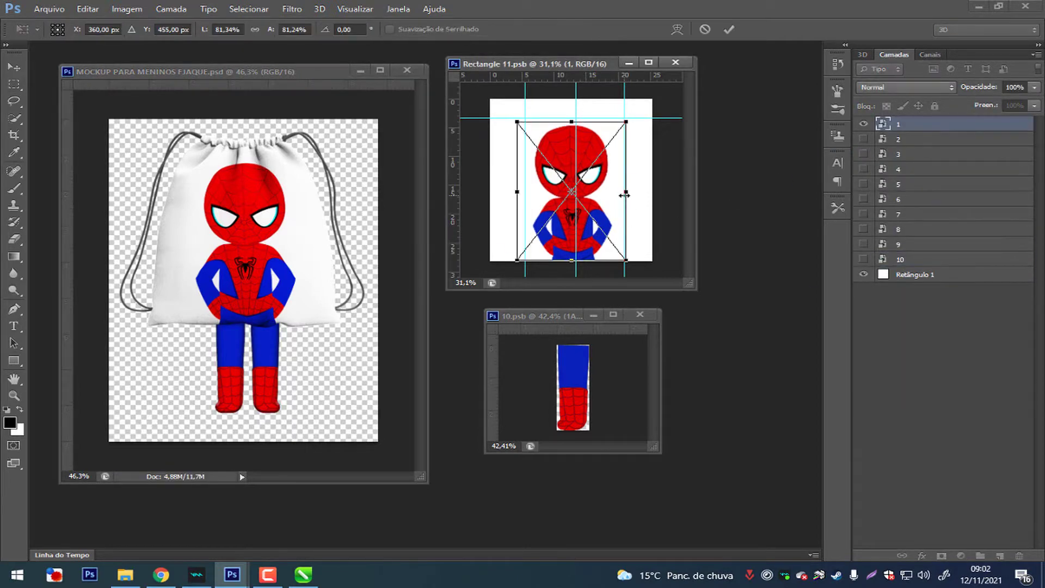
{"action": "left_click_drag", "start_coordinate": [652, 180], "coordinate": [658, 180]}
{"action": "key", "text": "Return"}
{"action": "key", "text": "ctrl+s"}
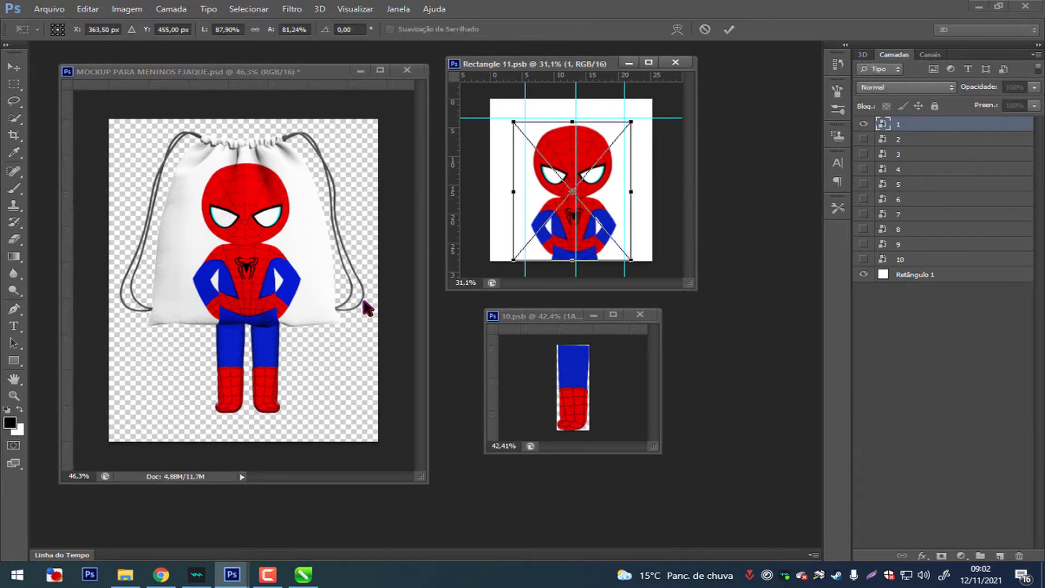
{"action": "key", "text": "ctrl+t"}
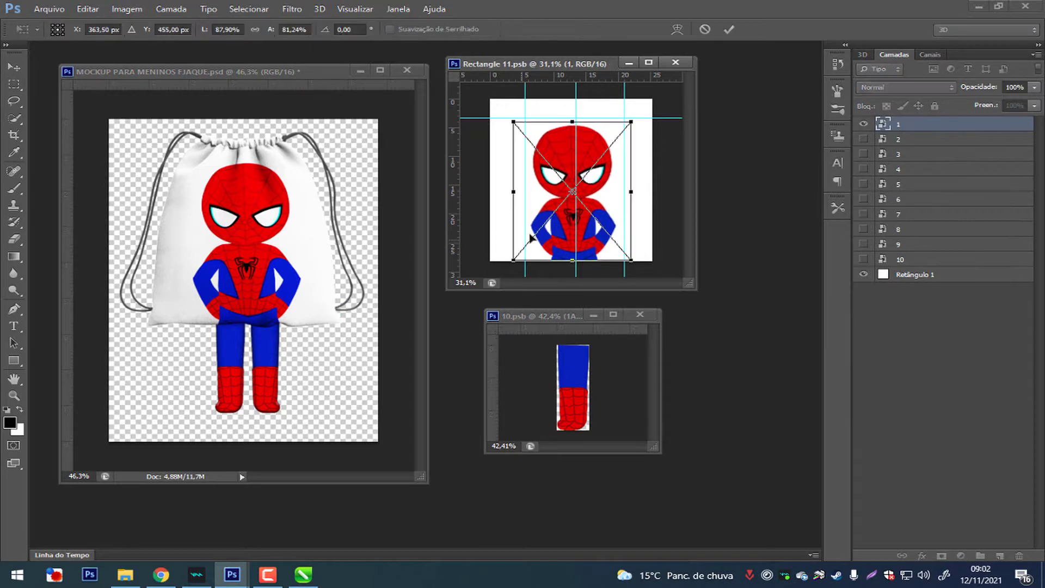
{"action": "left_click_drag", "start_coordinate": [531, 194], "coordinate": [527, 193]}
{"action": "key", "text": "Return"}
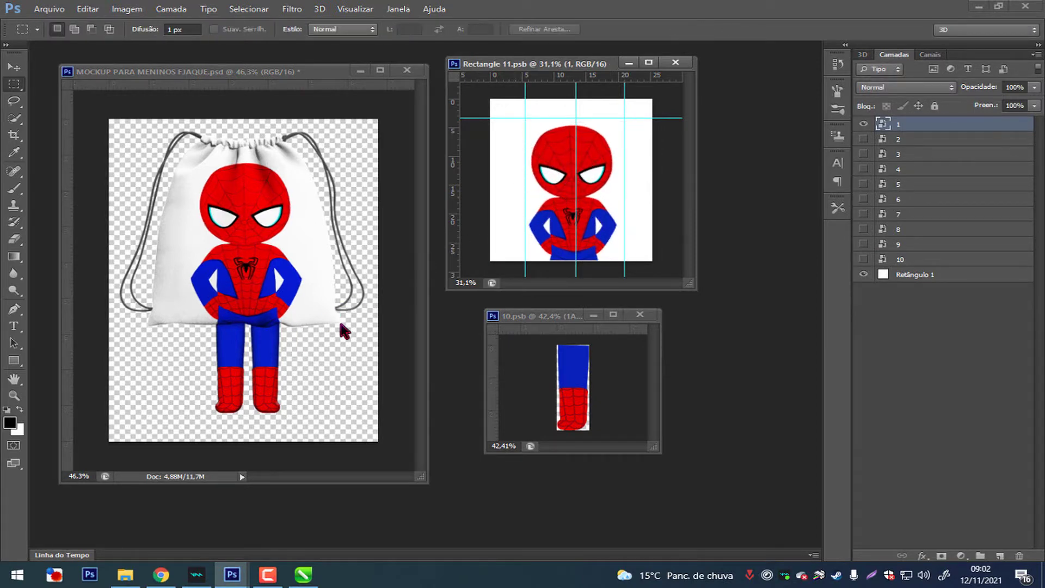
- Switch the bag to Iron Man (layer 2) and widen the Iron Man art
{"action": "left_click", "coordinate": [863, 124]}
{"action": "left_click", "coordinate": [863, 139]}
{"action": "key", "text": "ctrl+s"}
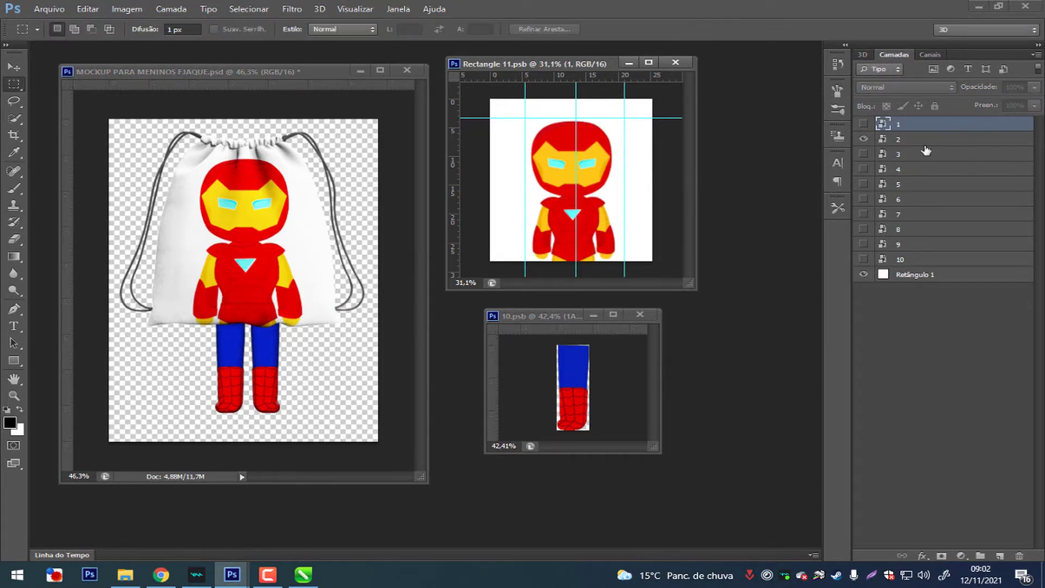
{"action": "left_click", "coordinate": [925, 139]}
{"action": "key", "text": "ctrl+t"}
{"action": "left_click_drag", "start_coordinate": [617, 224], "coordinate": [622, 224]}
{"action": "key", "text": "Return"}
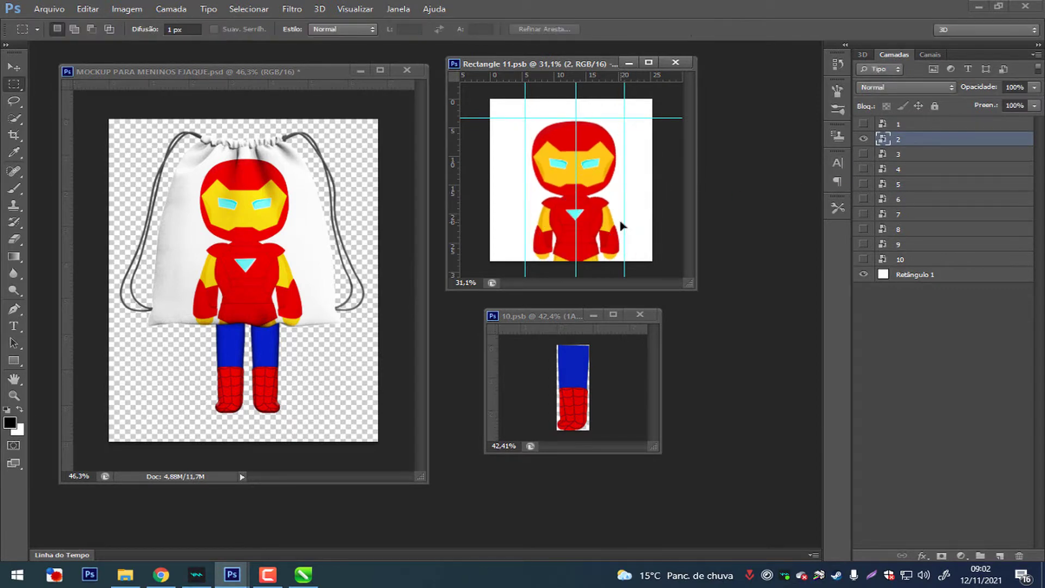
- Re-commit the Iron Man transform and save repeatedly to refresh the mockup
{"action": "key", "text": "ctrl+t"}
{"action": "key", "text": "Return"}
{"action": "key", "text": "ctrl+s"}
{"action": "key", "text": "ctrl+t"}
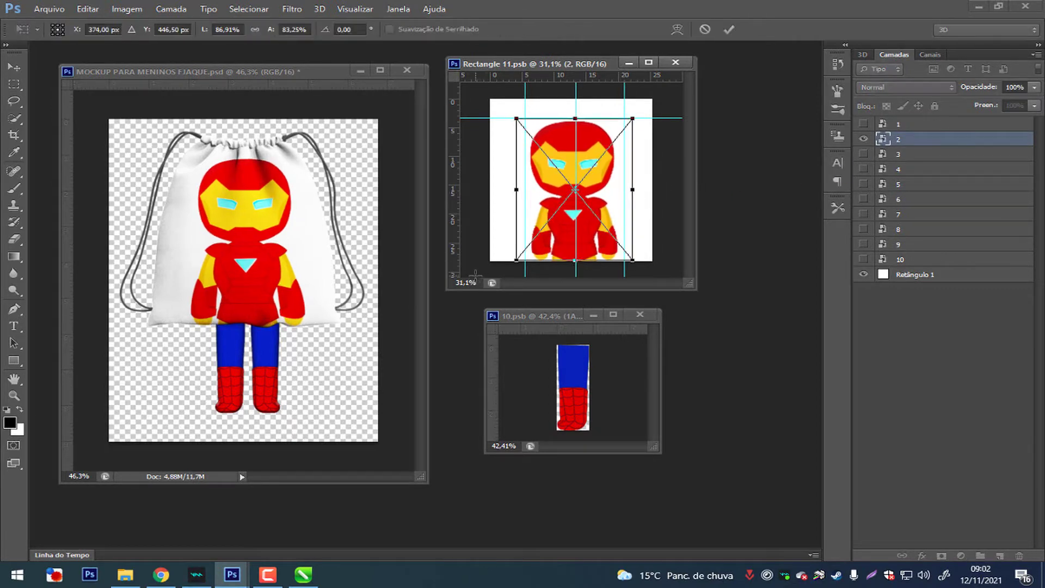
{"action": "key", "text": "Return"}
{"action": "key", "text": "ctrl+s"}
{"action": "key", "text": "ctrl+t"}
{"action": "key", "text": "Return"}
{"action": "key", "text": "ctrl+s"}
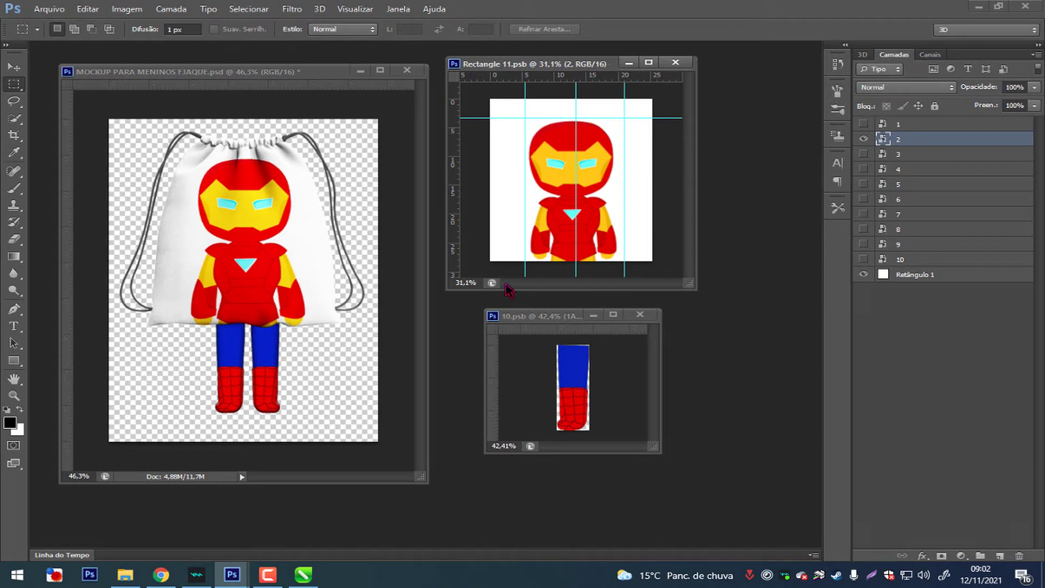
- Switch the bag to Robin (layer 3) and scale the Robin art up
{"action": "left_click", "coordinate": [863, 138]}
{"action": "left_click", "coordinate": [863, 154]}
{"action": "key", "text": "ctrl+s"}
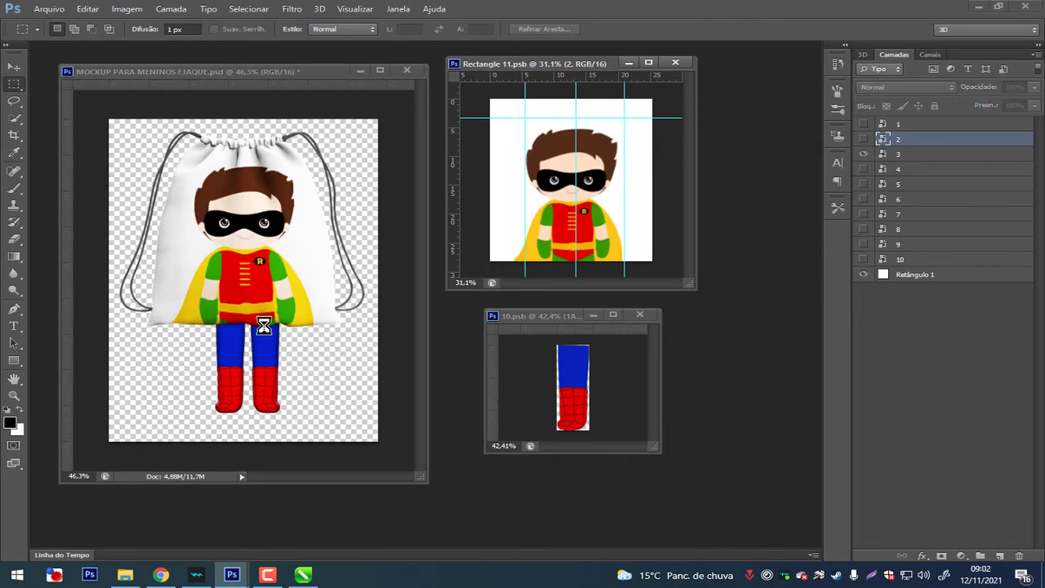
{"action": "left_click", "coordinate": [897, 154]}
{"action": "key", "text": "ctrl+t"}
{"action": "left_click_drag", "start_coordinate": [626, 133], "coordinate": [619, 125]}
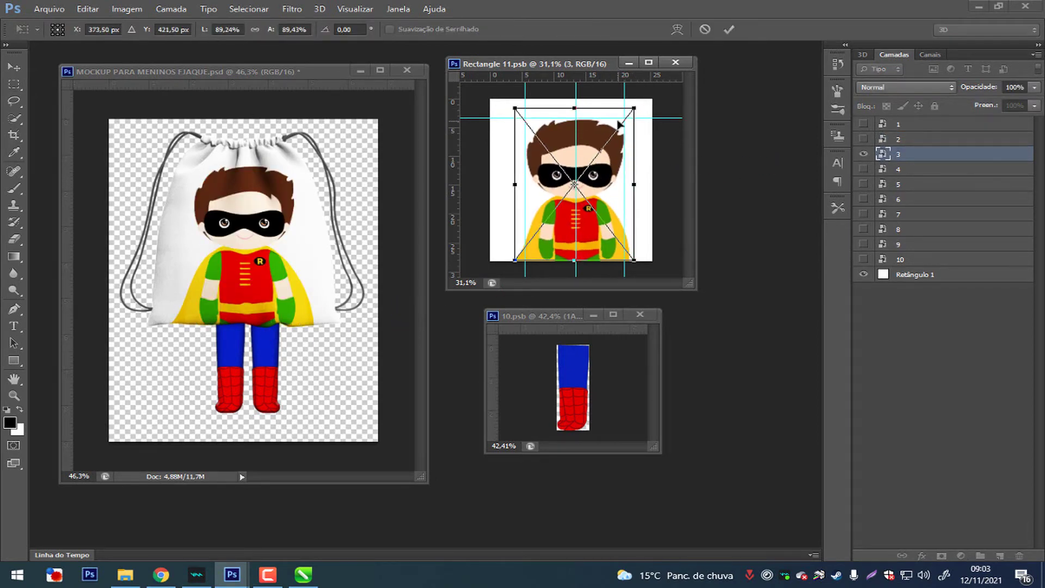
{"action": "key", "text": "Return"}
{"action": "key", "text": "ctrl+s"}
- Nudge Robin slightly to the left and save the character file
{"action": "key", "text": "ctrl+t"}
{"action": "key", "text": "Return"}
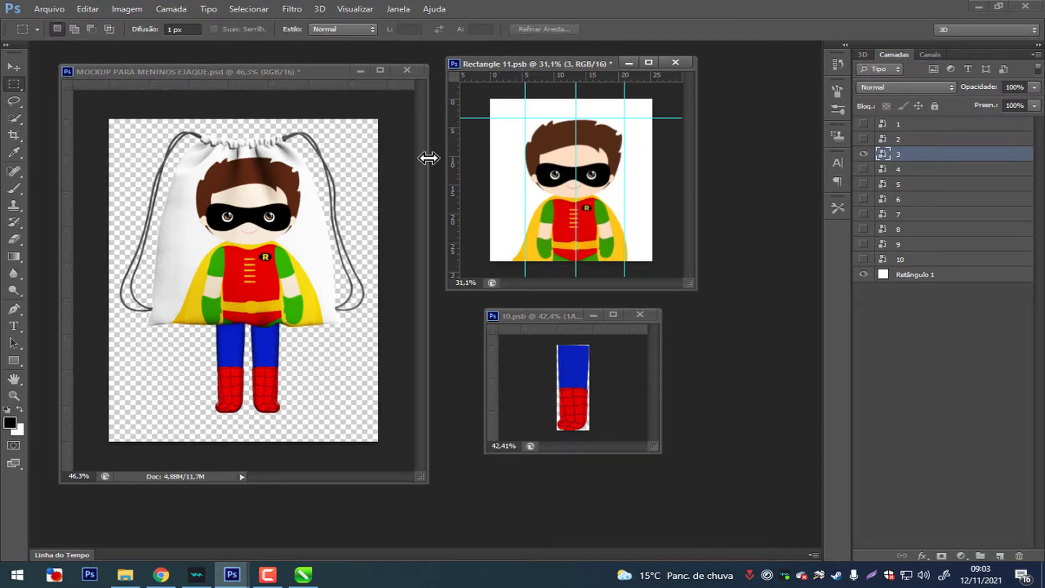
{"action": "key", "text": "ctrl+s"}
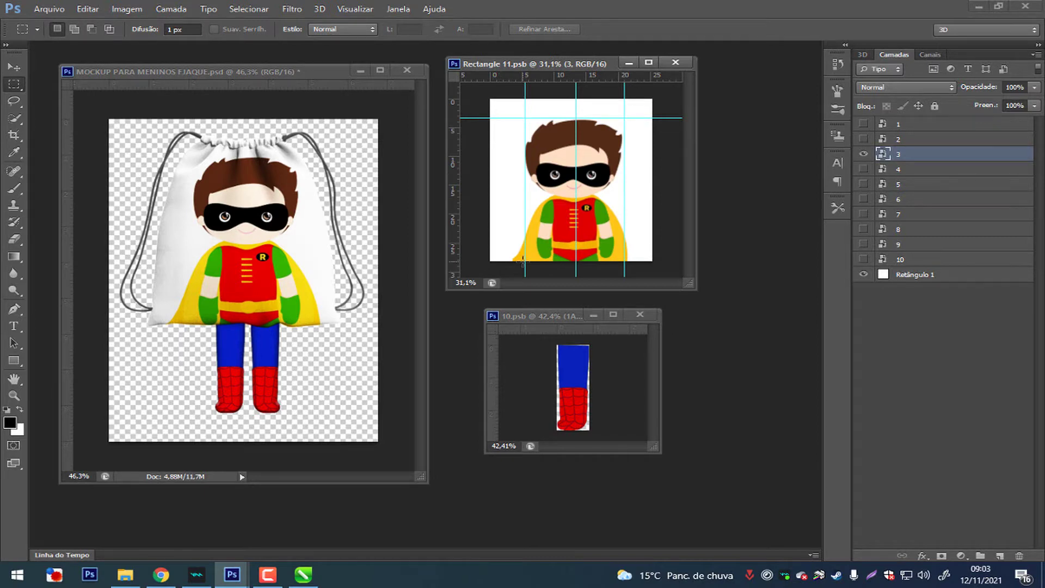
{"action": "key", "text": "ctrl+t"}
{"action": "key", "text": "shift+Left"}
{"action": "key", "text": "Return"}
{"action": "key", "text": "ctrl+s"}
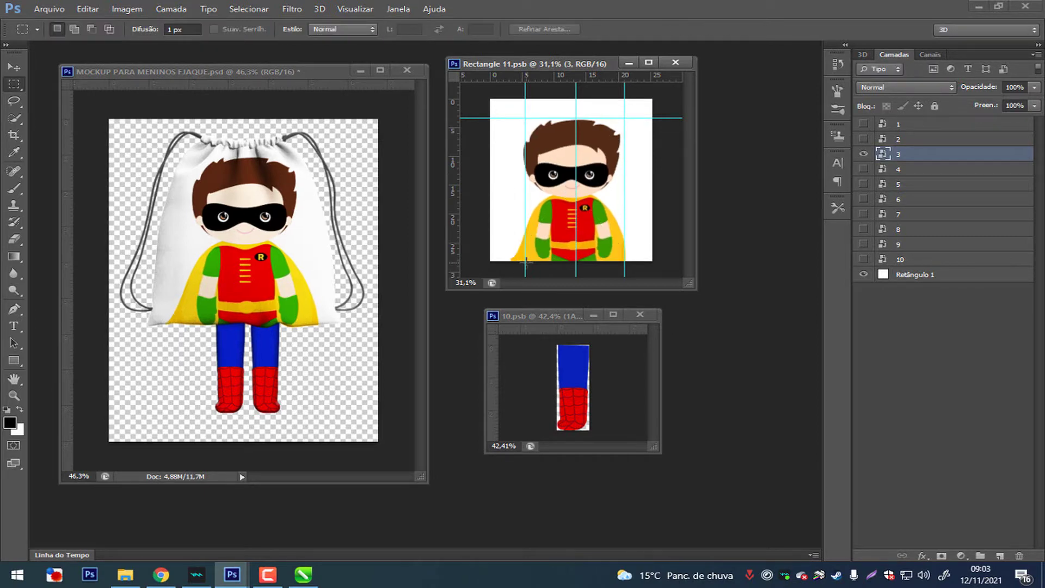
- Switch the bag to Batman (layer 4) and widen Batman slightly
{"action": "left_click", "coordinate": [863, 154]}
{"action": "left_click", "coordinate": [914, 169]}
{"action": "left_click", "coordinate": [863, 170]}
{"action": "key", "text": "ctrl+s"}
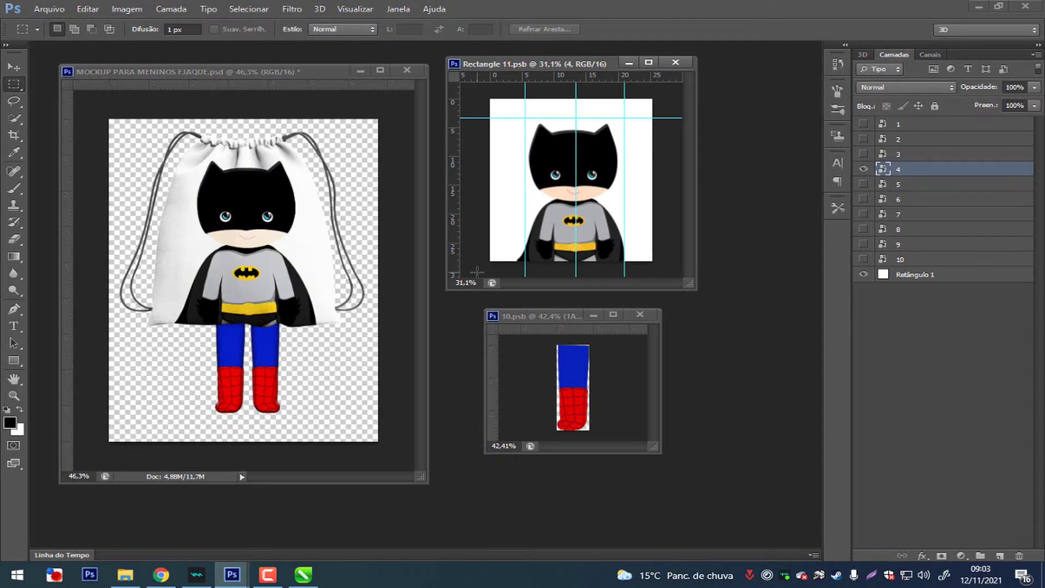
{"action": "key", "text": "ctrl+t"}
{"action": "left_click_drag", "start_coordinate": [635, 190], "coordinate": [638, 191]}
{"action": "key", "text": "Return"}
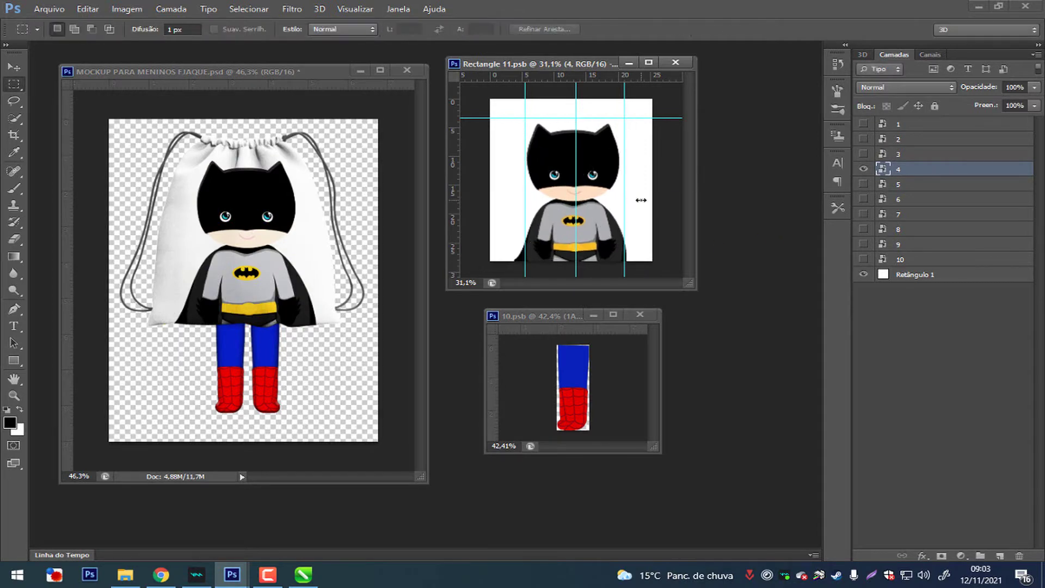
{"action": "key", "text": "ctrl+s"}
- Widen Batman a little further toward the left and save
{"action": "key", "text": "ctrl+t"}
{"action": "left_click_drag", "start_coordinate": [512, 192], "coordinate": [508, 192]}
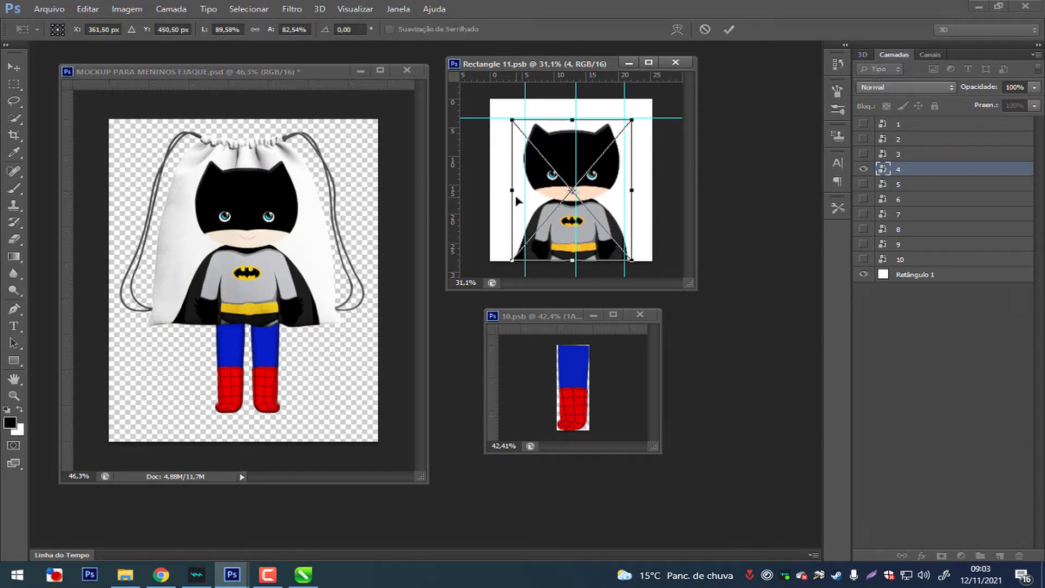
{"action": "key", "text": "Return"}
{"action": "key", "text": "ctrl+s"}
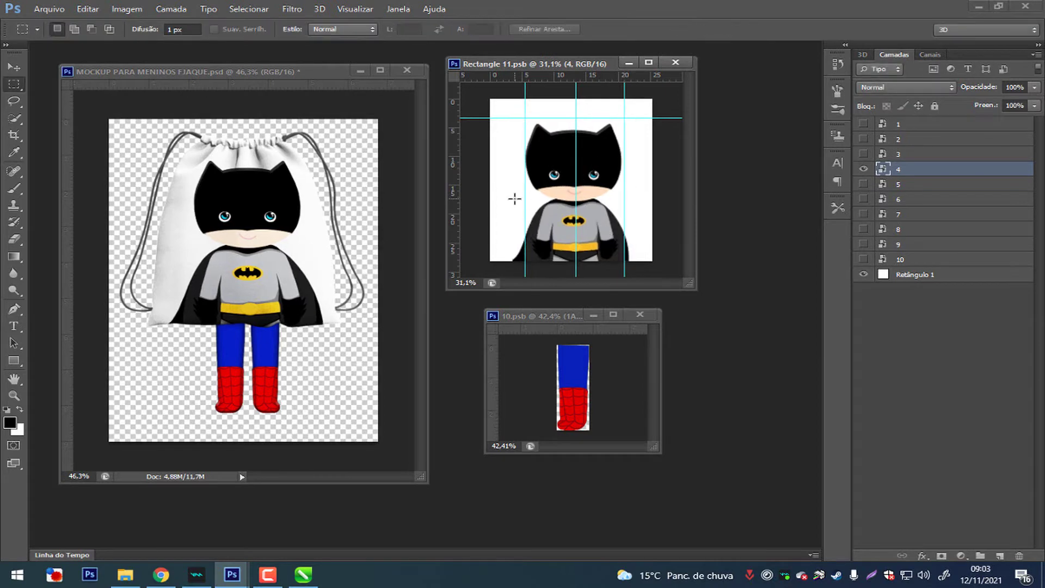
- Switch the bag to Superman (layer 5) and widen the figure slightly
{"action": "left_click", "coordinate": [863, 168]}
{"action": "left_click", "coordinate": [863, 184]}
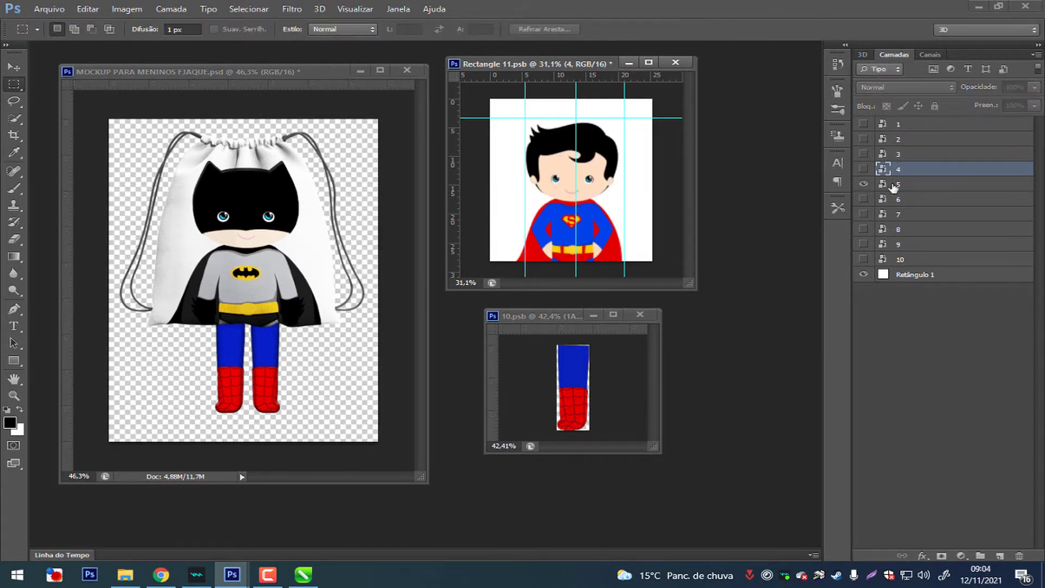
{"action": "left_click", "coordinate": [898, 184]}
{"action": "key", "text": "ctrl+s"}
{"action": "key", "text": "ctrl+t"}
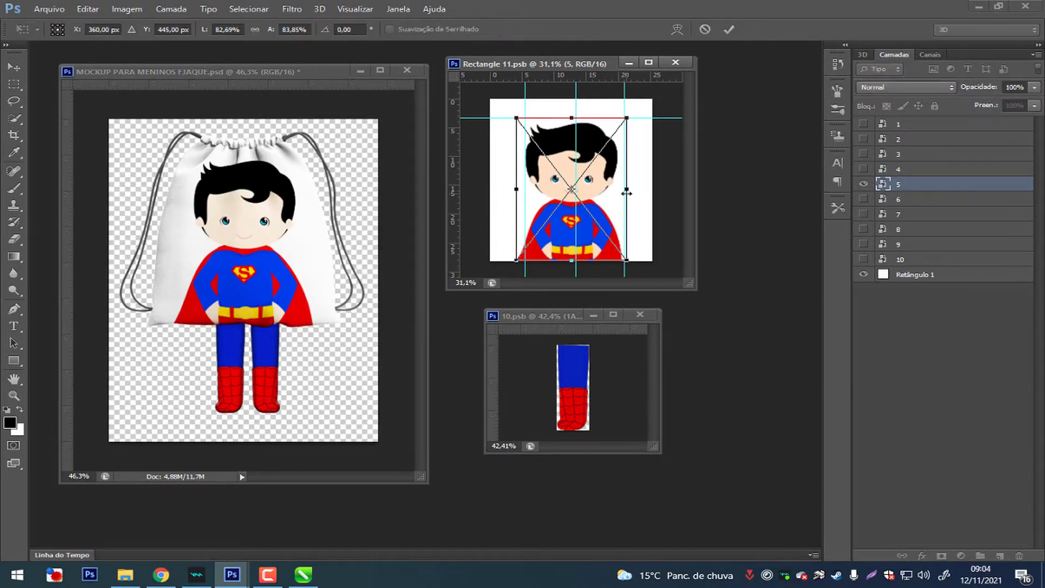
{"action": "left_click_drag", "start_coordinate": [626, 205], "coordinate": [631, 205]}
{"action": "key", "text": "Return"}
{"action": "key", "text": "ctrl+s"}
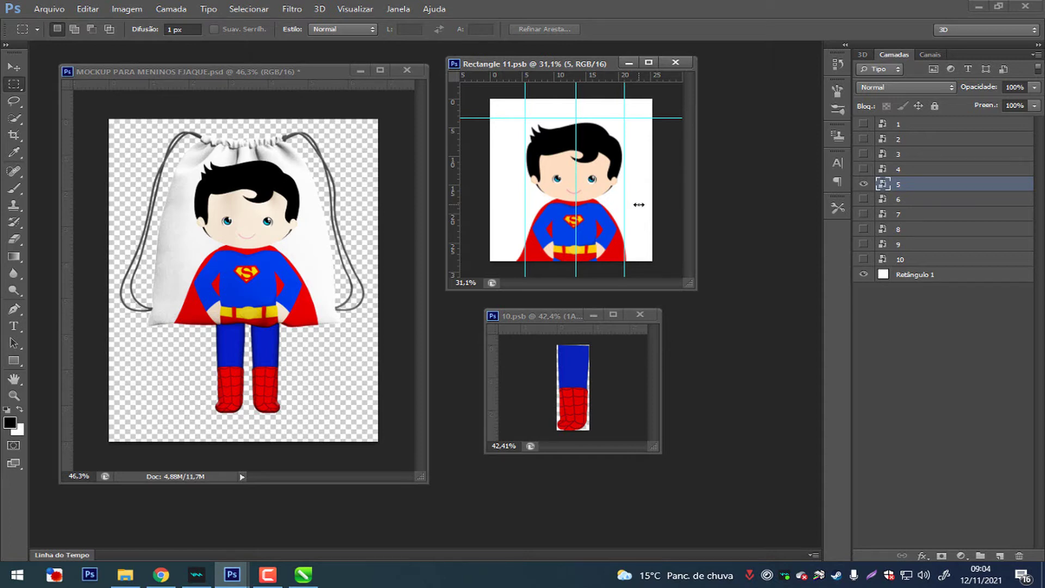
- Widen Superman further from its left side
{"action": "scroll", "coordinate": [609, 252], "scroll_direction": "up", "scroll_amount": 1}
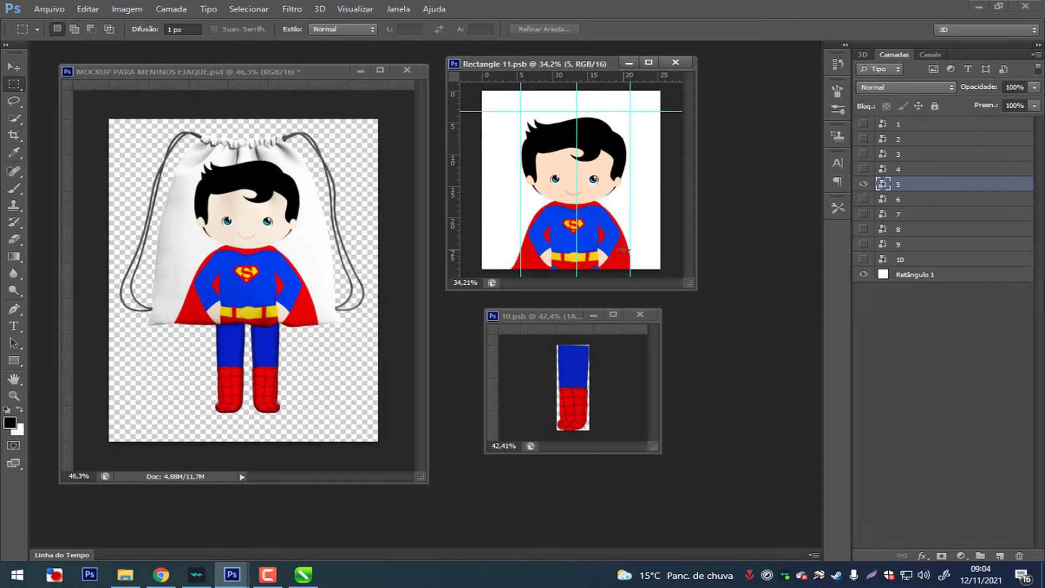
{"action": "key", "text": "ctrl+t"}
{"action": "left_click_drag", "start_coordinate": [512, 191], "coordinate": [504, 191]}
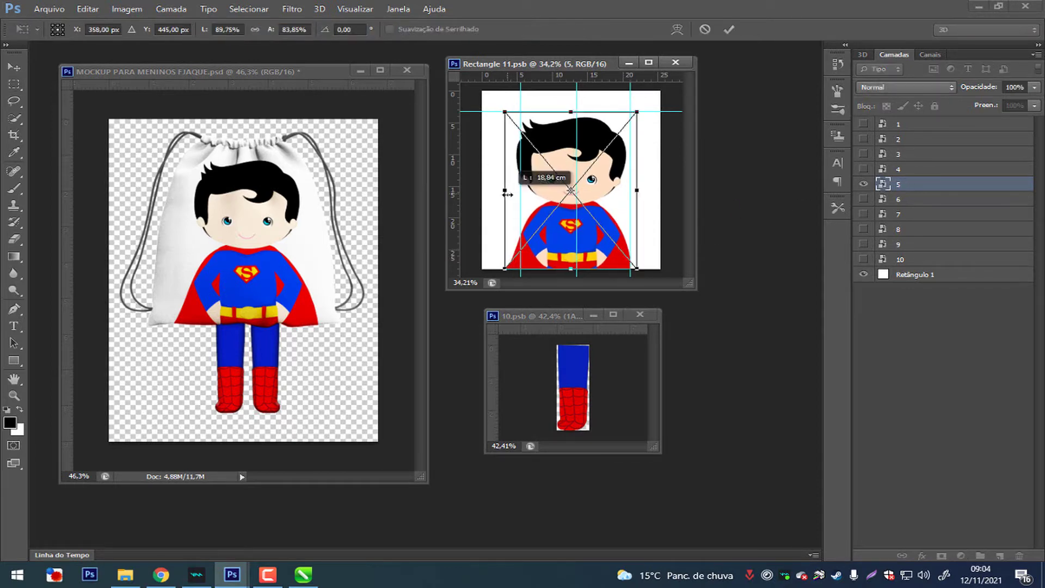
{"action": "key", "text": "m"}
{"action": "key", "text": "Return"}
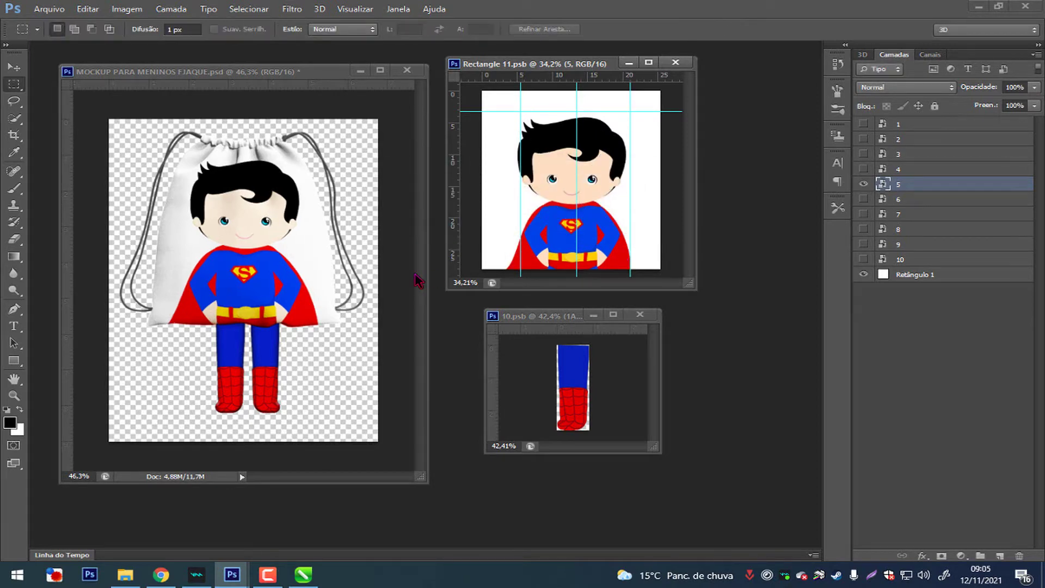
{"action": "key", "text": "ctrl+t"}
{"action": "key", "text": "Return"}
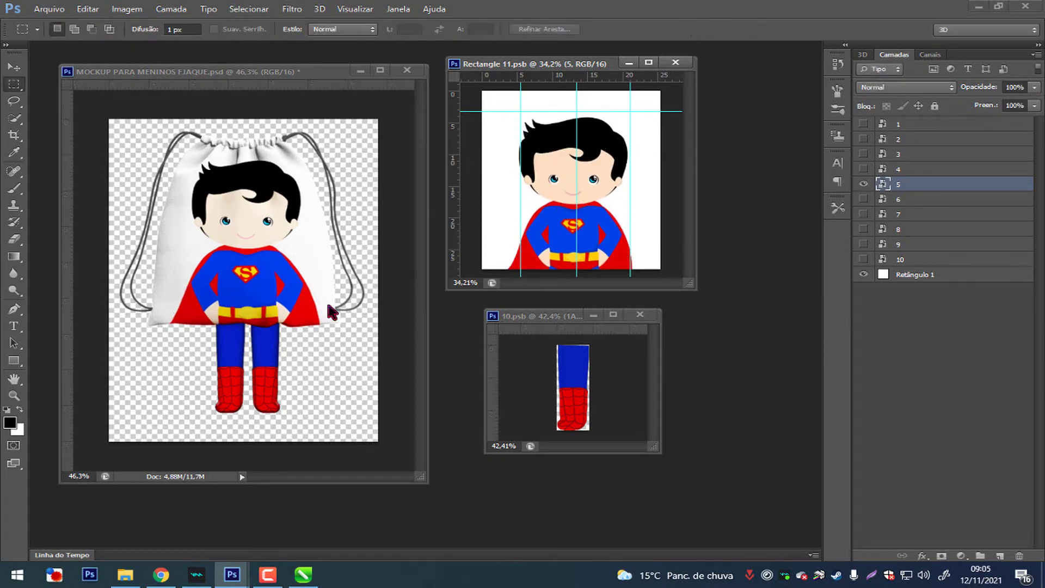
- Widen Superman a little more and save the character file
{"action": "key", "text": "ctrl+t"}
{"action": "left_click_drag", "start_coordinate": [503, 195], "coordinate": [500, 195]}
{"action": "key", "text": "Return"}
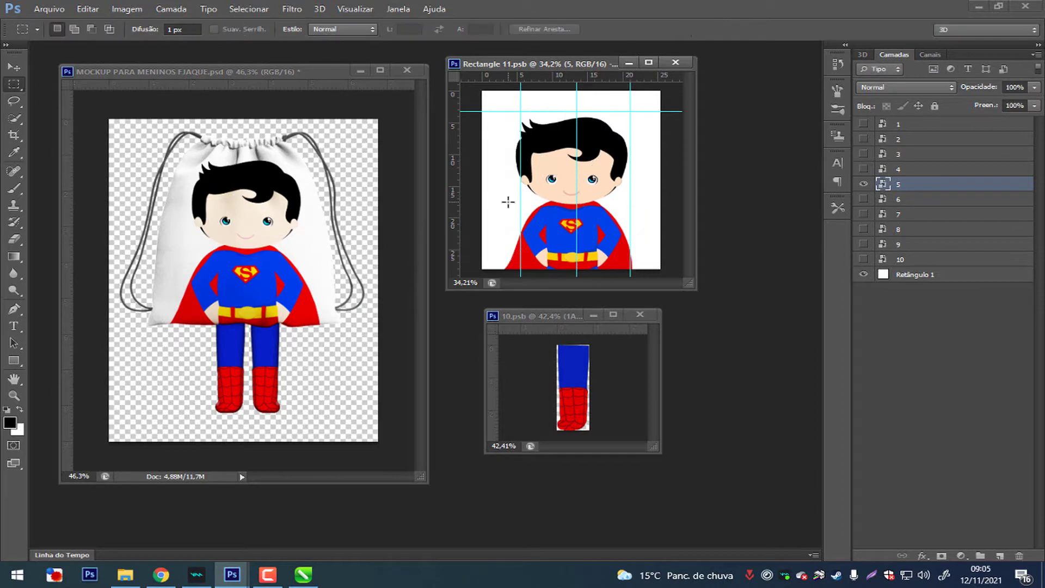
{"action": "key", "text": "ctrl+t"}
{"action": "key", "text": "Return"}
{"action": "key", "text": "ctrl+s"}
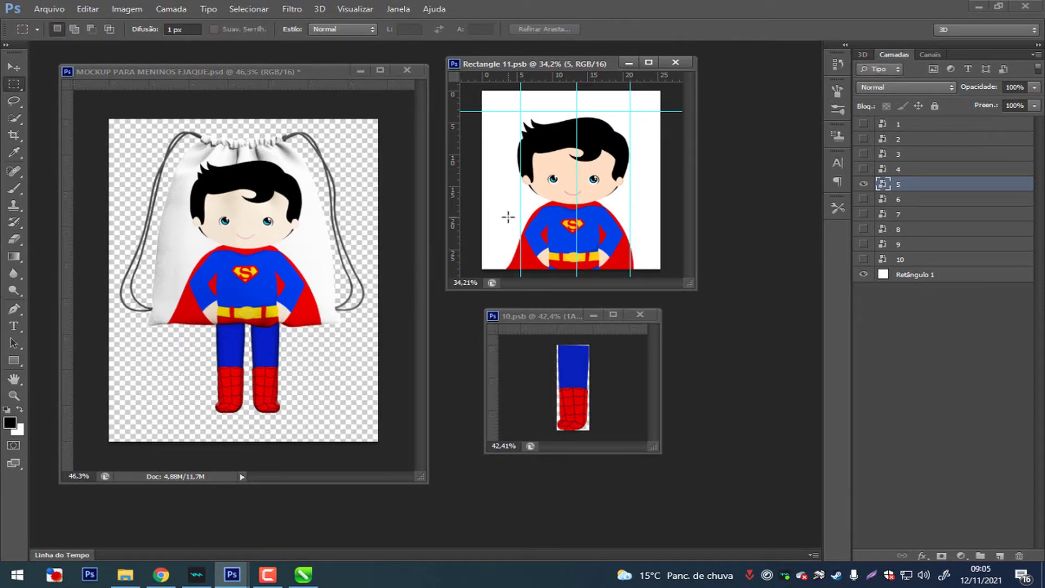
- Hide Superman and show Captain America (layer 7) on the bag
{"action": "left_click_drag", "start_coordinate": [863, 184], "coordinate": [863, 214]}
{"action": "left_click", "coordinate": [898, 199]}
{"action": "key", "text": "ctrl+s"}
{"action": "key", "text": "ctrl+s"}
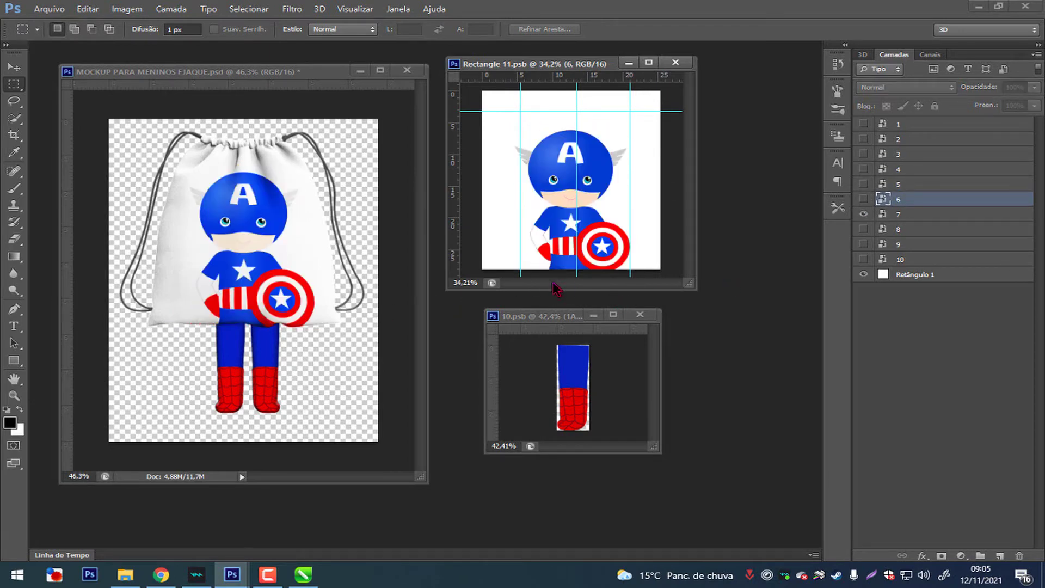
- Resize Captain America slightly from its top-left corner and save
{"action": "left_click", "coordinate": [898, 213]}
{"action": "key", "text": "ctrl+t"}
{"action": "left_click_drag", "start_coordinate": [511, 108], "coordinate": [511, 105]}
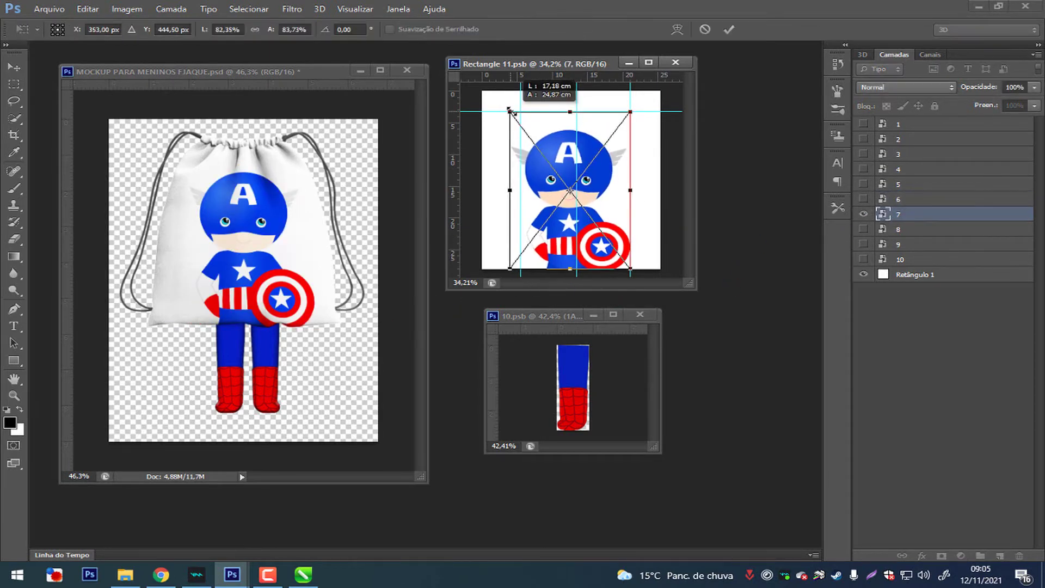
{"action": "key", "text": "Return"}
{"action": "key", "text": "ctrl+s"}
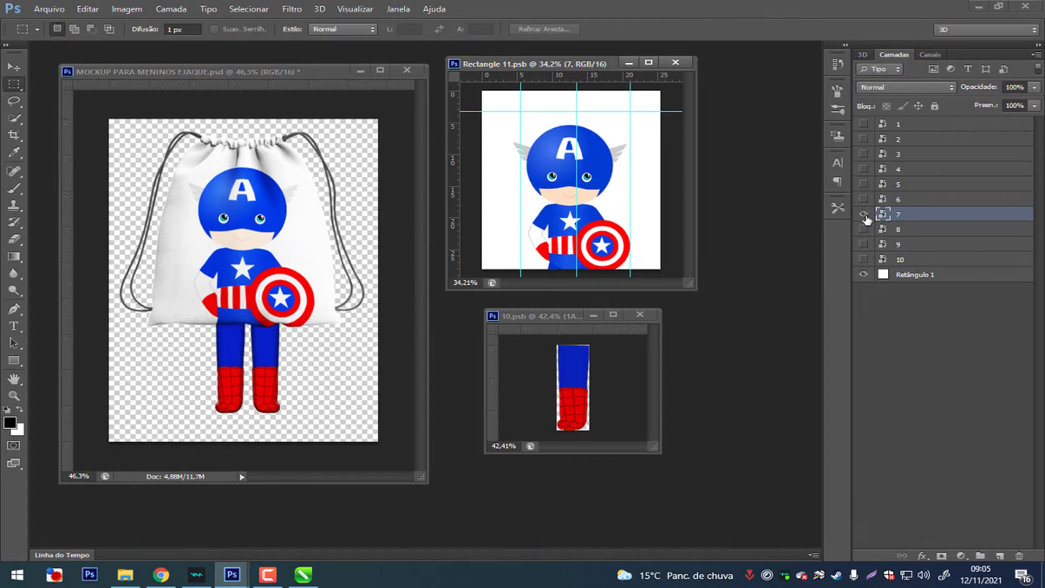
- Switch the bag to Flash (layer 8) and enlarge Flash slightly
{"action": "left_click", "coordinate": [864, 214]}
{"action": "left_click", "coordinate": [864, 229]}
{"action": "key", "text": "ctrl+s"}
{"action": "key", "text": "ctrl+t"}
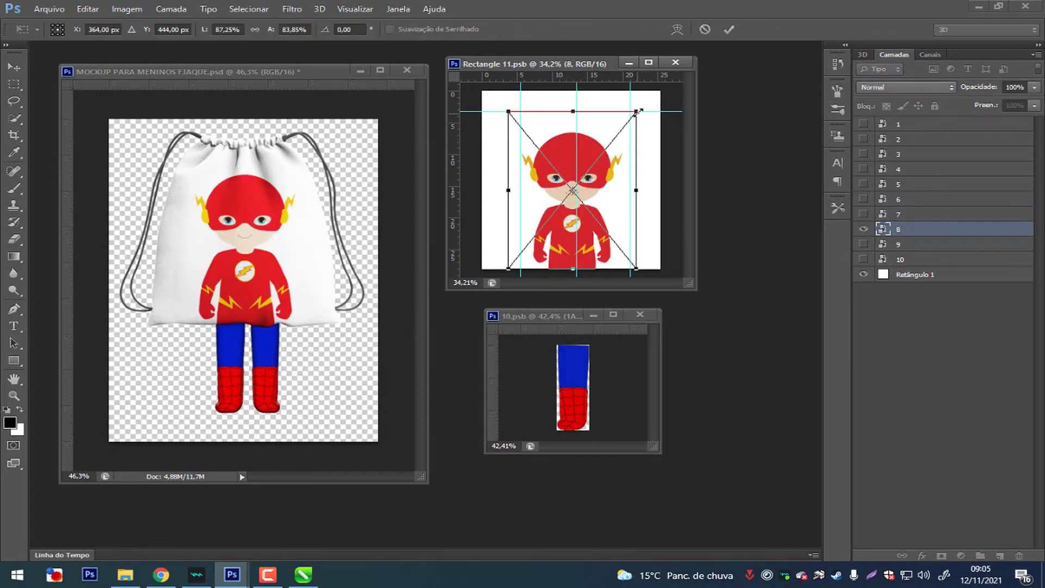
{"action": "key", "text": "Return"}
{"action": "key", "text": "ctrl+t"}
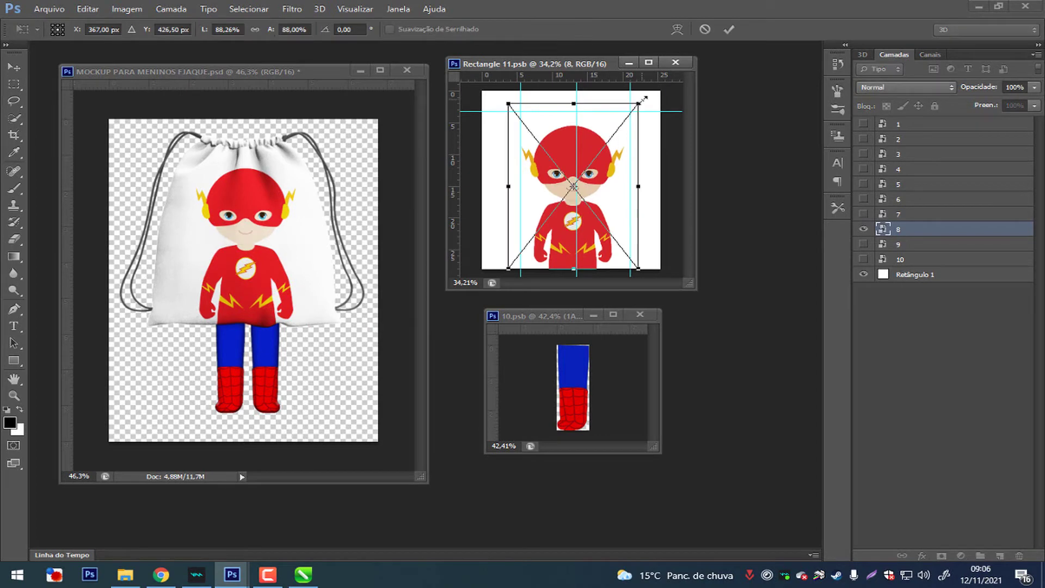
{"action": "left_click_drag", "start_coordinate": [642, 101], "coordinate": [647, 97]}
{"action": "key", "text": "Return"}
{"action": "key", "text": "ctrl+s"}
- Rescale Flash from its top-left corner down to about 94% and save
{"action": "key", "text": "ctrl+t"}
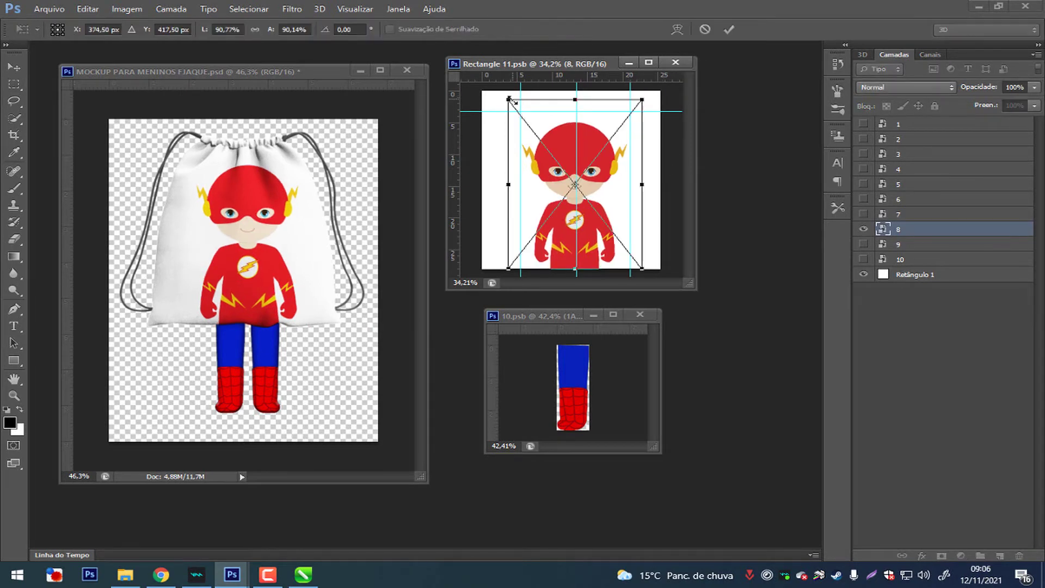
{"action": "left_click_drag", "start_coordinate": [508, 100], "coordinate": [516, 107]}
{"action": "key", "text": "Return"}
{"action": "key", "text": "ctrl+s"}
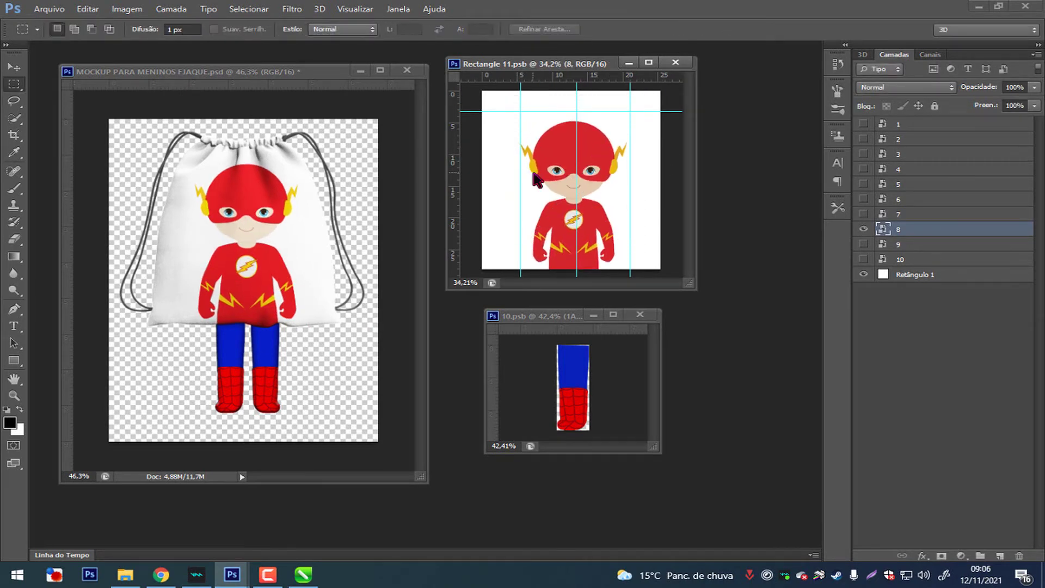
{"action": "key", "text": "ctrl+t"}
{"action": "right_click", "coordinate": [637, 91]}
{"action": "key", "text": "Escape"}
{"action": "left_click_drag", "start_coordinate": [653, 82], "coordinate": [645, 98]}
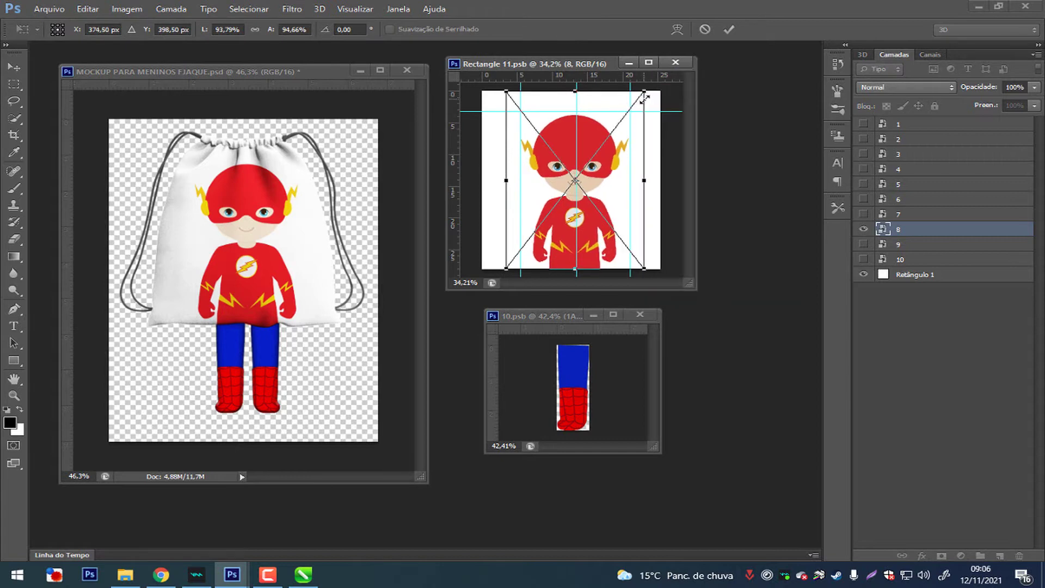
{"action": "key", "text": "Return"}
{"action": "key", "text": "ctrl+s"}
- Switch the bag to Green Lantern (layer 10) and resize it slightly by a corner
{"action": "key", "text": "m"}
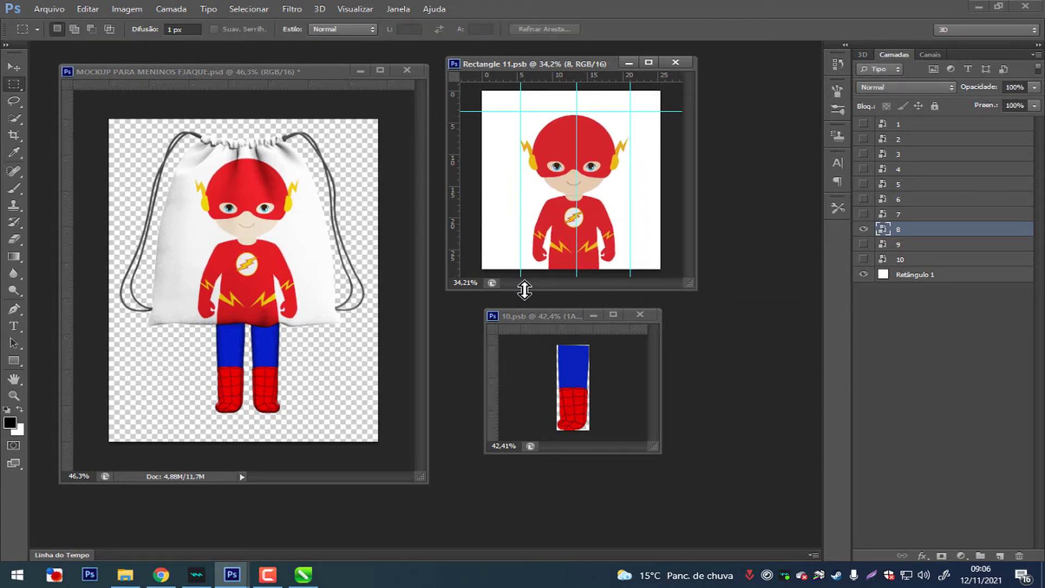
{"action": "left_click_drag", "start_coordinate": [864, 229], "coordinate": [863, 259]}
{"action": "key", "text": "ctrl+s"}
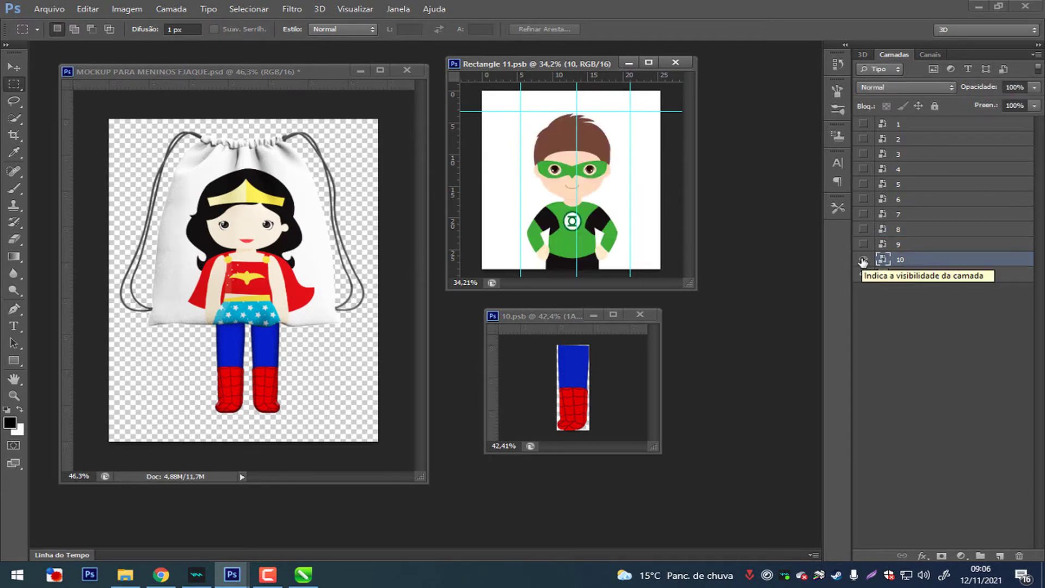
{"action": "key", "text": "ctrl+t"}
{"action": "left_click_drag", "start_coordinate": [644, 91], "coordinate": [645, 90]}
{"action": "key", "text": "Return"}
{"action": "key", "text": "ctrl+s"}
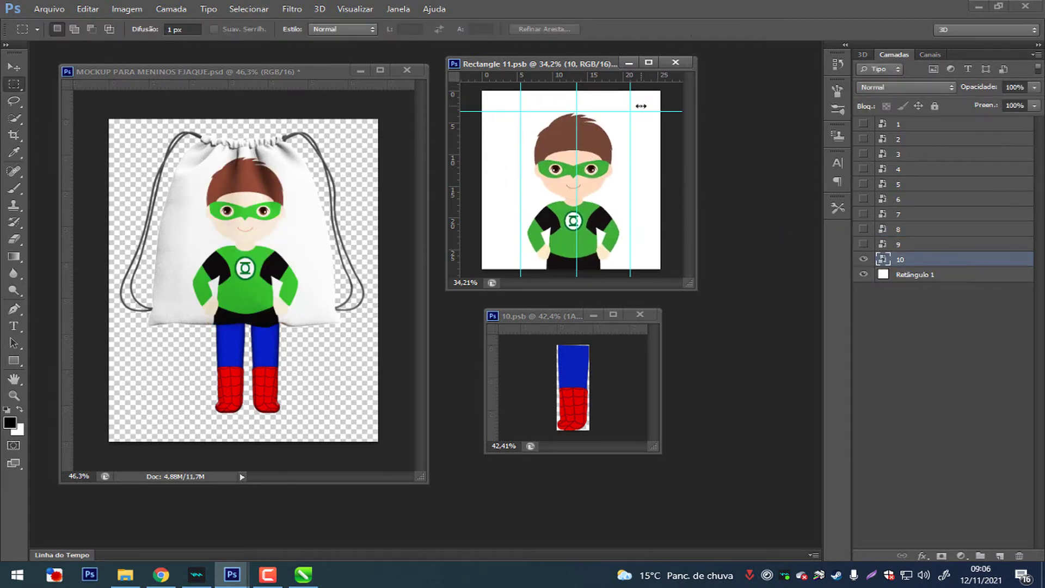
- Hide Green Lantern, show Spider-Man (layer 1) and save the character file
{"action": "left_click", "coordinate": [863, 259]}
{"action": "left_click", "coordinate": [863, 124]}
{"action": "key", "text": "ctrl+s"}
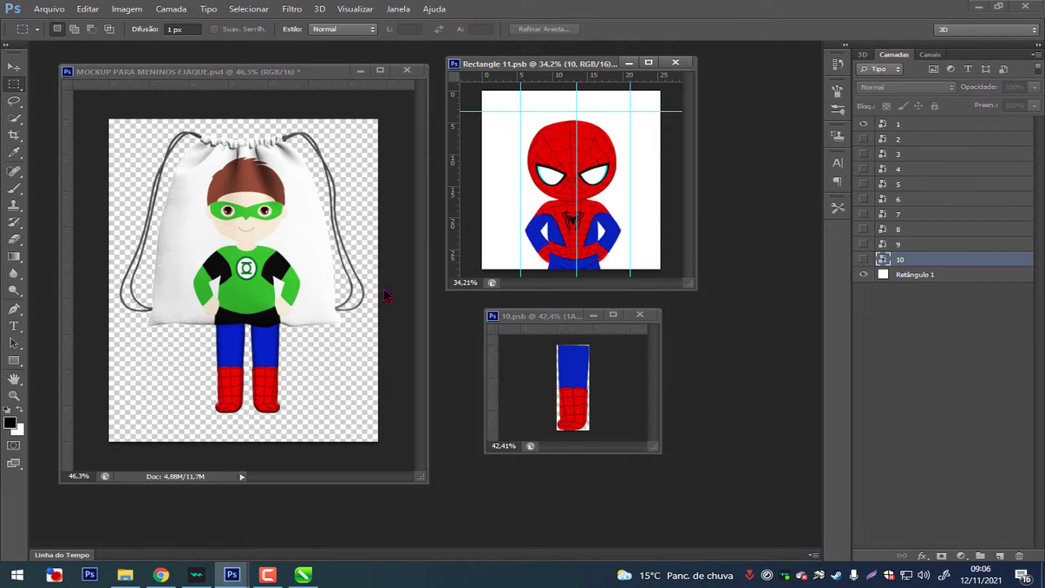
- Save the mockup for web as PNG-24 into Desktop > super heroi
{"action": "left_click", "coordinate": [310, 286]}
{"action": "key", "text": "ctrl+alt+shift+s"}
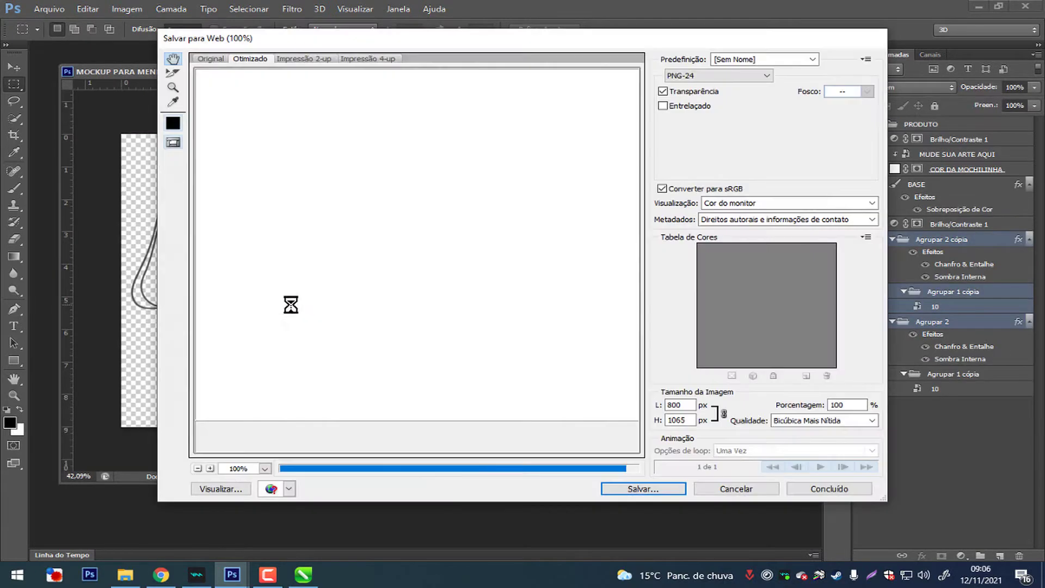
{"action": "left_click", "coordinate": [664, 490]}
{"action": "left_click", "coordinate": [48, 117]}
{"action": "double_click", "coordinate": [211, 99]}
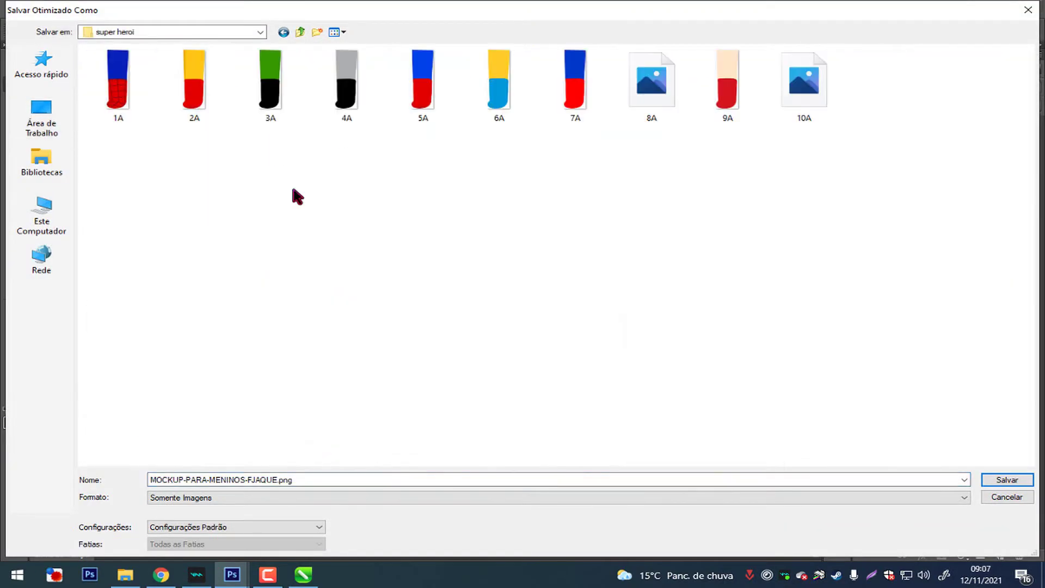
{"action": "key", "text": "Return"}
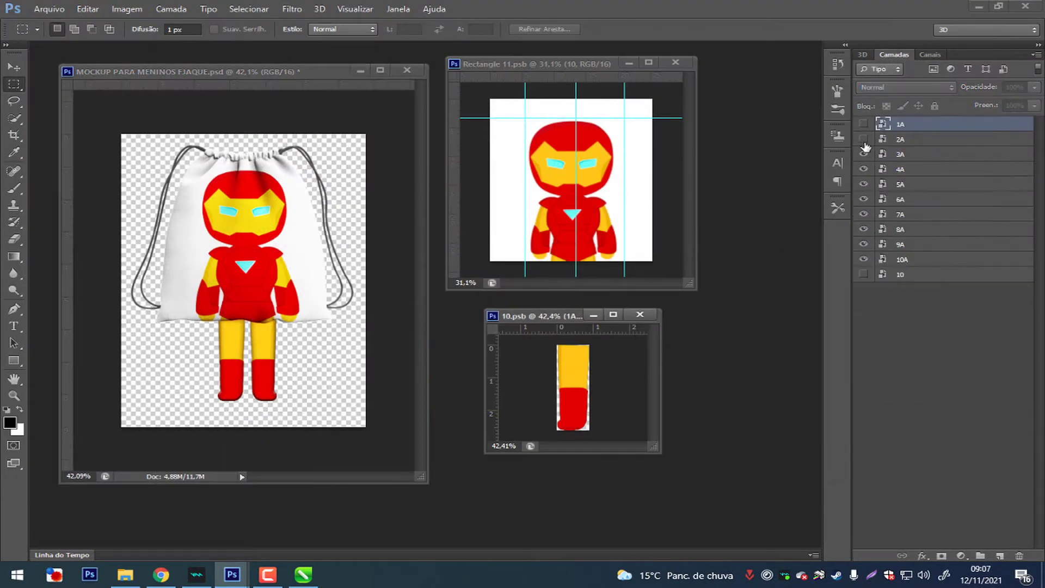
- Switch the hero artwork to Robin and export the mockup as a PNG-24 file
{"action": "left_click", "coordinate": [863, 139]}
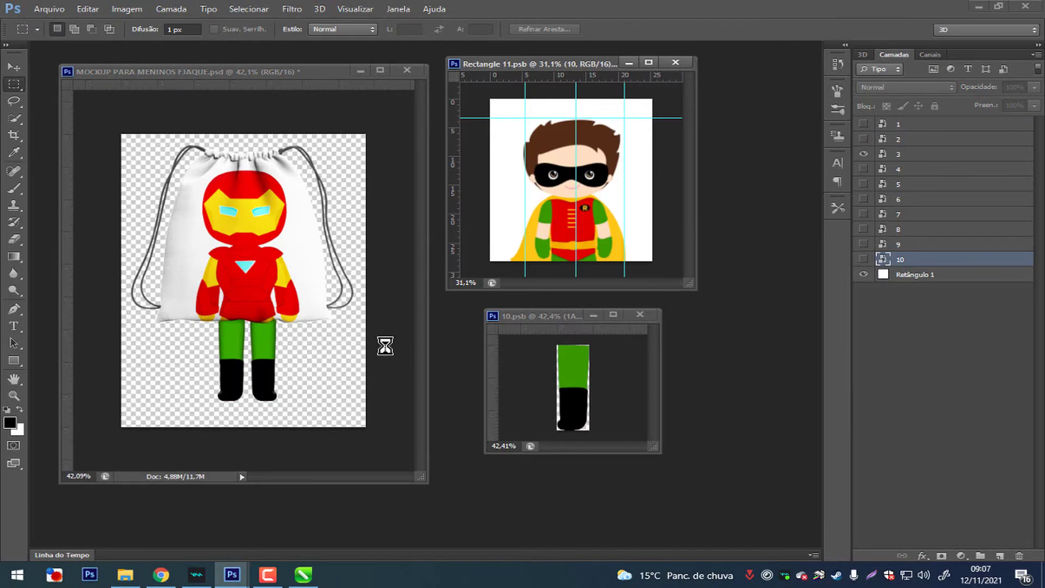
{"action": "key", "text": "ctrl+s"}
{"action": "left_click", "coordinate": [325, 331]}
{"action": "key", "text": "ctrl+alt+shift+s"}
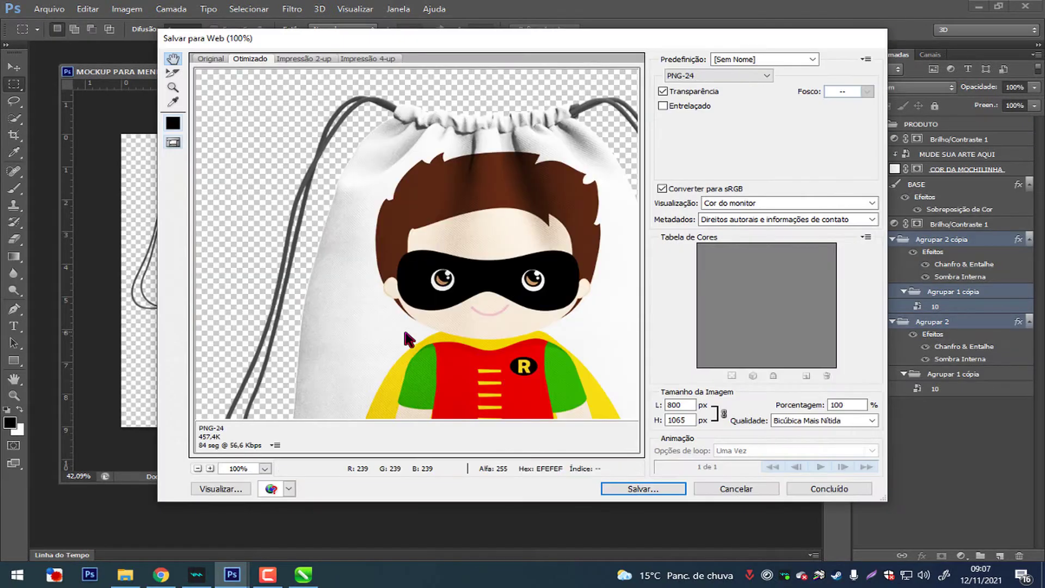
{"action": "left_click", "coordinate": [642, 489]}
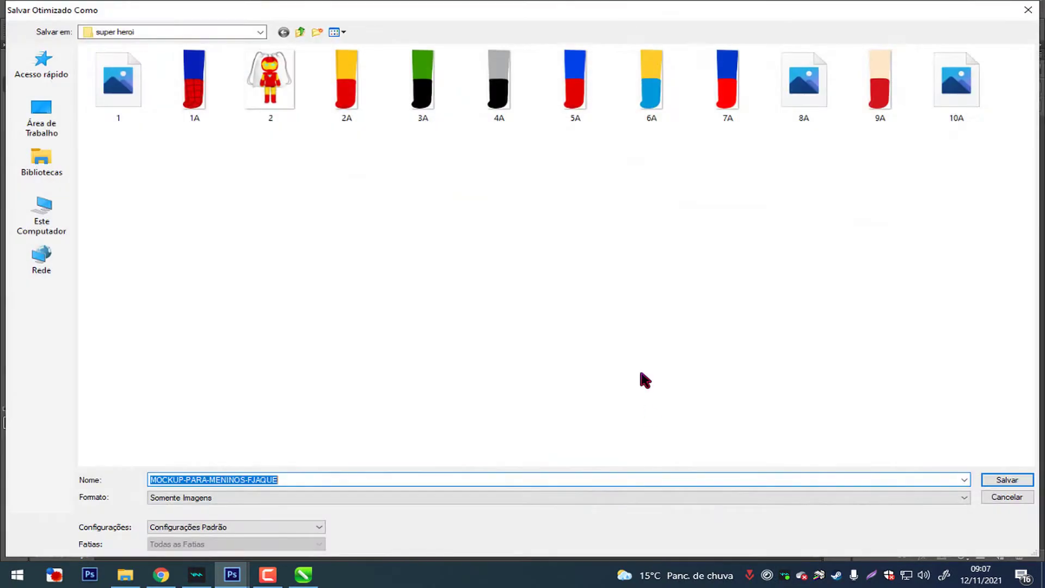
{"action": "key", "text": "Return"}
- Change the legs from green to grey, switch the hero to Batman, and save the artwork
{"action": "left_click", "coordinate": [655, 348]}
{"action": "left_click", "coordinate": [863, 154]}
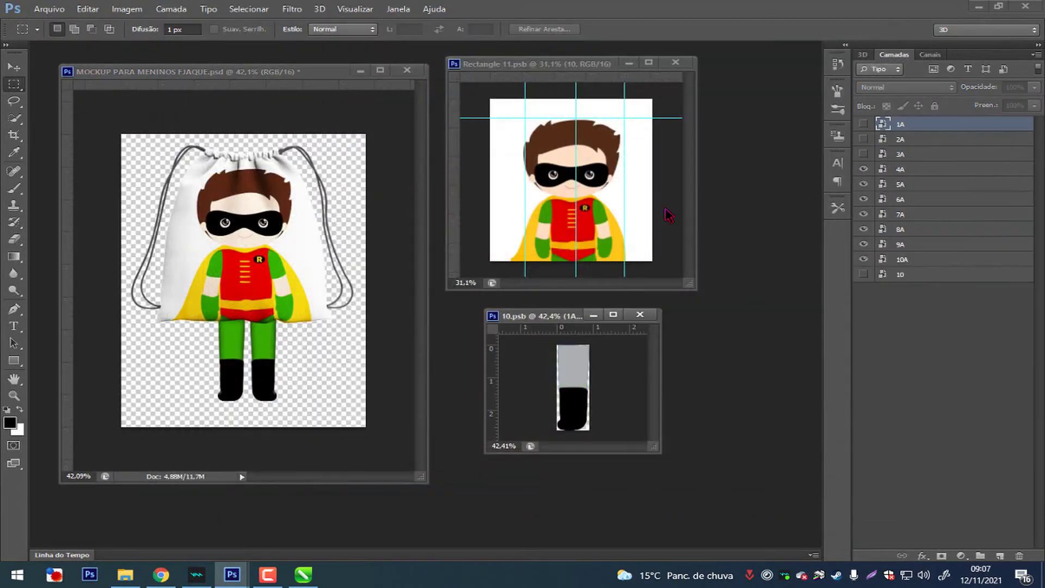
{"action": "key", "text": "ctrl+s"}
{"action": "left_click", "coordinate": [667, 219]}
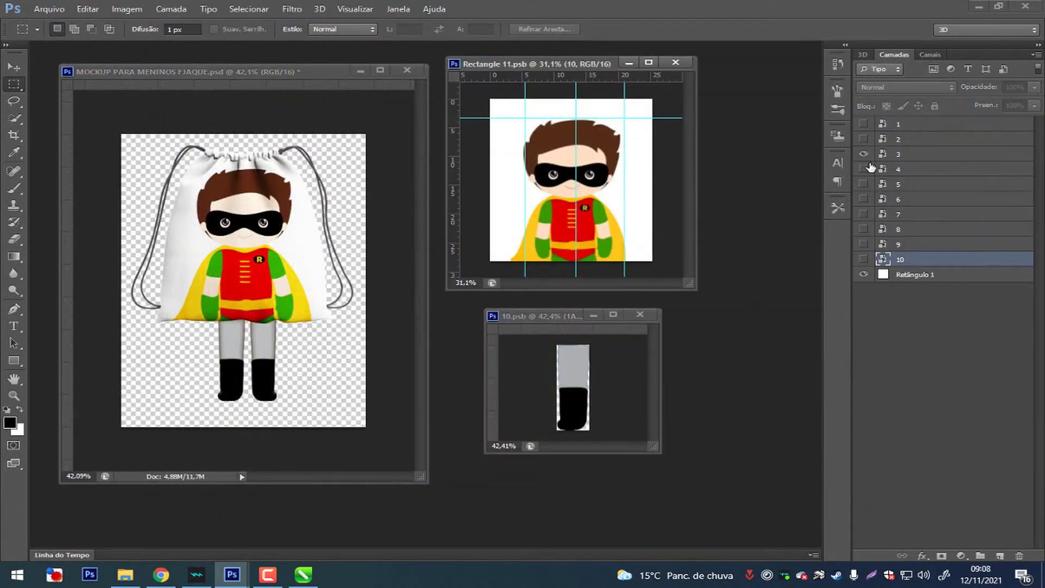
{"action": "key", "text": "ctrl+s"}
- Export the Batman mockup PNG, renaming the misnamed Robin file to 3
{"action": "left_click", "coordinate": [385, 368]}
{"action": "key", "text": "ctrl+alt+shift+s"}
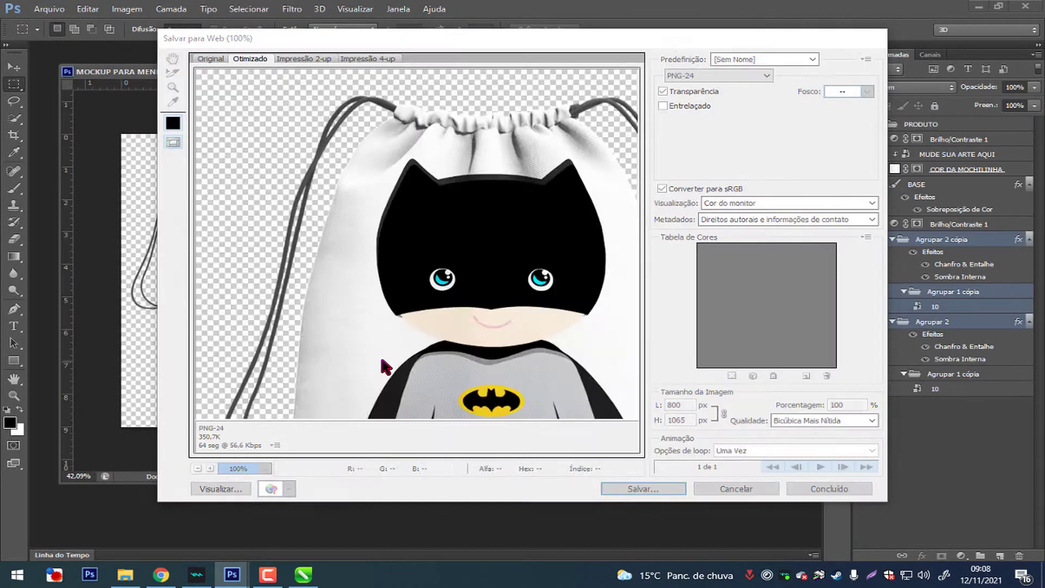
{"action": "key", "text": "Return"}
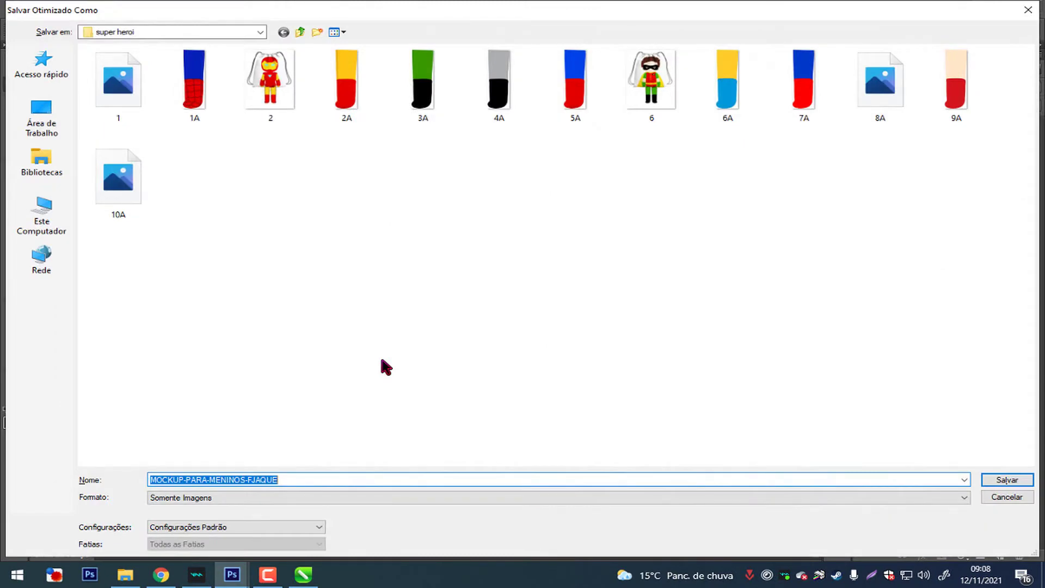
{"action": "left_click", "coordinate": [661, 93]}
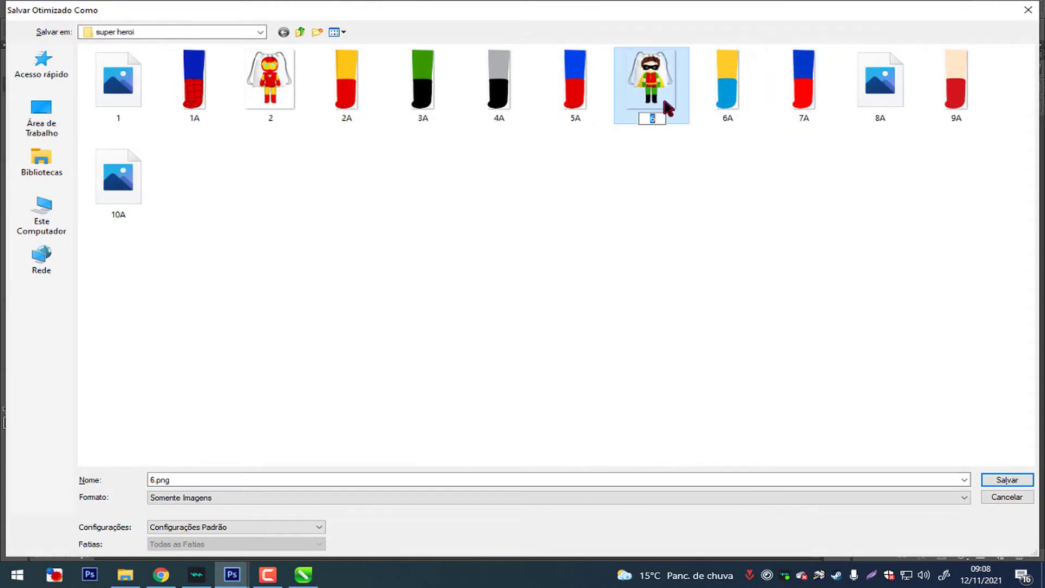
{"action": "type", "text": "3"}
{"action": "key", "text": "Return"}
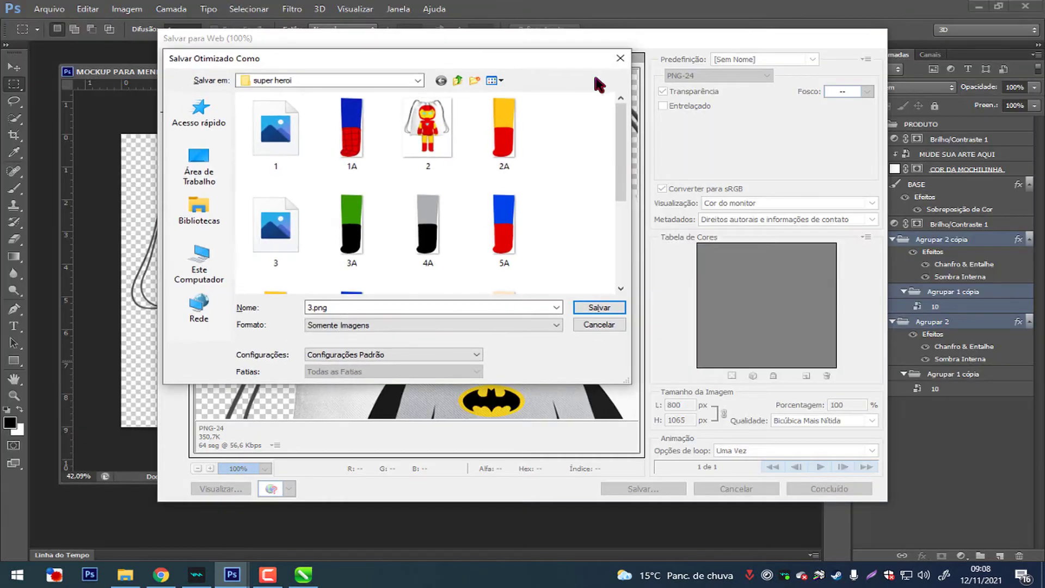
{"action": "left_click", "coordinate": [432, 306]}
{"action": "key", "text": "Return"}
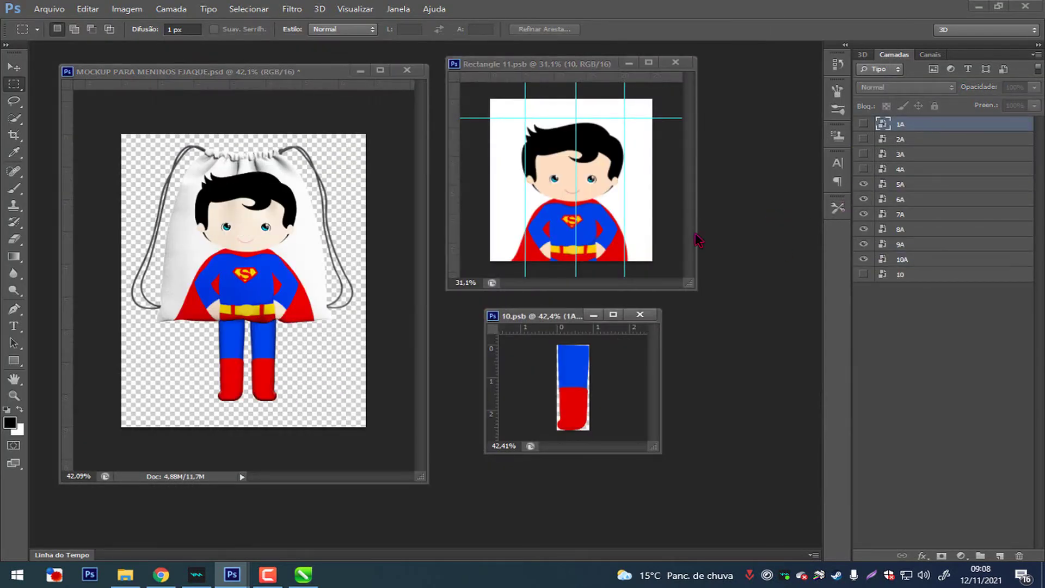
- Export the Superman, Wolverine and Captain America mockup PNGs, naming the last one 3
{"action": "key", "text": "ctrl+shift+alt+s"}
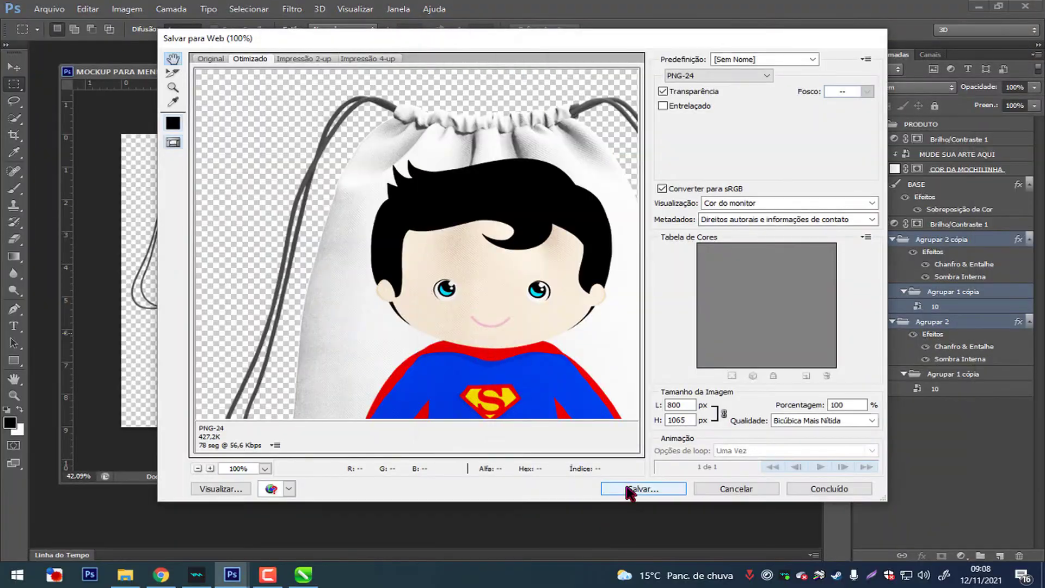
{"action": "left_click", "coordinate": [628, 489]}
{"action": "key", "text": "Return"}
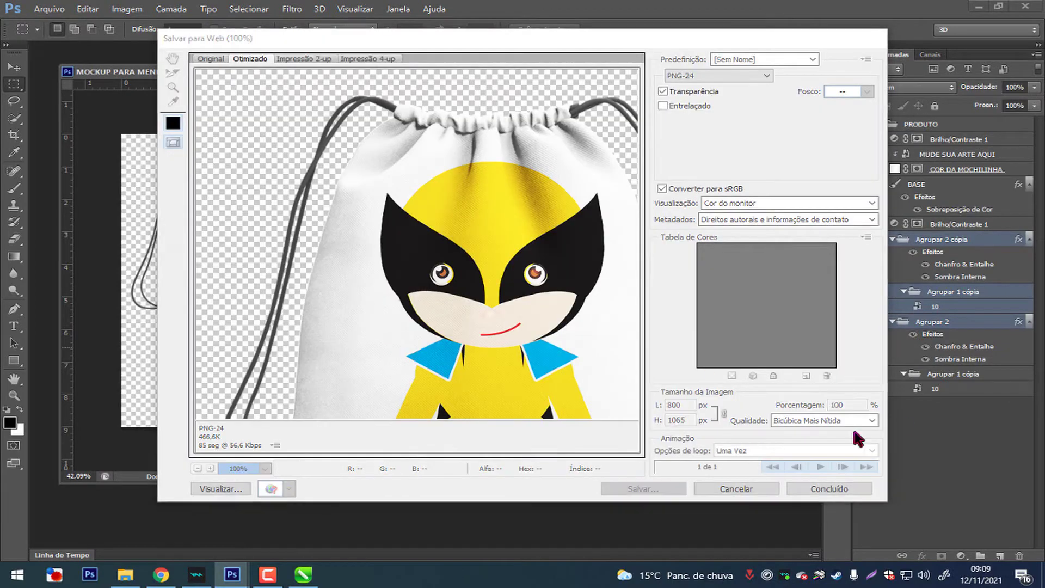
{"action": "key", "text": "Return"}
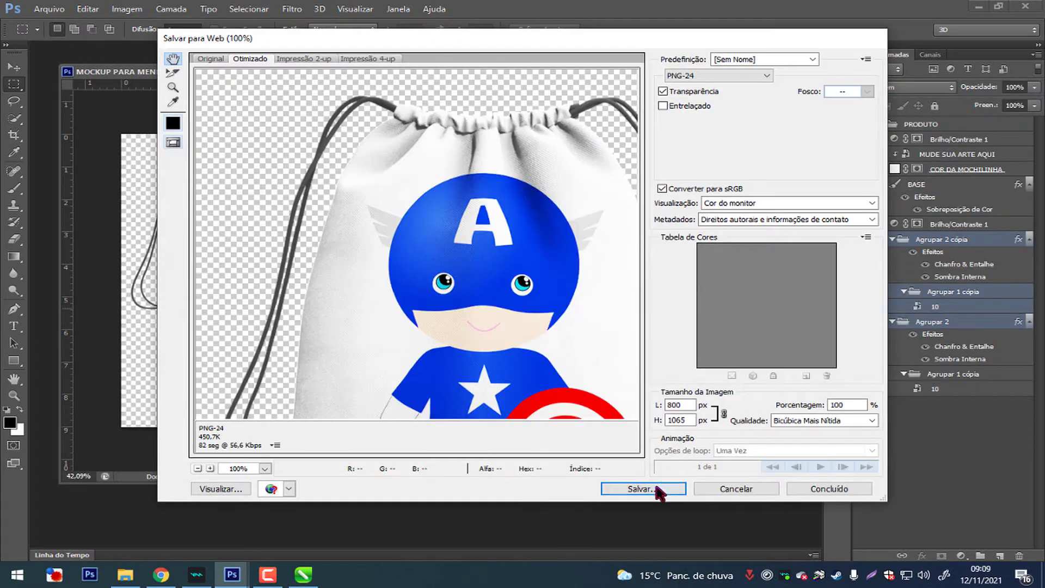
{"action": "left_click", "coordinate": [658, 488]}
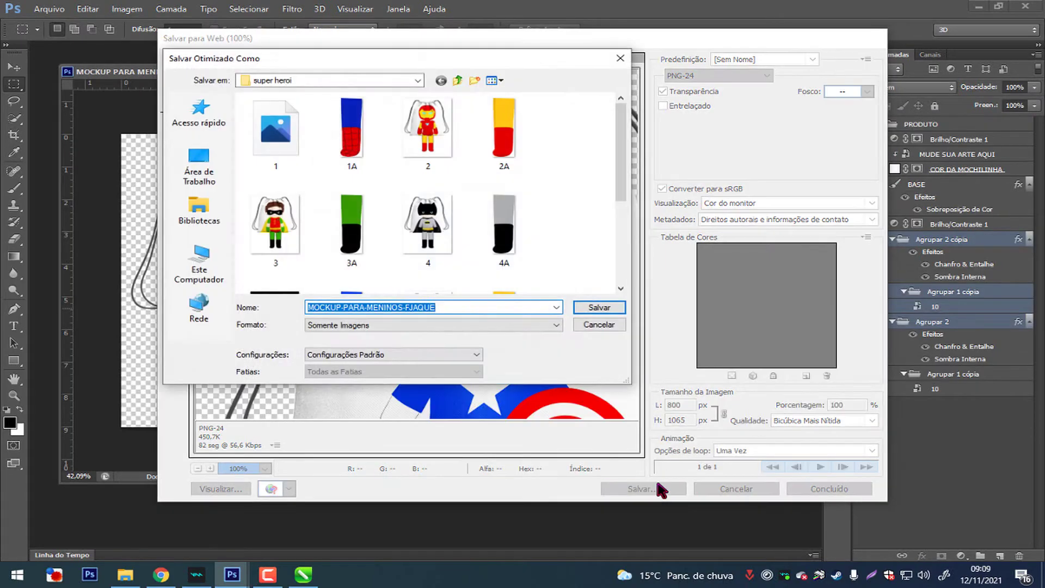
{"action": "type", "text": "3"}
{"action": "key", "text": "Return"}
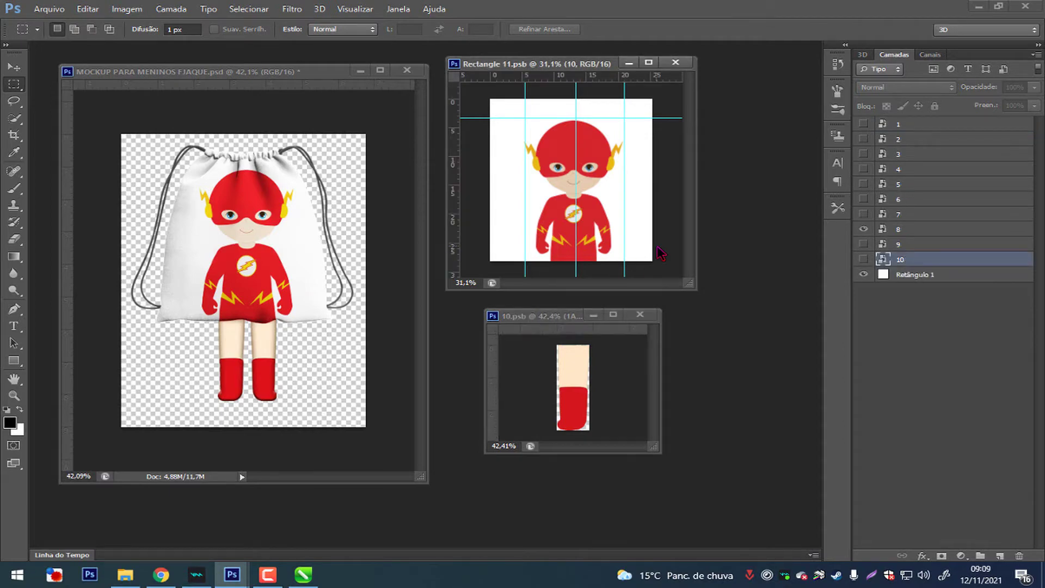
- Check the superhero layout in CorelDRAW, then export the Flash mockup PNG named 5
{"action": "left_click", "coordinate": [303, 574]}
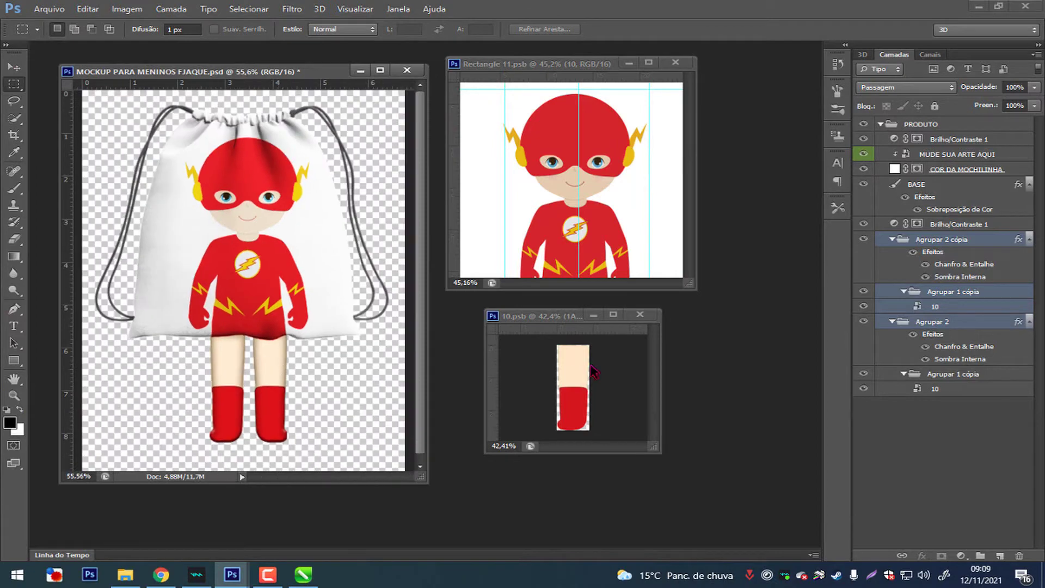
{"action": "left_click", "coordinate": [396, 317]}
{"action": "scroll", "coordinate": [396, 317], "scroll_direction": "down", "scroll_amount": 1}
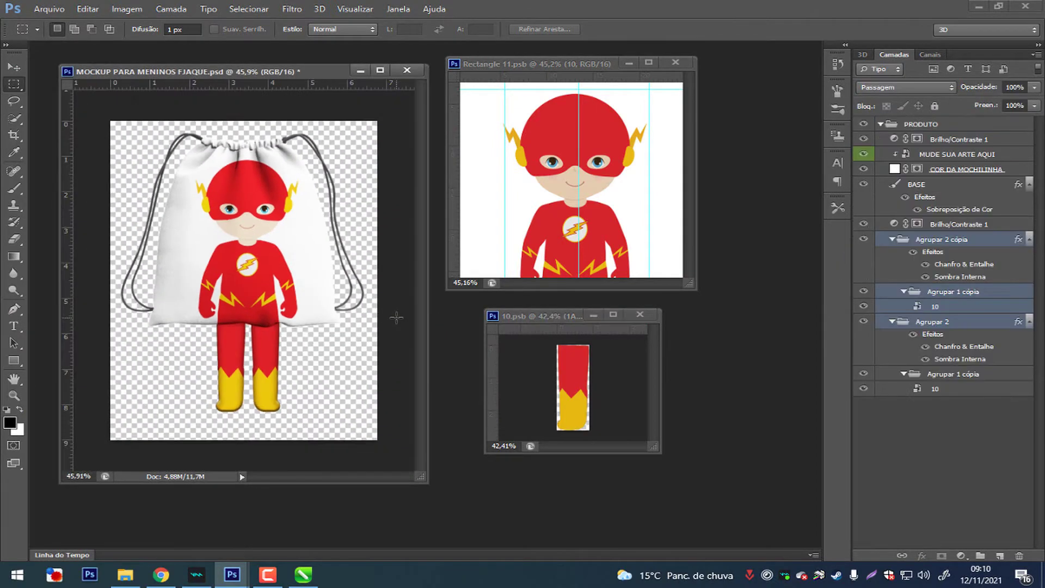
{"action": "key", "text": "ctrl+alt+shift+s"}
{"action": "key", "text": "Return"}
{"action": "type", "text": "5.png"}
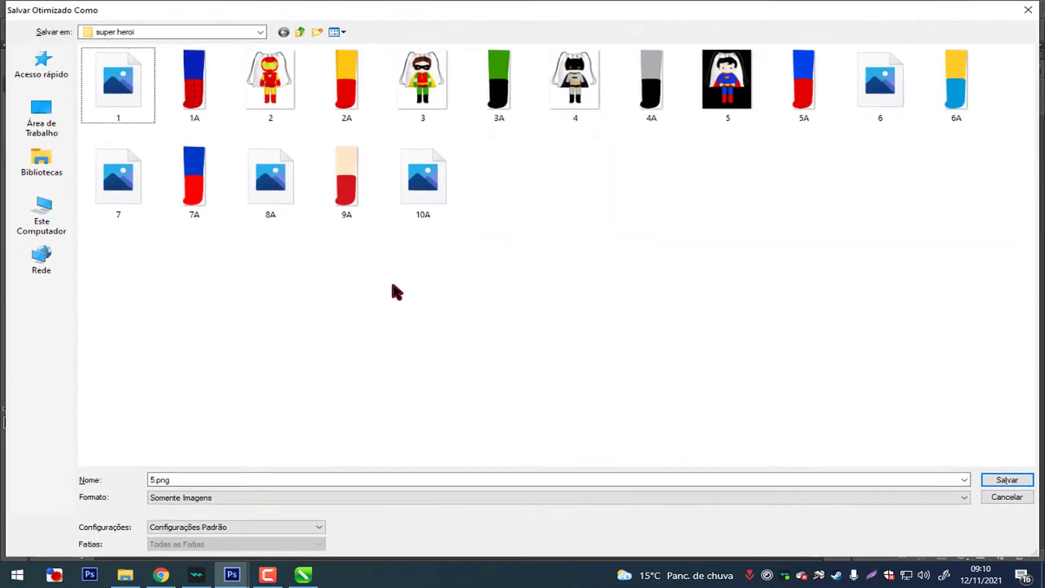
{"action": "left_click", "coordinate": [513, 238]}
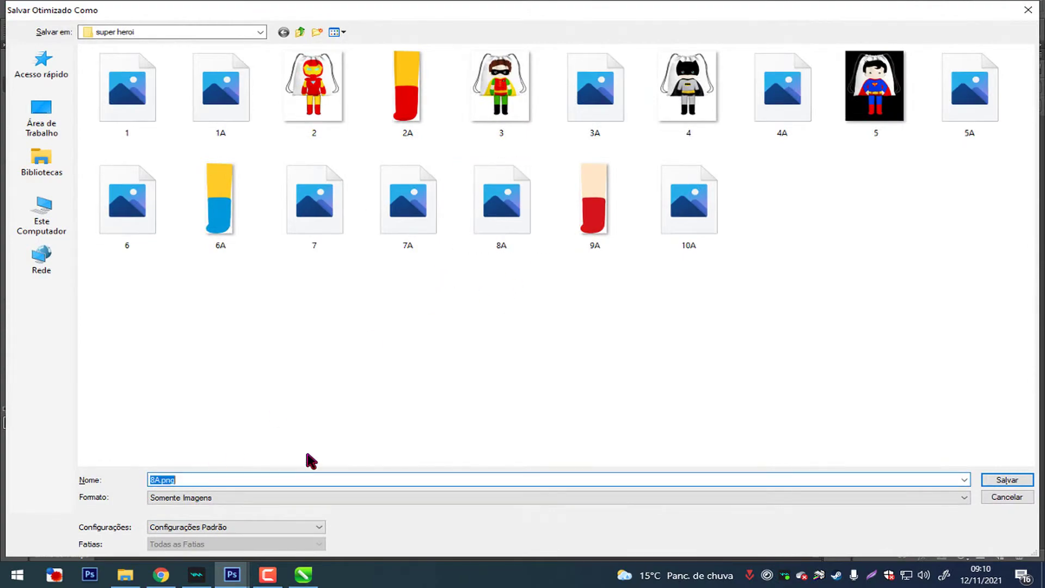
{"action": "key", "text": "Return"}
- Export the Wonder Woman and Green Lantern mockup PNGs and close the artwork documents
{"action": "left_click", "coordinate": [863, 229]}
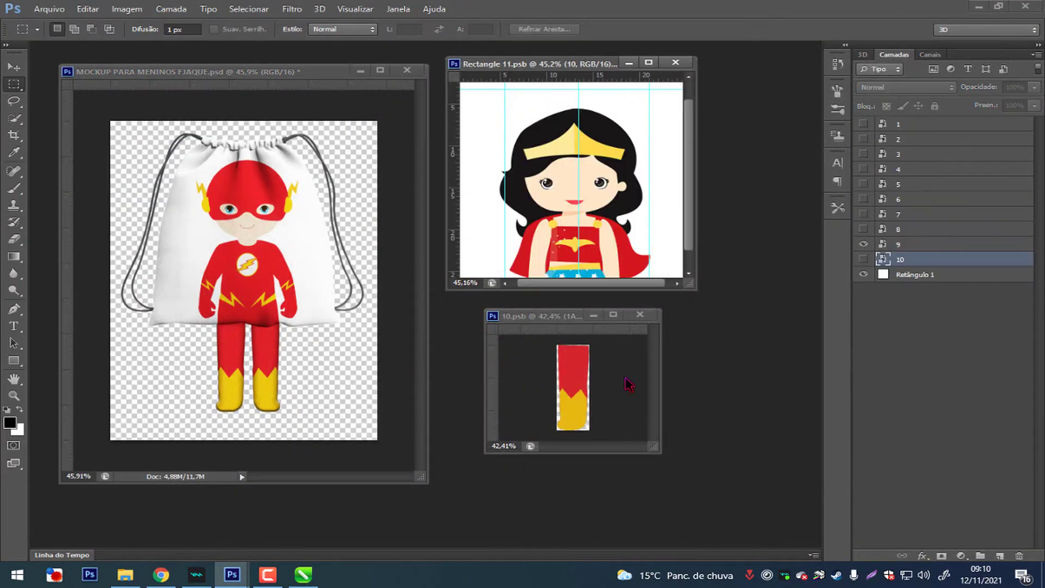
{"action": "key", "text": "ctrl+alt+shift+s"}
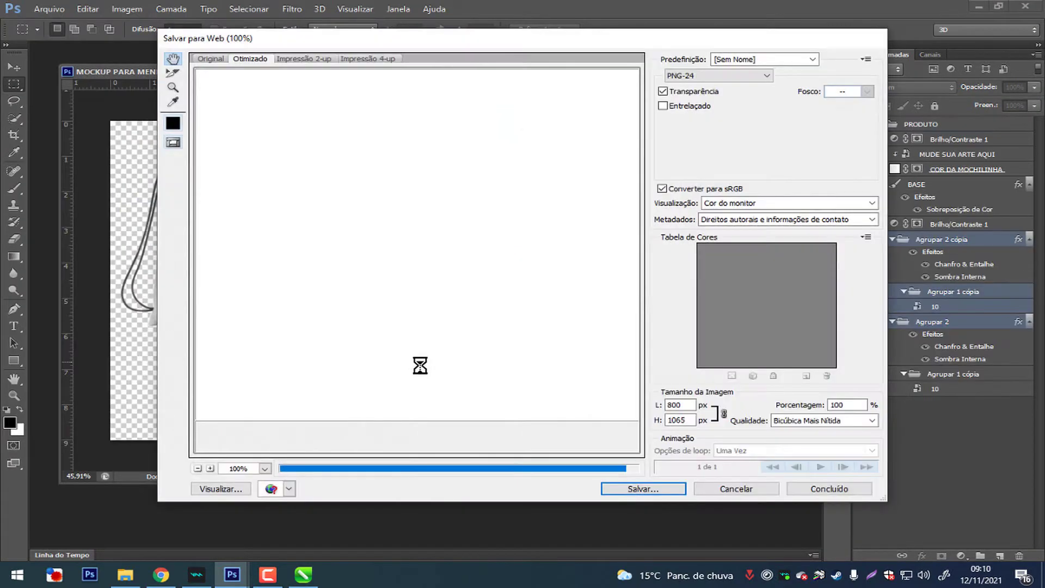
{"action": "key", "text": "Return"}
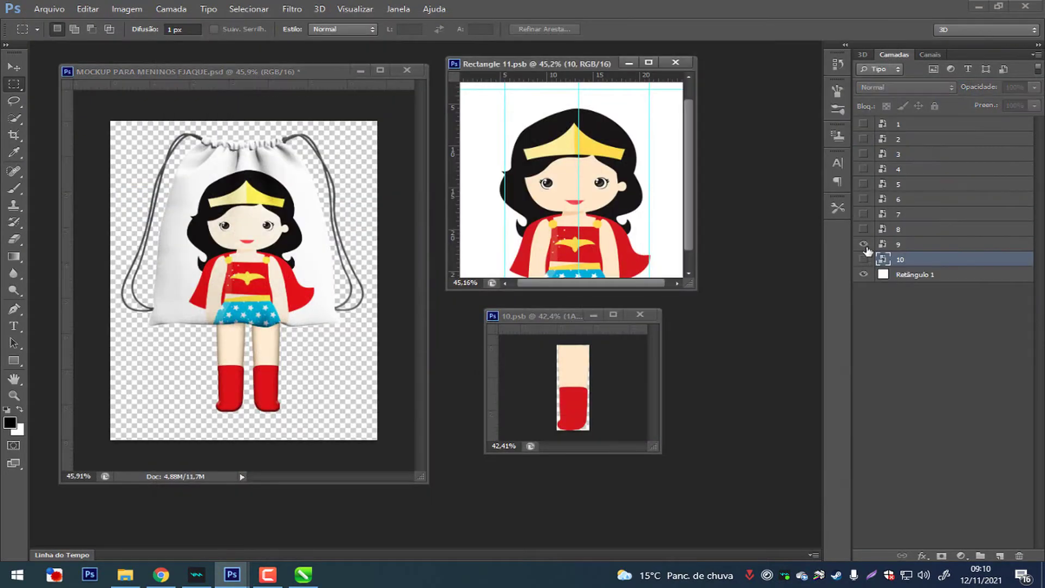
{"action": "left_click", "coordinate": [862, 244]}
{"action": "left_click", "coordinate": [863, 259]}
{"action": "key", "text": "ctrl+alt+shift+s"}
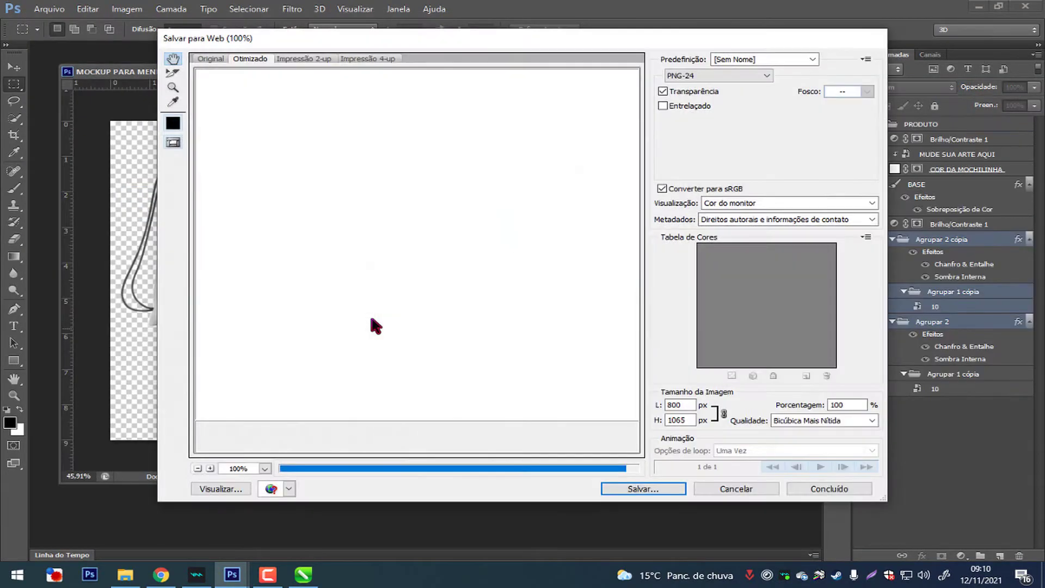
{"action": "key", "text": "Return"}
{"action": "key", "text": "Return"}
{"action": "left_click", "coordinate": [648, 315]}
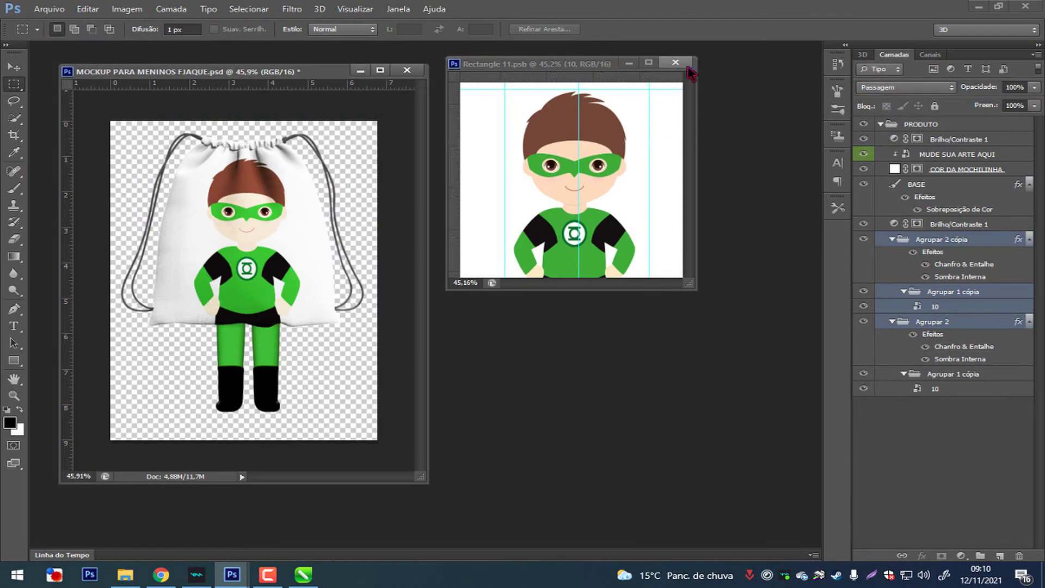
{"action": "left_click", "coordinate": [675, 62]}
- Save the mockup as a layered PSD named 'MOCKUP MENINOS' and close it
{"action": "left_click", "coordinate": [49, 9]}
{"action": "left_click", "coordinate": [55, 163]}
{"action": "type", "text": "MOCK"}
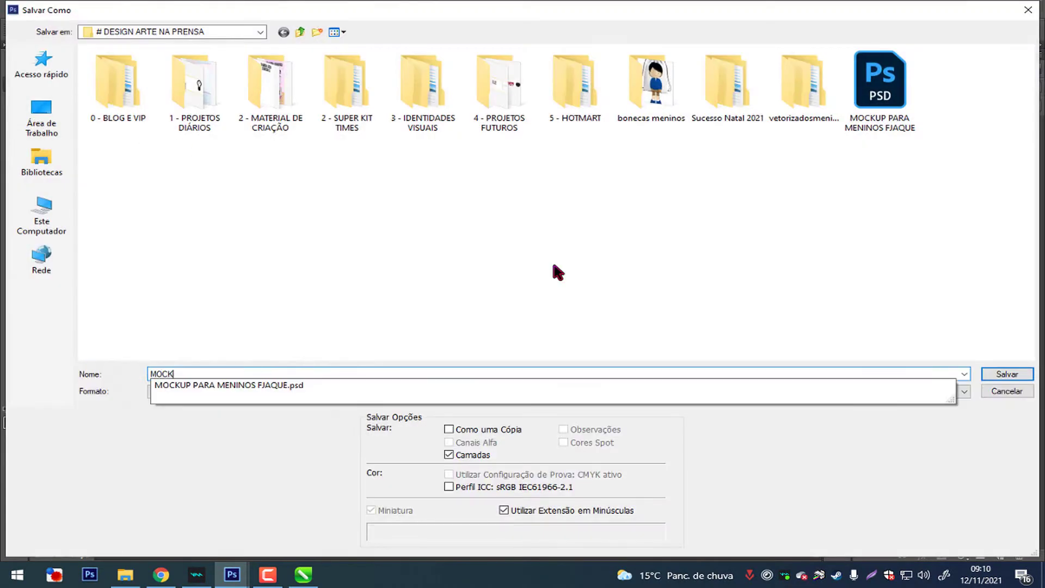
{"action": "type", "text": "UP MENINOS HEROIS JOHN N ALTERAR"}
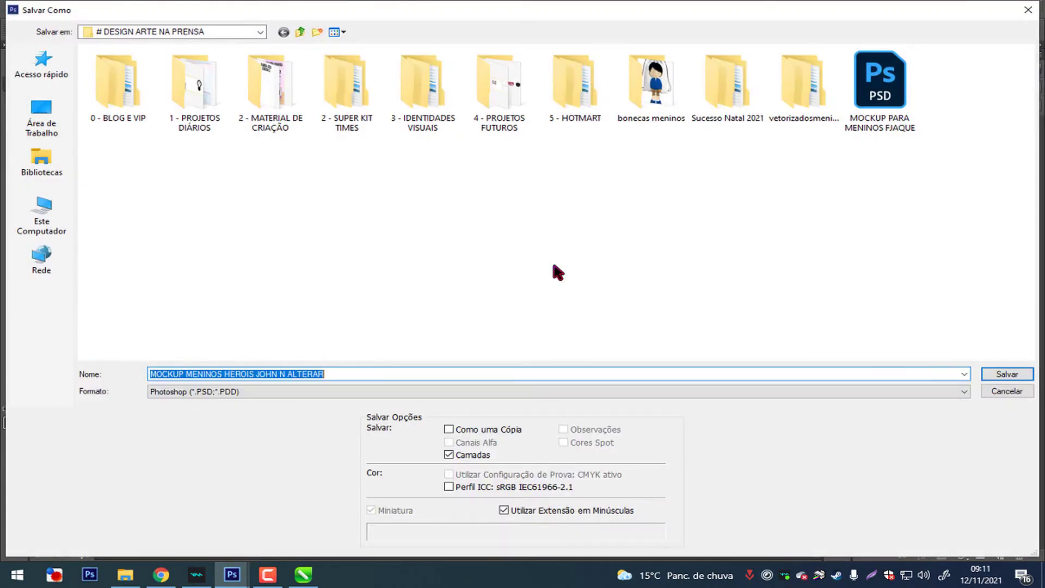
{"action": "key", "text": "Return"}
{"action": "left_click", "coordinate": [689, 144]}
{"action": "left_click", "coordinate": [416, 72]}
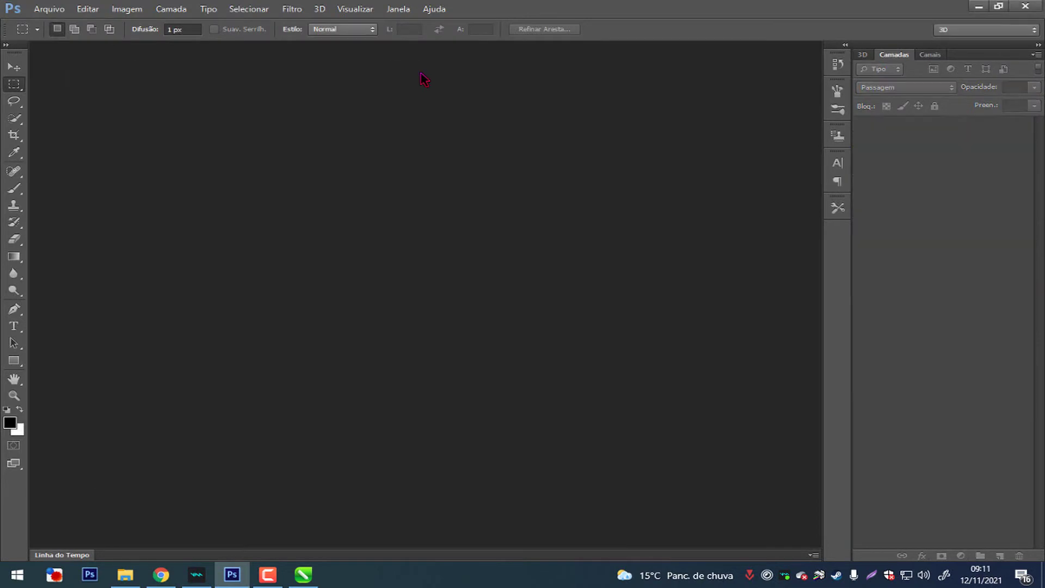
- Create a blank new document and open the estampas herois folder to place art
{"action": "left_click", "coordinate": [49, 9]}
{"action": "left_click", "coordinate": [612, 108]}
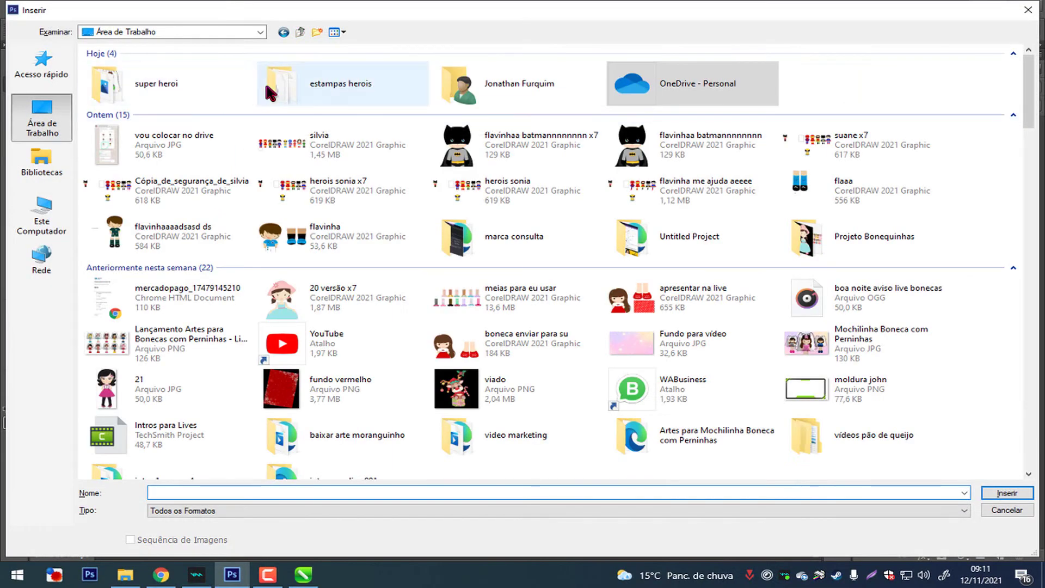
{"action": "double_click", "coordinate": [285, 89]}
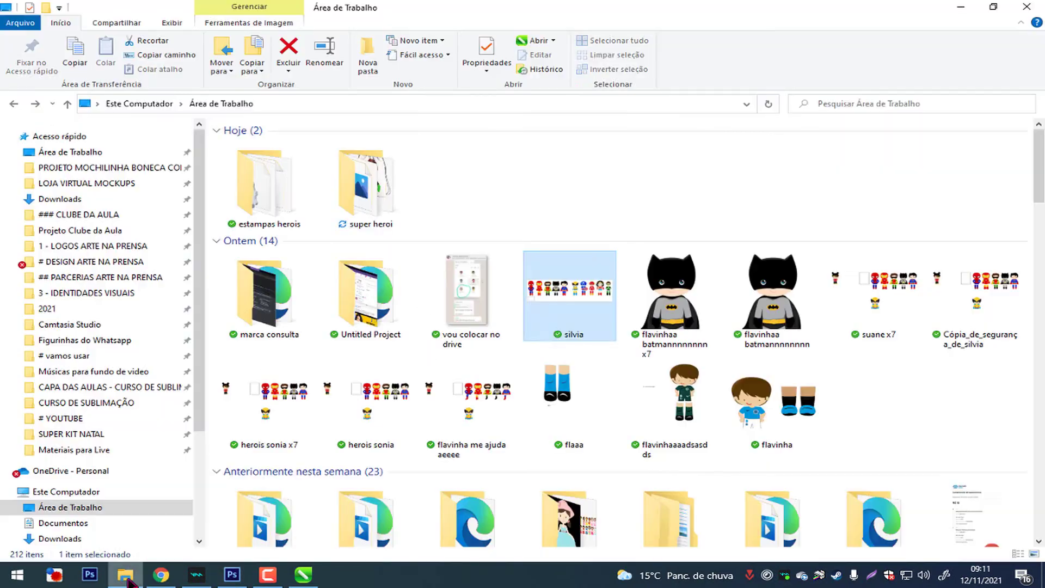
- Create a new Mockup folder inside super heroi
{"action": "right_click", "coordinate": [472, 391]}
{"action": "left_click", "coordinate": [707, 366]}
{"action": "type", "text": "mOK"}
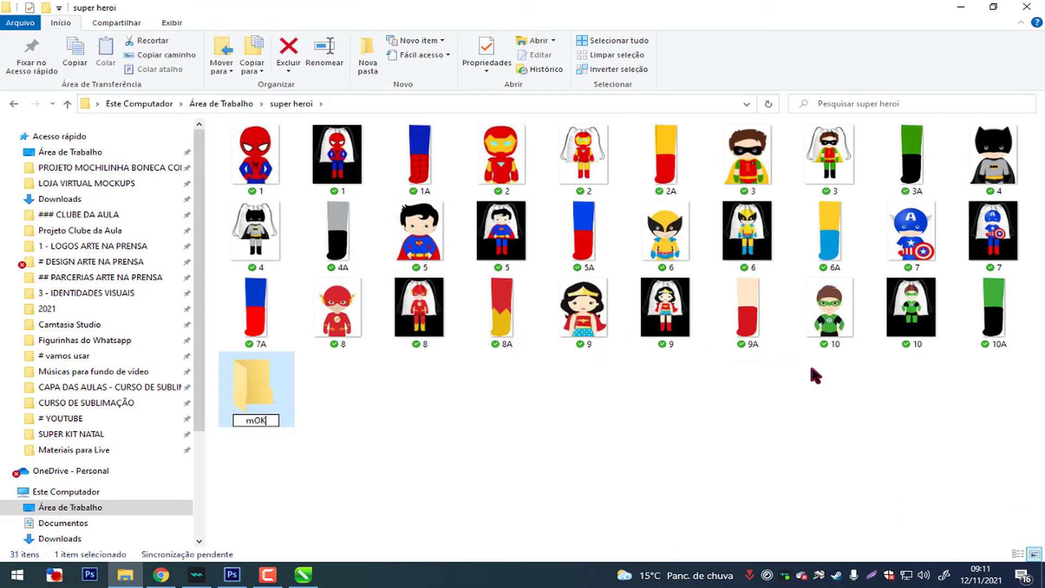
- Move the ten bag mockup images into the Mockup folder and group the files by type
{"action": "left_click", "coordinate": [337, 155]}
{"action": "left_click", "coordinate": [583, 155], "text": "ctrl"}
{"action": "left_click", "coordinate": [829, 155], "text": "ctrl"}
{"action": "left_click", "coordinate": [980, 170], "text": "ctrl"}
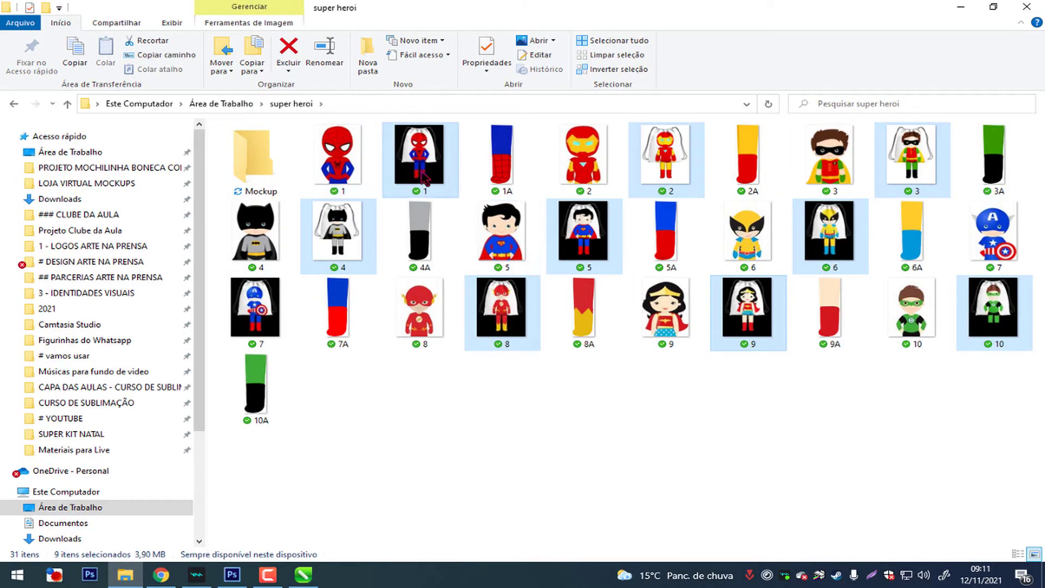
{"action": "left_click_drag", "start_coordinate": [424, 177], "coordinate": [253, 157]}
{"action": "left_click_drag", "start_coordinate": [584, 234], "coordinate": [253, 163]}
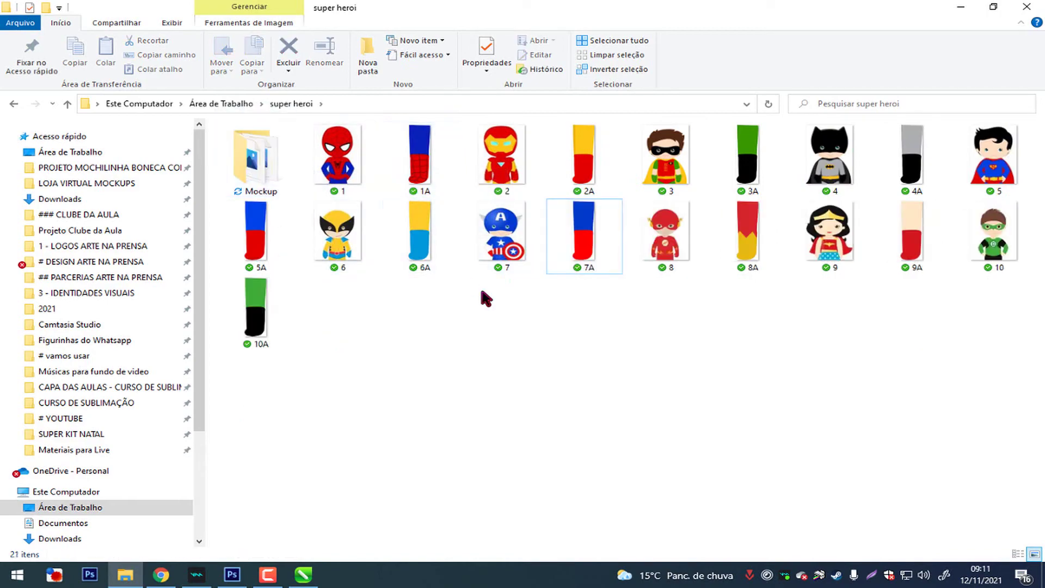
{"action": "right_click", "coordinate": [492, 295]}
{"action": "left_click", "coordinate": [729, 374]}
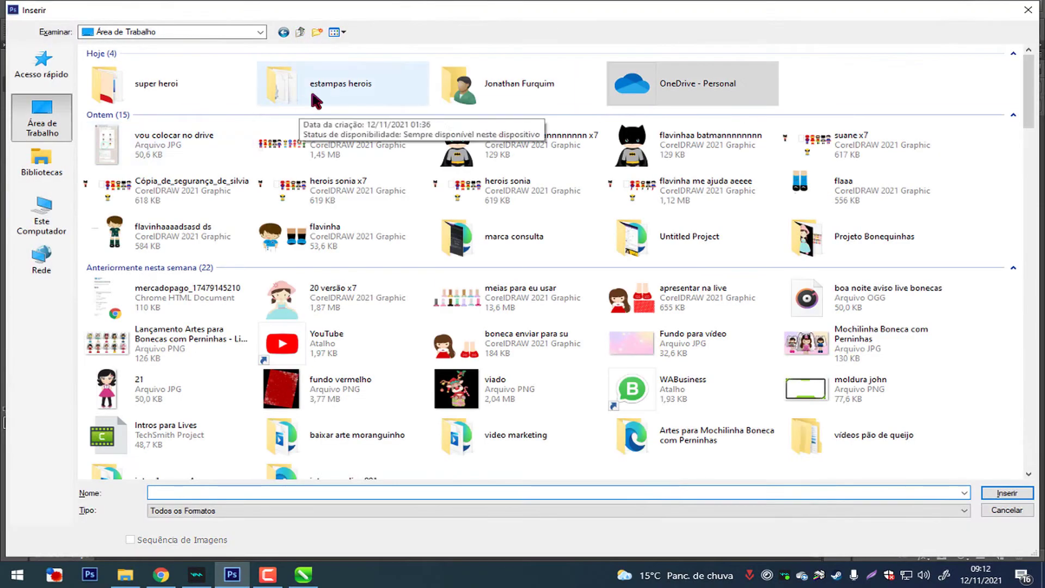
- Browse to super heroi > Mockup and place the bag images as layers, starting with Flash
{"action": "double_click", "coordinate": [315, 101]}
{"action": "key", "text": "BackSpace"}
{"action": "double_click", "coordinate": [163, 84]}
{"action": "double_click", "coordinate": [117, 95]}
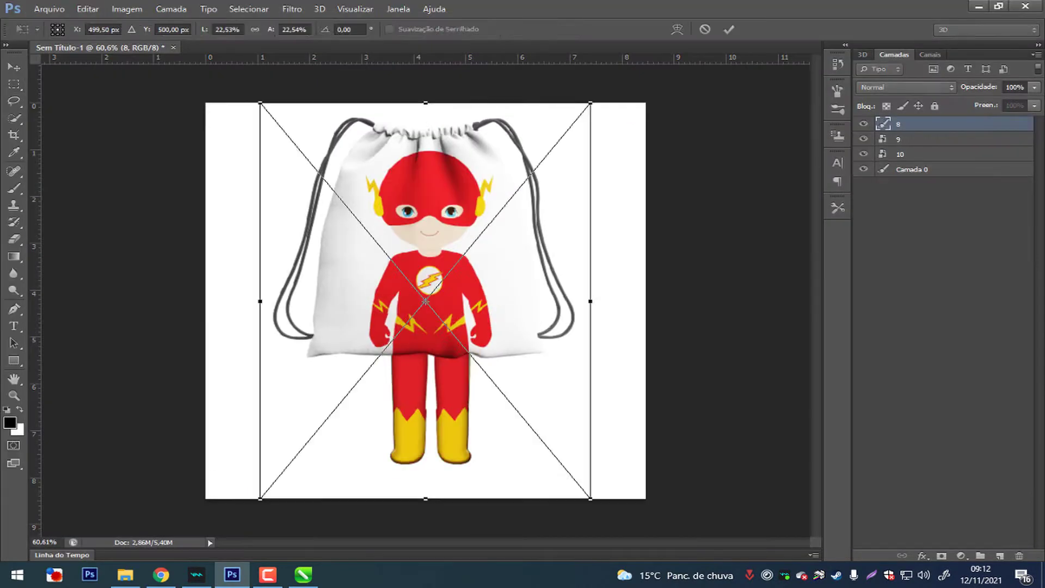
{"action": "key", "text": "Return"}
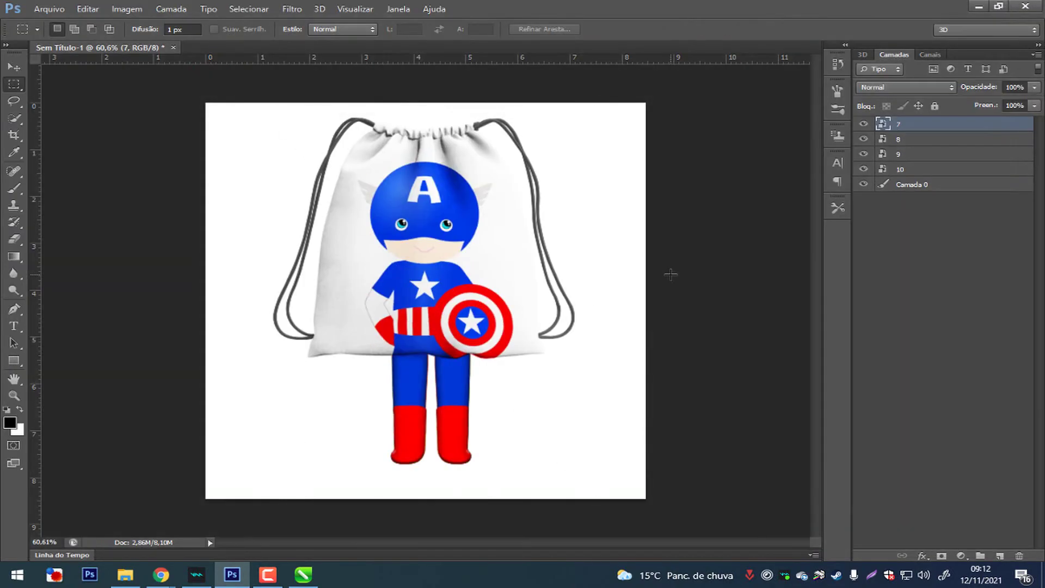
{"action": "key", "text": "Return"}
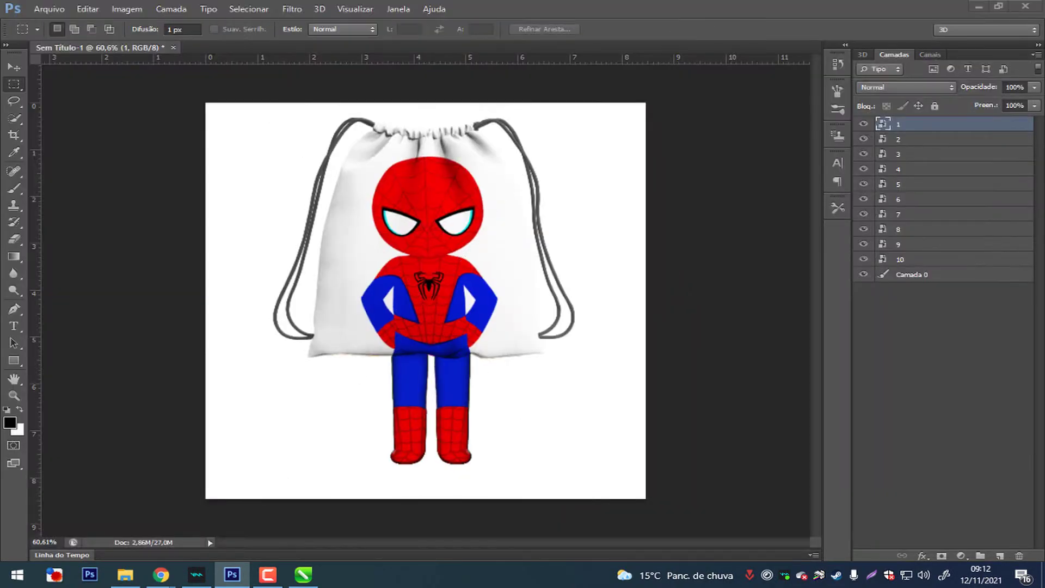
- Search Google for 'PNG TREE' in a new Chrome tab, open pngtree.com and sign in
{"action": "left_click", "coordinate": [161, 574]}
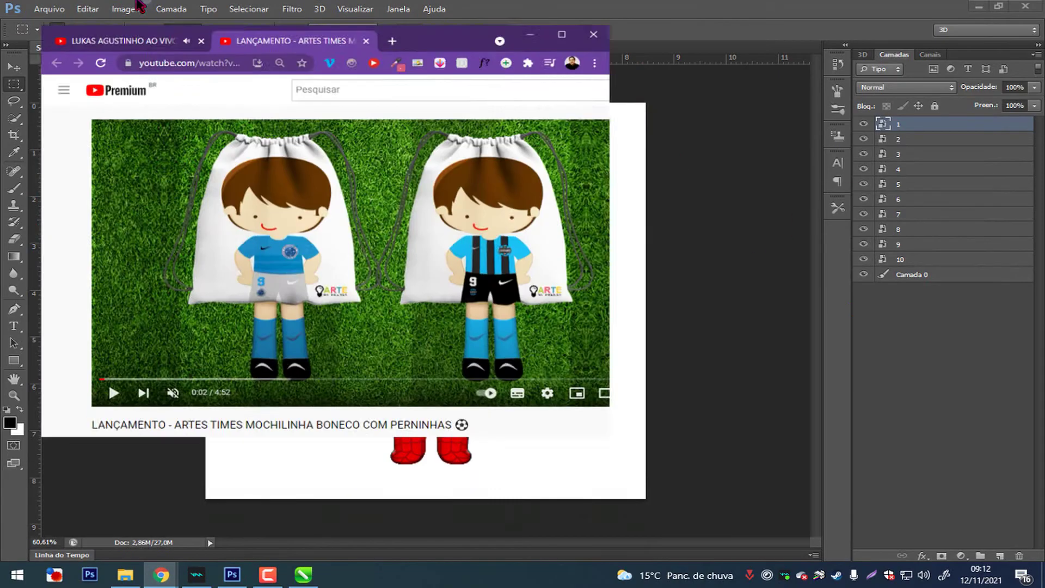
{"action": "left_click", "coordinate": [362, 11]}
{"action": "type", "text": "PNG TREE"}
{"action": "key", "text": "Return"}
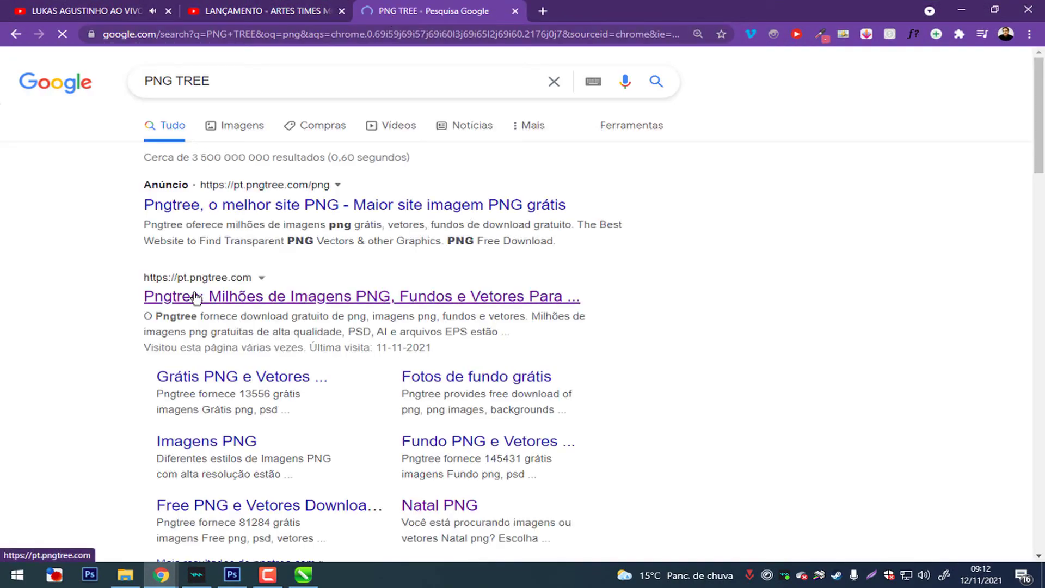
{"action": "left_click", "coordinate": [163, 296]}
{"action": "left_click", "coordinate": [994, 84]}
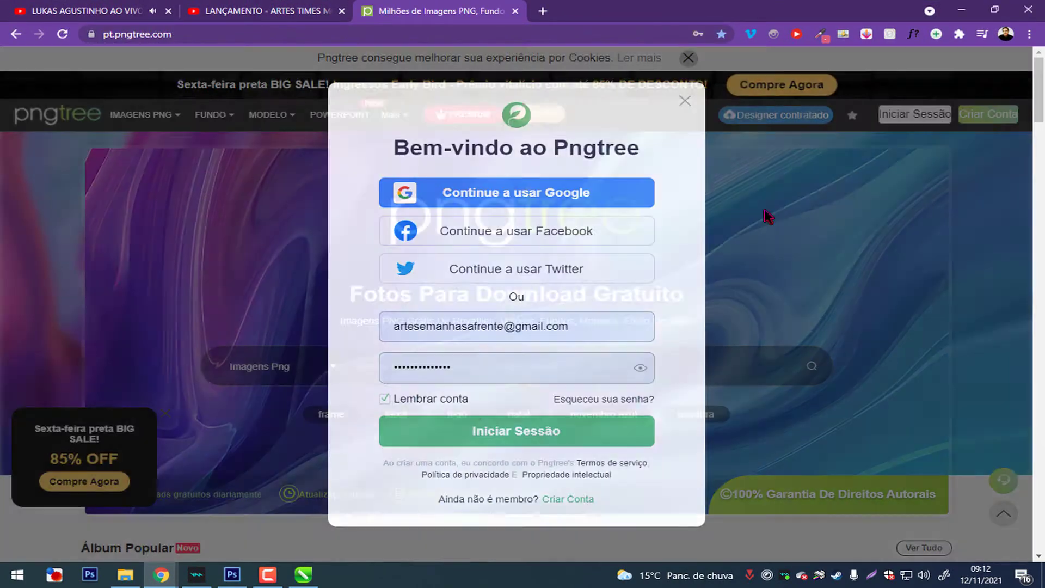
{"action": "left_click", "coordinate": [516, 432]}
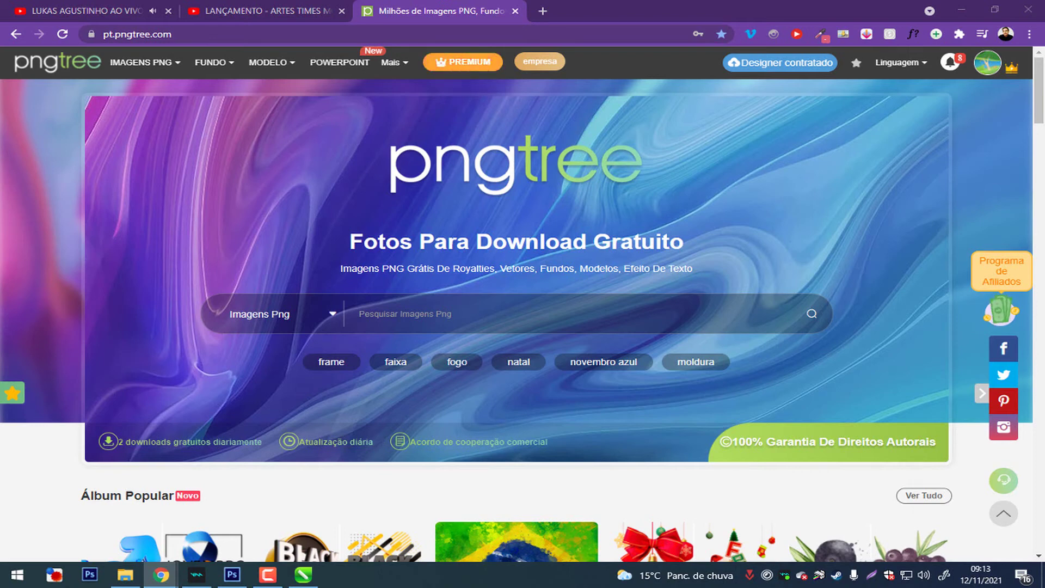
- Search Pngtree's Fundo backgrounds for 'herois' and return to the homepage
{"action": "left_click", "coordinate": [272, 314]}
{"action": "left_click", "coordinate": [268, 363]}
{"action": "left_click", "coordinate": [390, 321]}
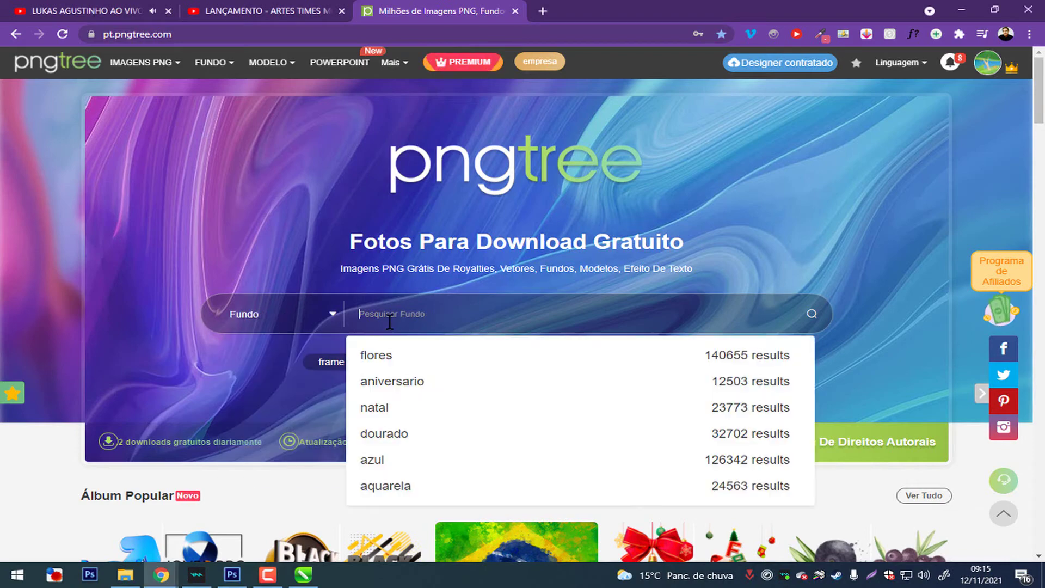
{"action": "type", "text": "heeois"}
{"action": "key", "text": "Return"}
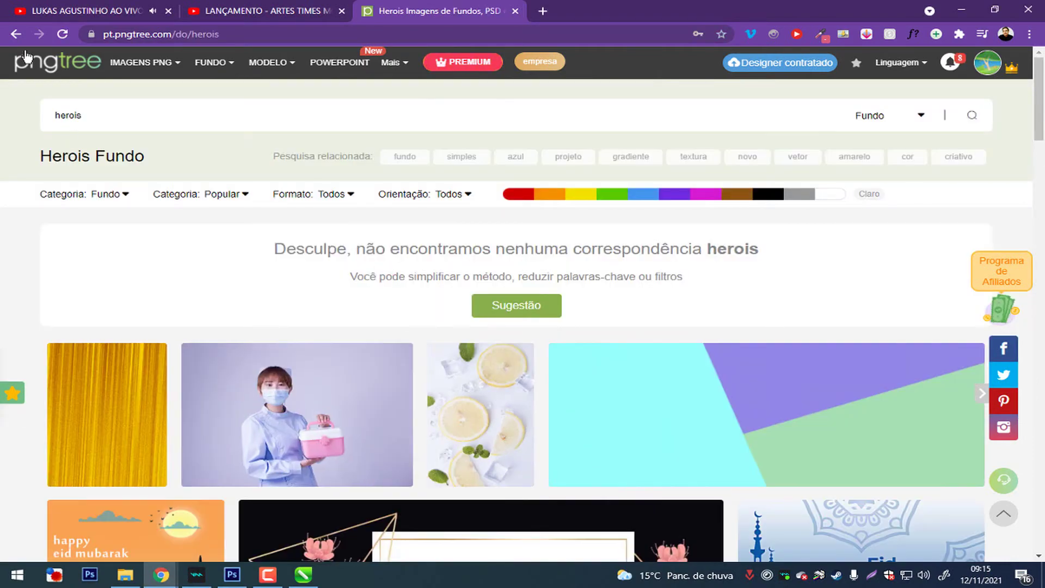
{"action": "key", "text": "alt+Left"}
{"action": "left_click", "coordinate": [244, 364]}
{"action": "left_click", "coordinate": [401, 314]}
{"action": "key", "text": "Return"}
{"action": "scroll", "coordinate": [356, 275], "scroll_direction": "down", "scroll_amount": 10}
{"action": "scroll", "coordinate": [357, 274], "scroll_direction": "up", "scroll_amount": 10}
{"action": "key", "text": "alt+Left"}
- Search Pngtree backgrounds for 'comic' and browse the results
{"action": "type", "text": "comic"}
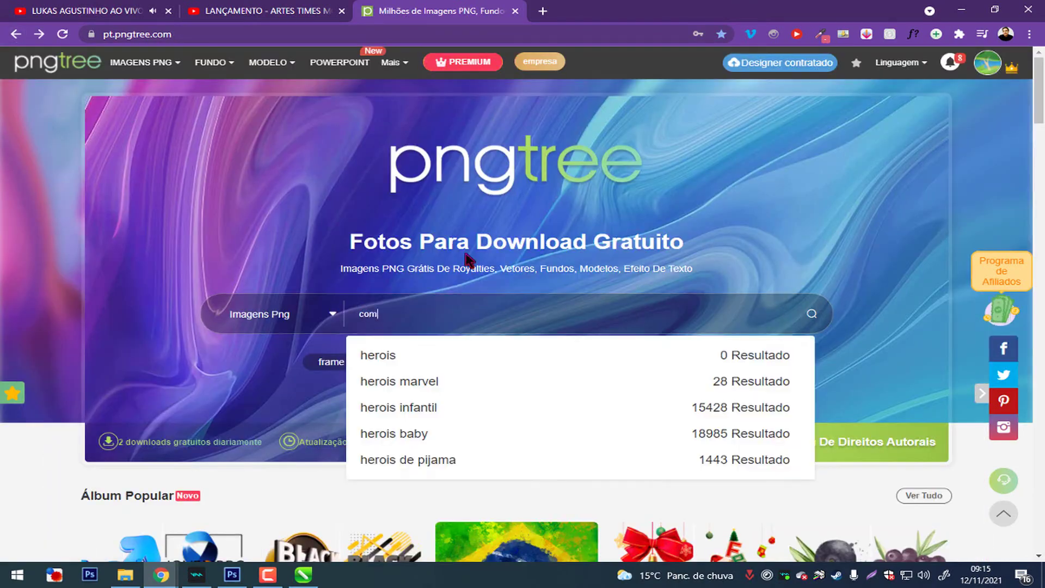
{"action": "left_click", "coordinate": [283, 364]}
{"action": "left_click", "coordinate": [425, 318]}
{"action": "key", "text": "Return"}
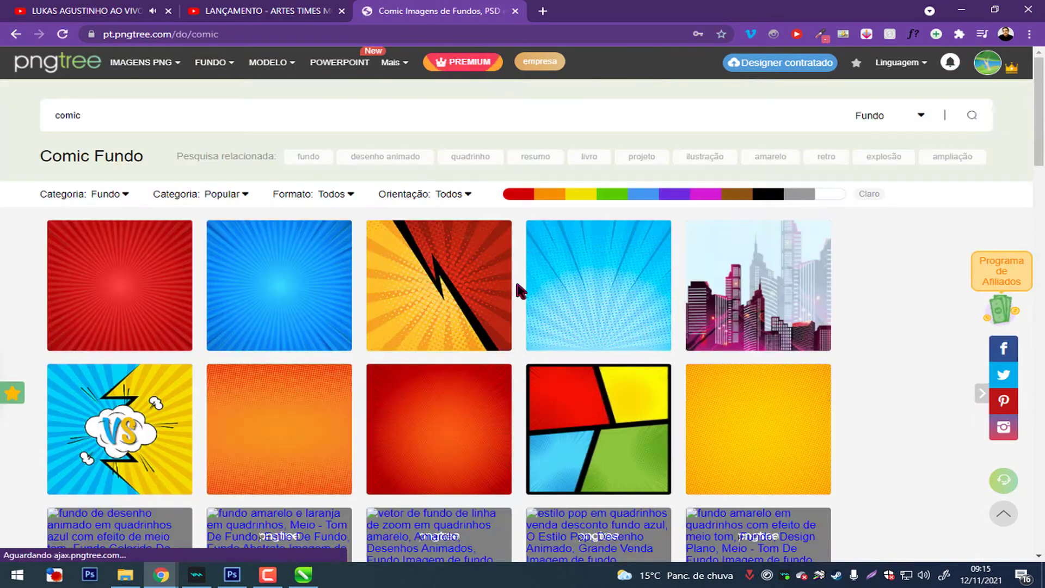
{"action": "scroll", "coordinate": [435, 178], "scroll_direction": "down", "scroll_amount": 4}
{"action": "scroll", "coordinate": [436, 178], "scroll_direction": "down", "scroll_amount": 6}
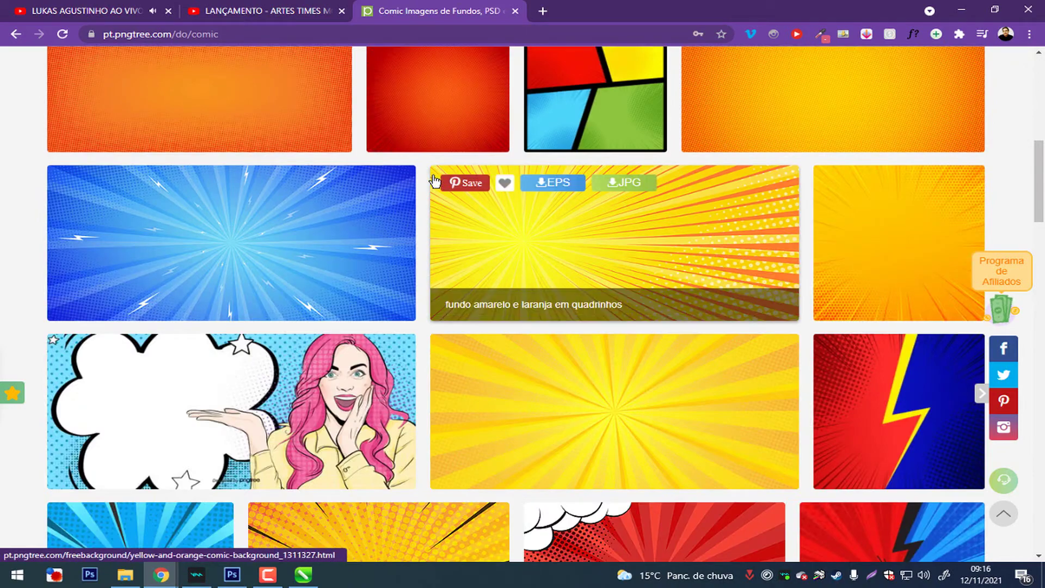
{"action": "scroll", "coordinate": [676, 361], "scroll_direction": "down", "scroll_amount": 5}
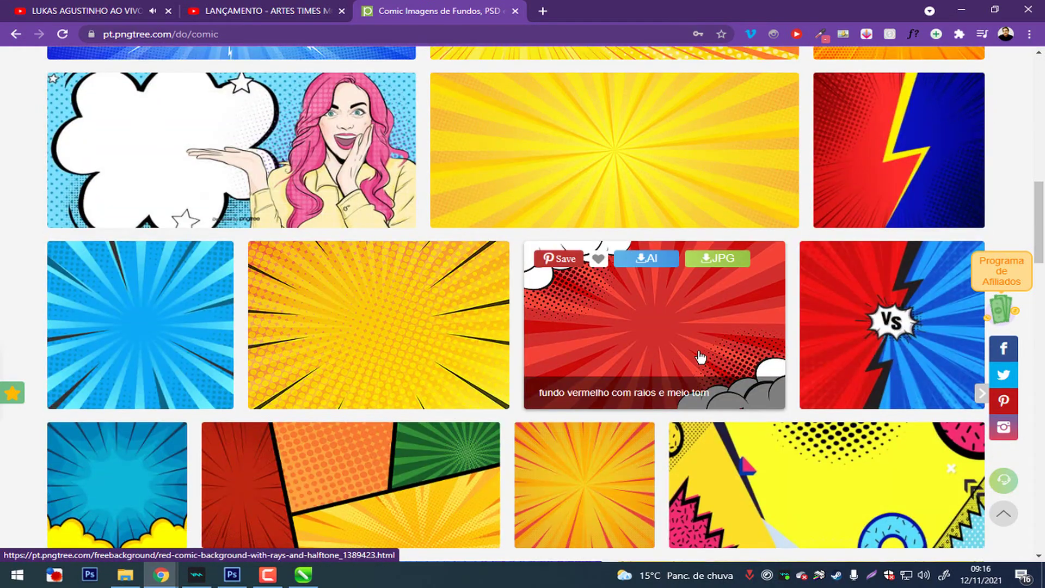
{"action": "scroll", "coordinate": [700, 357], "scroll_direction": "down", "scroll_amount": 4}
{"action": "scroll", "coordinate": [693, 354], "scroll_direction": "down", "scroll_amount": 6}
{"action": "scroll", "coordinate": [694, 355], "scroll_direction": "down", "scroll_amount": 5}
{"action": "scroll", "coordinate": [681, 338], "scroll_direction": "down", "scroll_amount": 4}
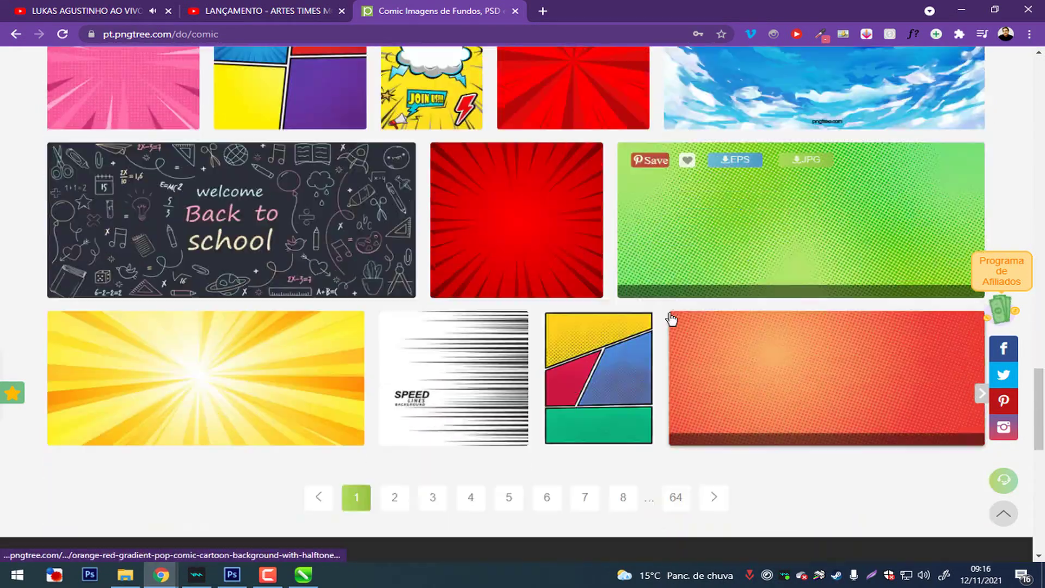
{"action": "scroll", "coordinate": [612, 375], "scroll_direction": "up", "scroll_amount": 6}
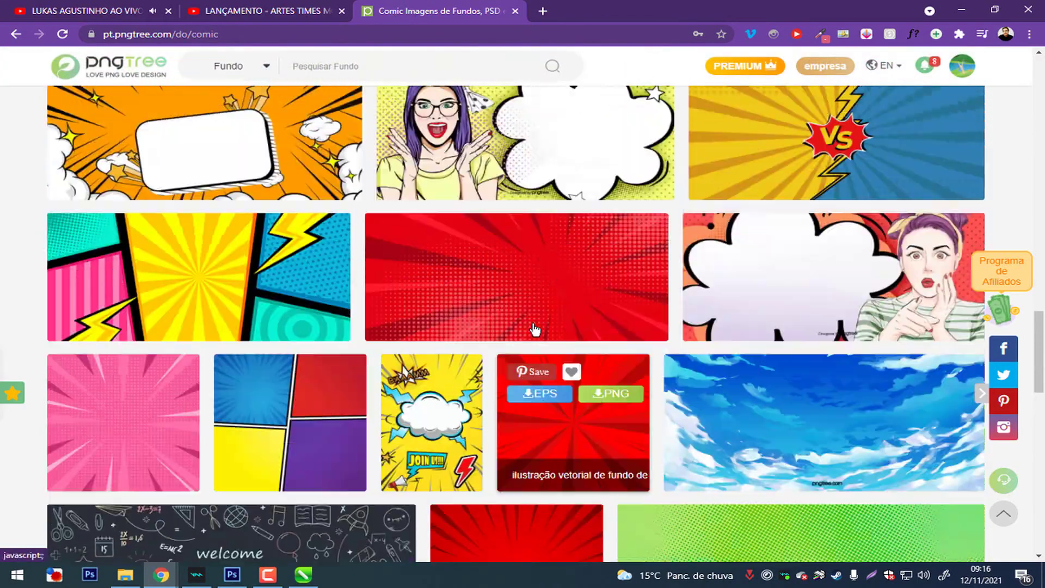
{"action": "scroll", "coordinate": [532, 329], "scroll_direction": "up", "scroll_amount": 8}
{"action": "scroll", "coordinate": [450, 340], "scroll_direction": "down", "scroll_amount": 4}
- Open the pop-art comic page, then download the blue comic background as JPG
{"action": "left_click", "coordinate": [218, 436]}
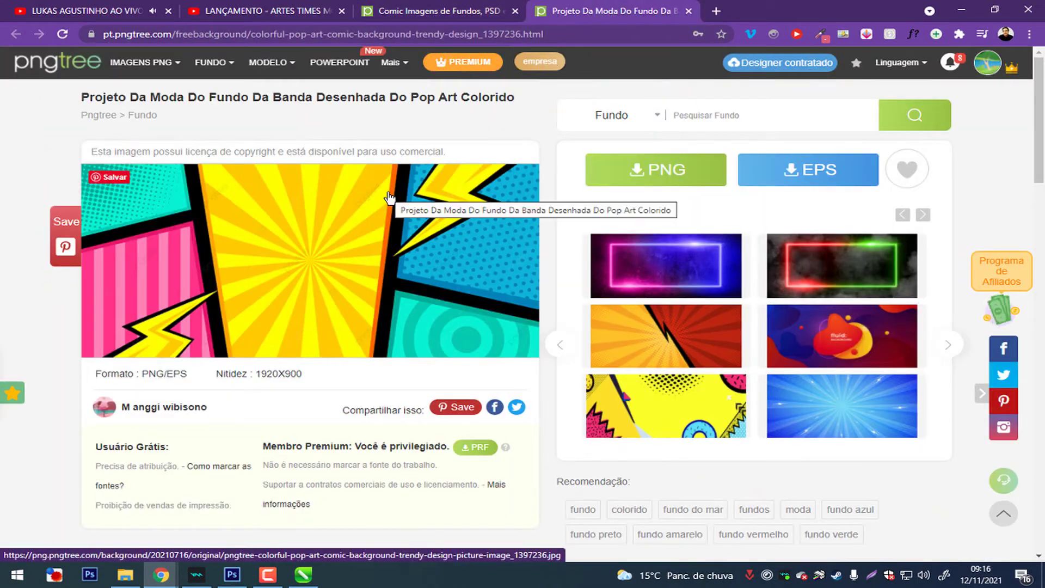
{"action": "key", "text": "ctrl+shift+Tab"}
{"action": "left_click", "coordinate": [143, 398]}
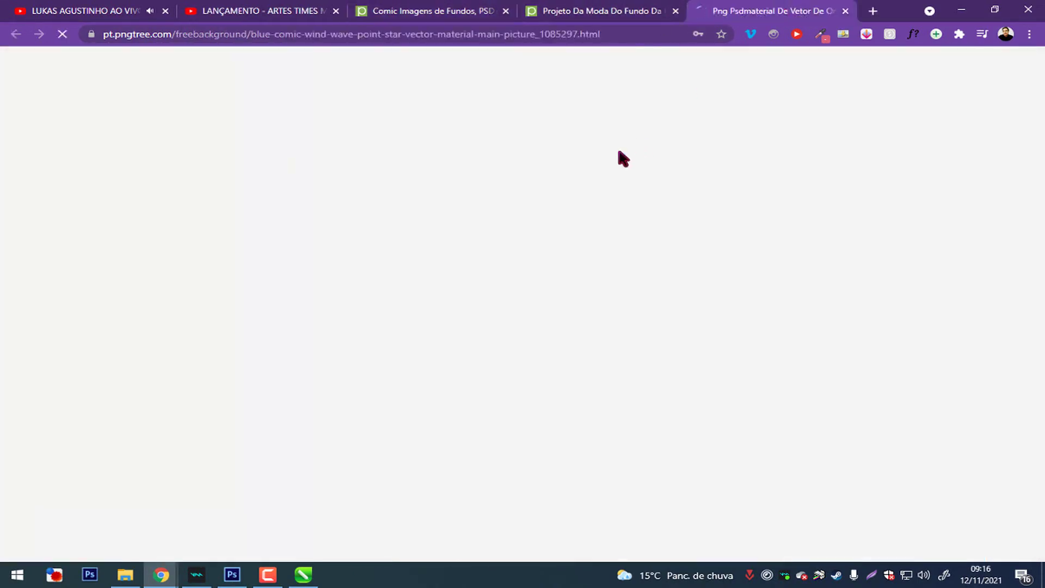
{"action": "left_click", "coordinate": [592, 177]}
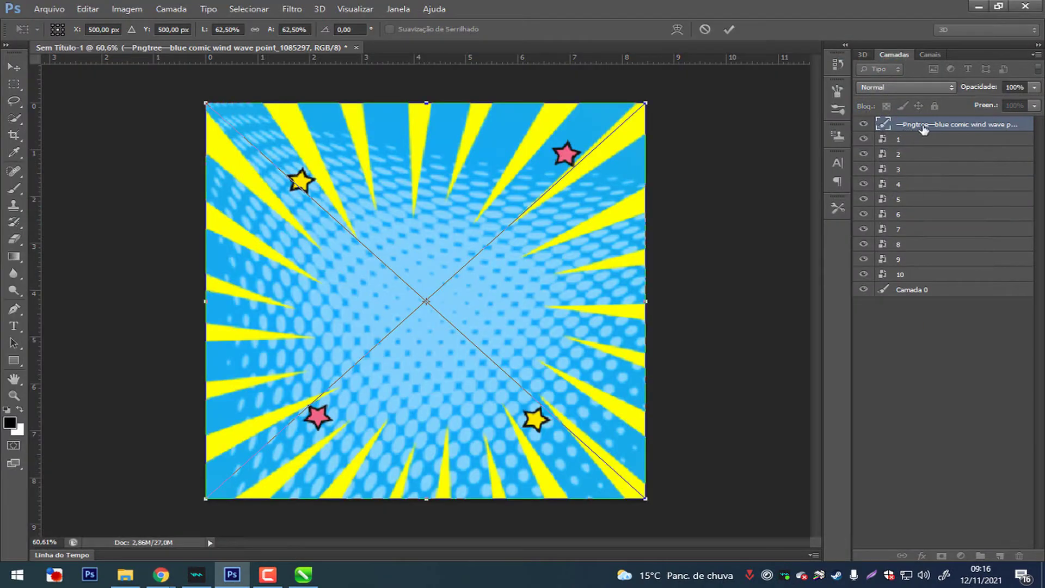
- Place the comic background beneath layers 1–10 and nudge the bags slightly lower
{"action": "key", "text": "Return"}
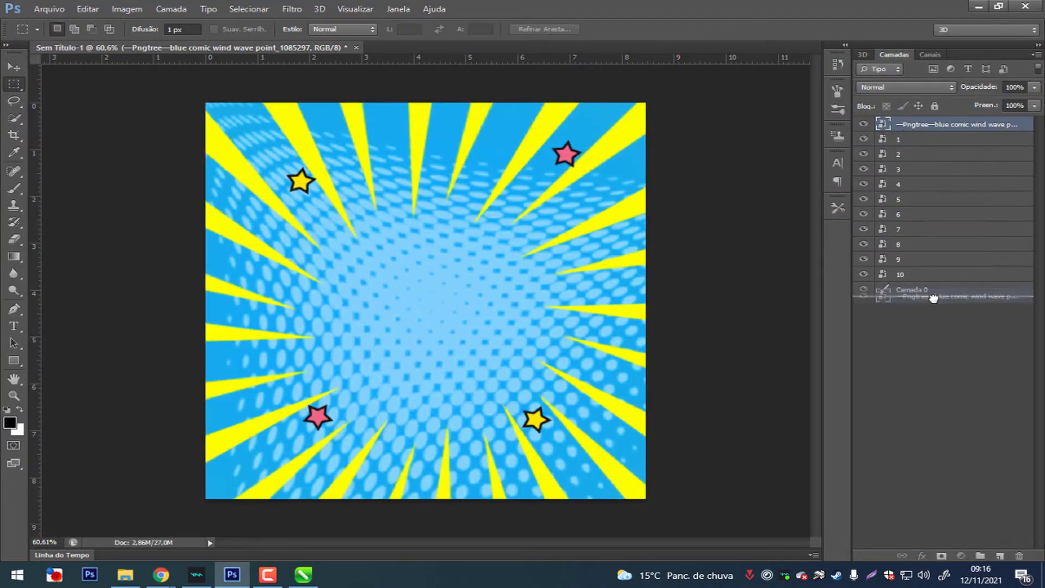
{"action": "left_click_drag", "start_coordinate": [923, 129], "coordinate": [891, 274]}
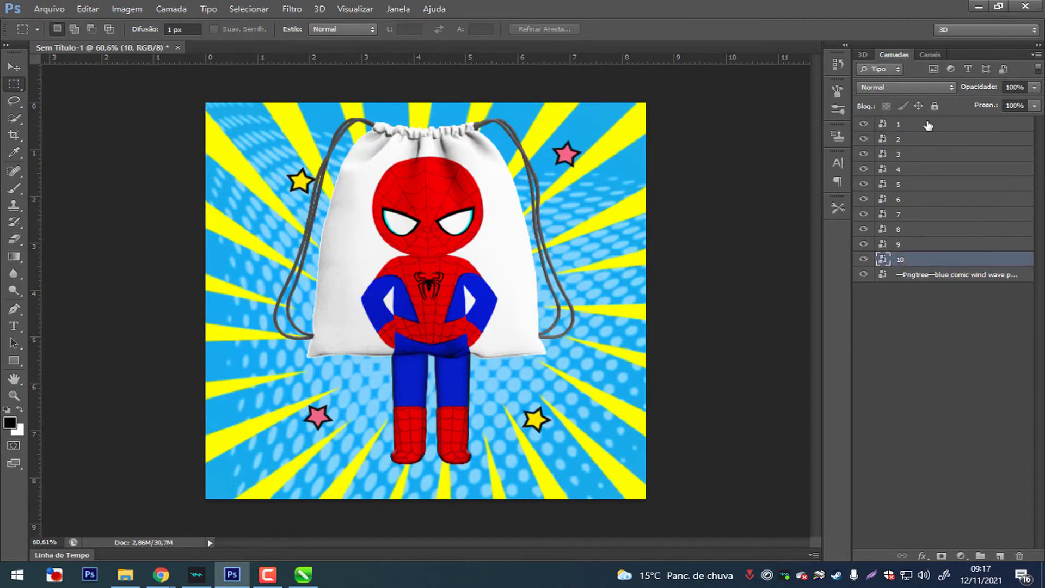
{"action": "left_click", "coordinate": [927, 125], "text": "shift"}
{"action": "left_click_drag", "start_coordinate": [506, 245], "coordinate": [509, 275]}
- Apply a Gaussian blur of about 9 pixels to the comic background
{"action": "left_click", "coordinate": [906, 276]}
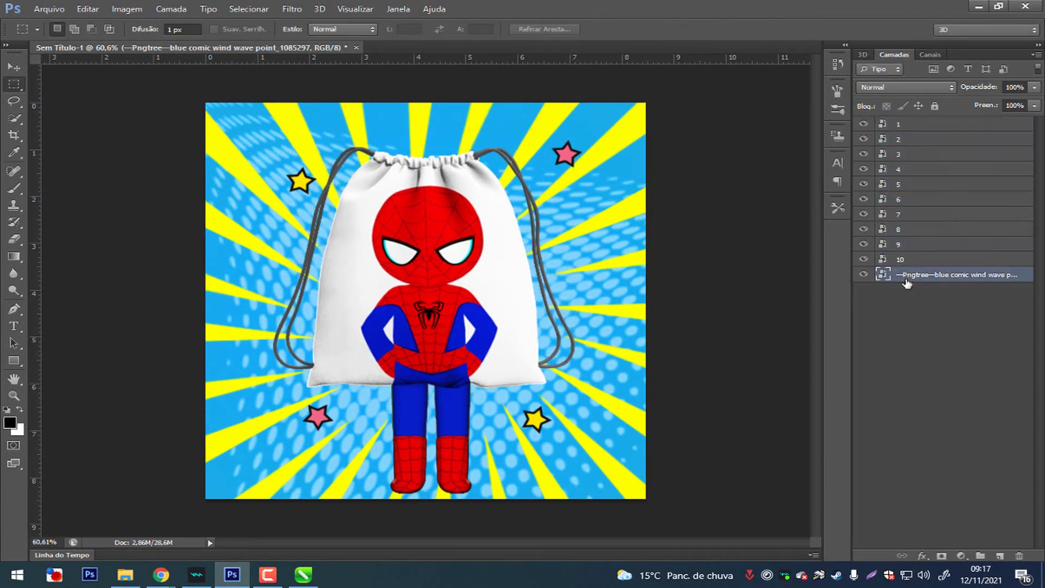
{"action": "left_click", "coordinate": [292, 9]}
{"action": "mouse_move", "coordinate": [309, 152]}
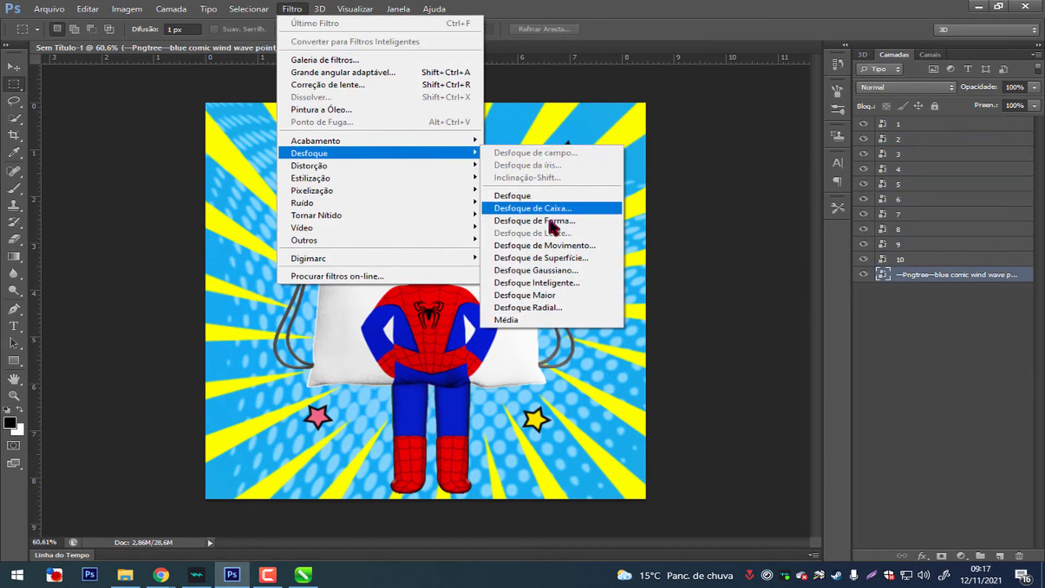
{"action": "left_click", "coordinate": [544, 273]}
{"action": "left_click_drag", "start_coordinate": [746, 308], "coordinate": [789, 313]}
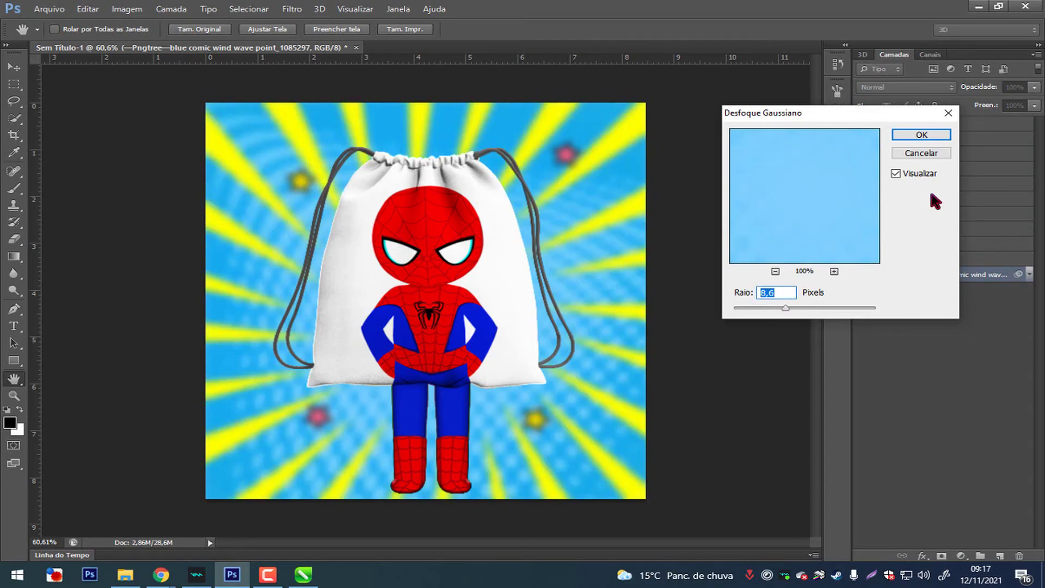
{"action": "key", "text": "Return"}
{"action": "left_click", "coordinate": [161, 574]}
{"action": "left_click", "coordinate": [642, 11]}
- Open three more comic backgrounds from the results in new tabs
{"action": "left_click", "coordinate": [503, 11]}
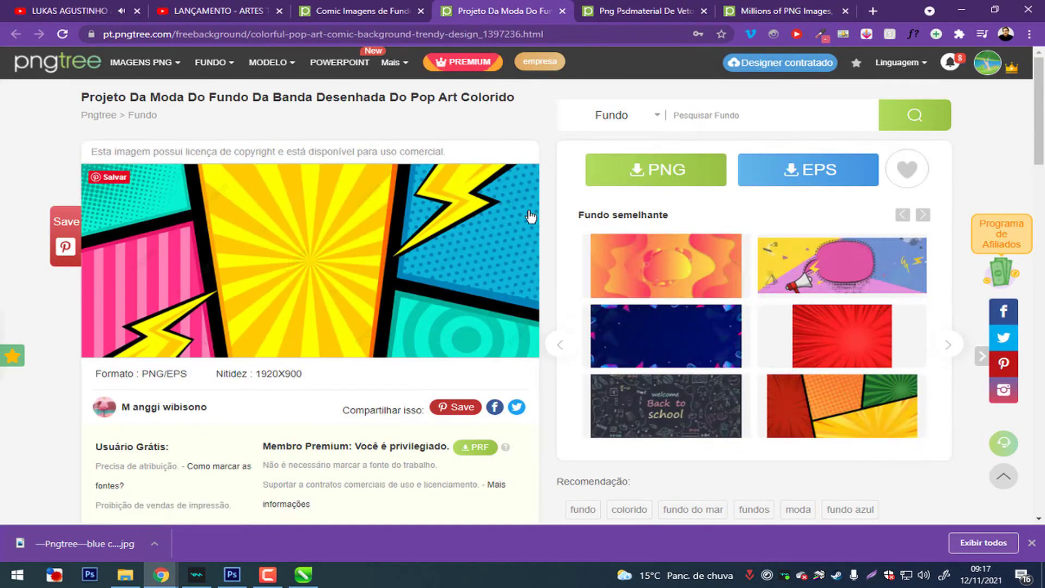
{"action": "key", "text": "ctrl+shift+Tab"}
{"action": "scroll", "coordinate": [450, 227], "scroll_direction": "down", "scroll_amount": 5}
{"action": "middle_click", "coordinate": [464, 107]}
{"action": "scroll", "coordinate": [465, 142], "scroll_direction": "down", "scroll_amount": 5}
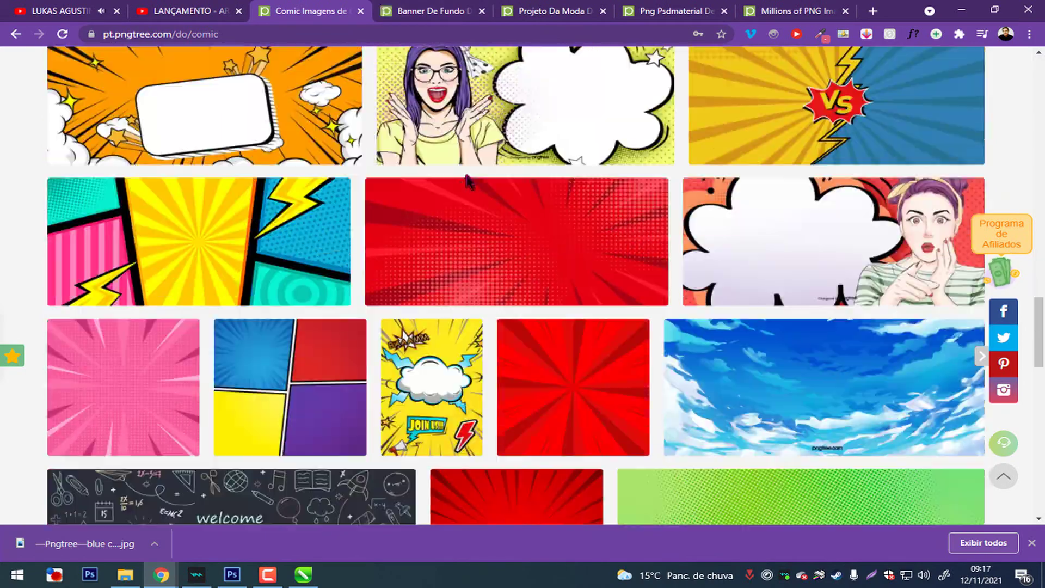
{"action": "scroll", "coordinate": [467, 181], "scroll_direction": "down", "scroll_amount": 3}
{"action": "middle_click", "coordinate": [466, 181]}
{"action": "middle_click", "coordinate": [288, 190]}
- Download the opened comic backgrounds, including the colourful pop-art design as PNG
{"action": "left_click", "coordinate": [436, 11]}
{"action": "left_click", "coordinate": [602, 169]}
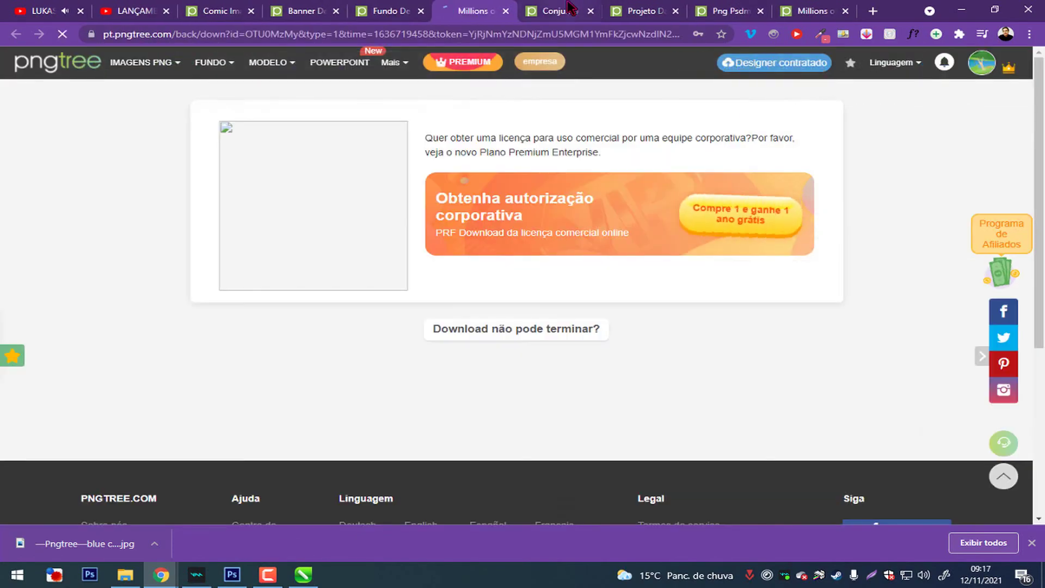
{"action": "left_click", "coordinate": [569, 6]}
{"action": "left_click", "coordinate": [648, 166]}
{"action": "left_click", "coordinate": [653, 11]}
{"action": "left_click", "coordinate": [684, 185]}
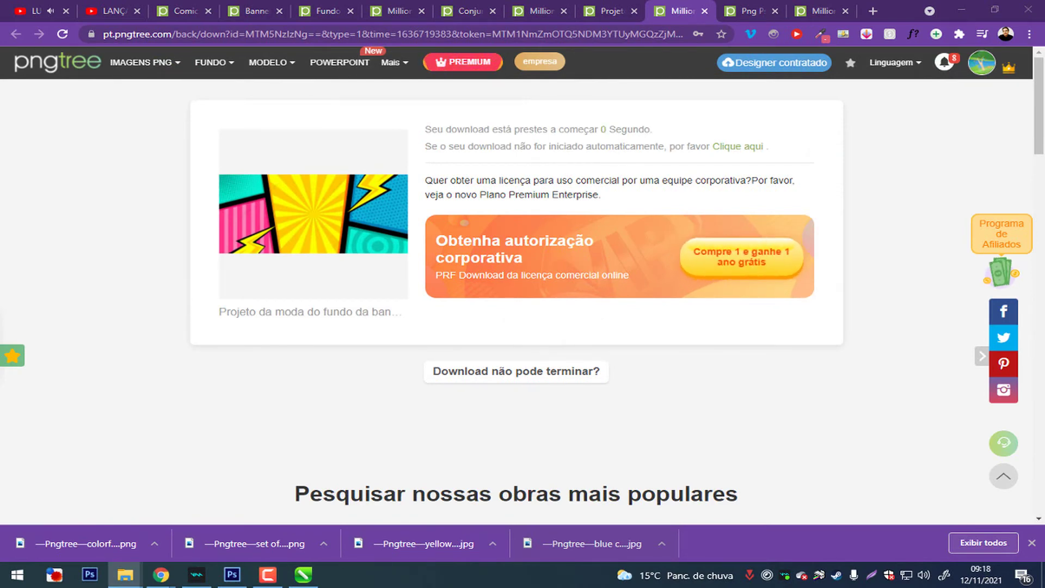
{"action": "left_click", "coordinate": [232, 574]}
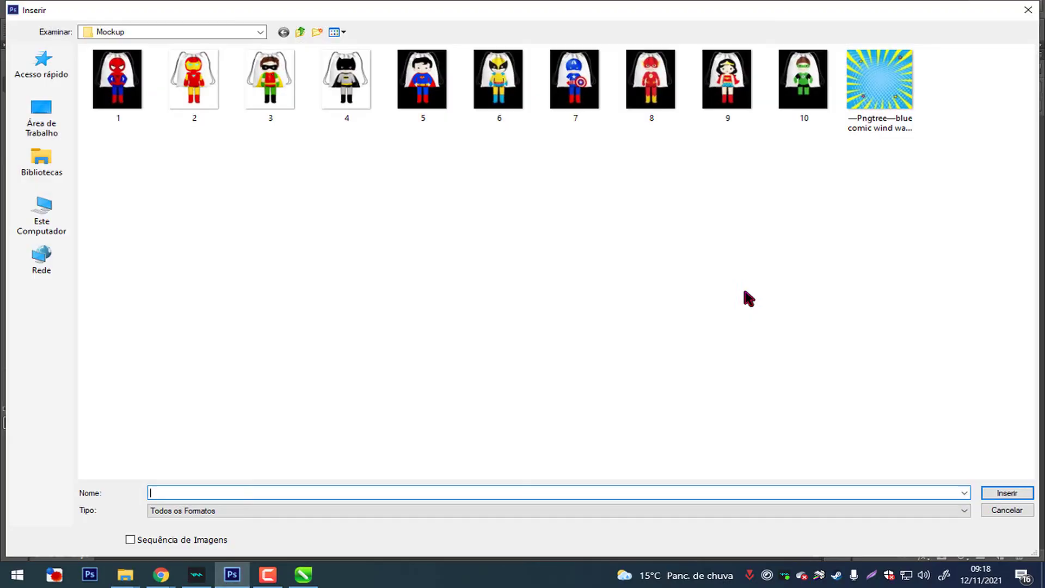
- Place the comic-panel background from the fundos folder onto the canvas
{"action": "left_click", "coordinate": [299, 32]}
{"action": "double_click", "coordinate": [147, 98]}
{"action": "double_click", "coordinate": [201, 81]}
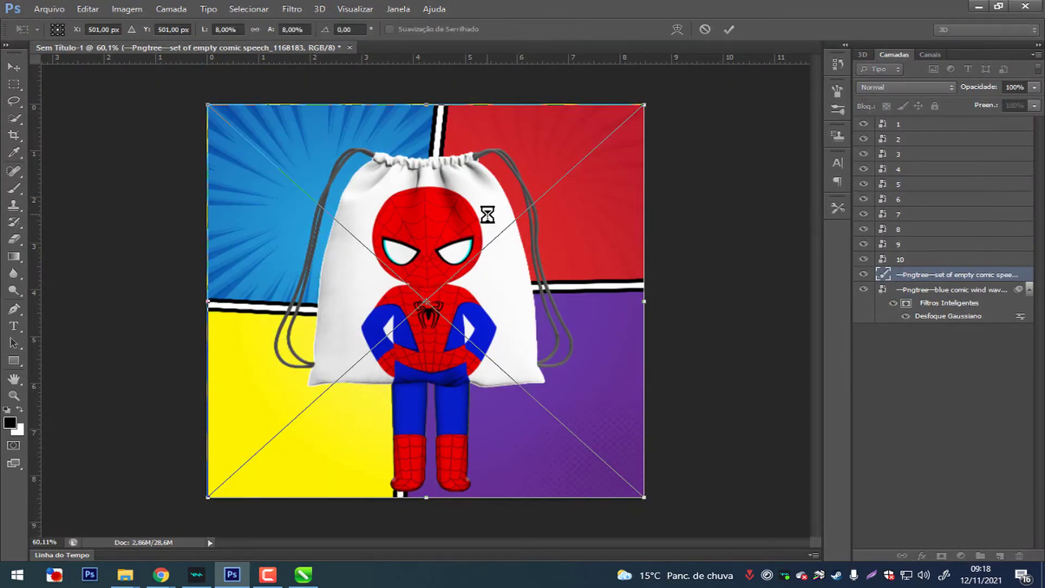
{"action": "key", "text": "Return"}
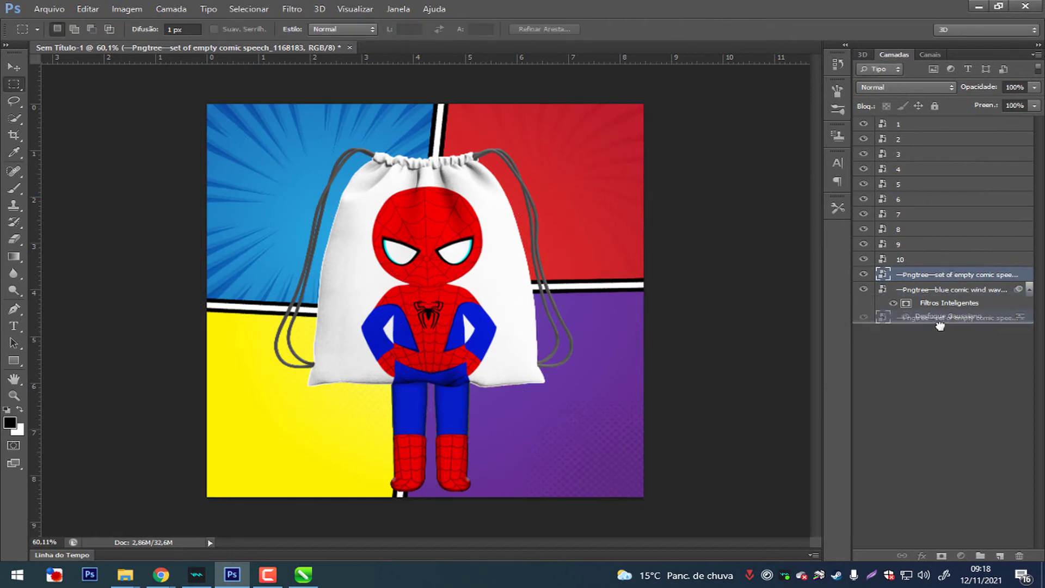
- Move the comic-panel layer under the blue wind layer, hide the wind layer, and blur the panel
{"action": "left_click_drag", "start_coordinate": [939, 325], "coordinate": [939, 325]}
{"action": "left_click", "coordinate": [893, 287]}
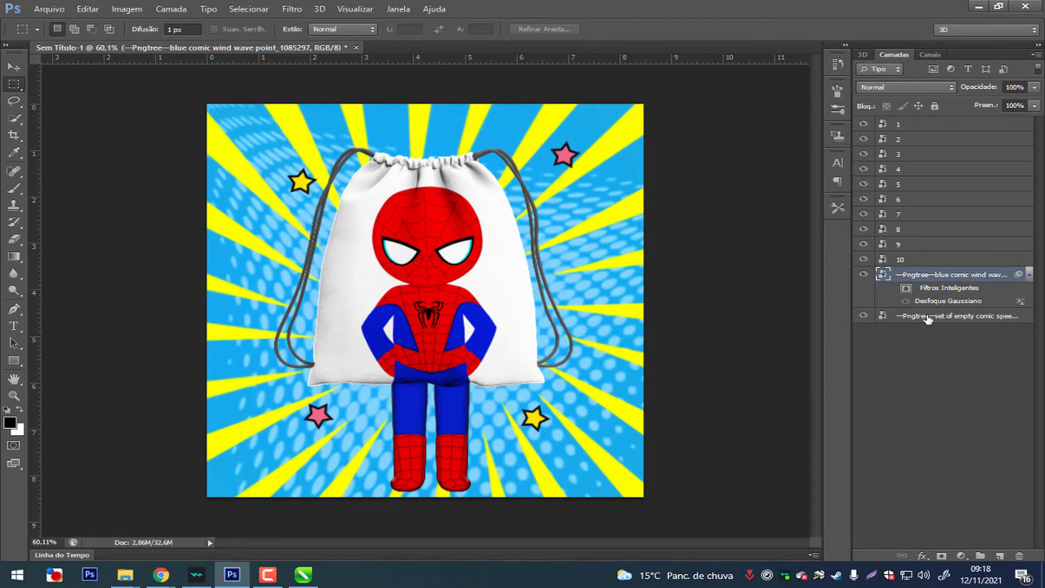
{"action": "left_click", "coordinate": [928, 319]}
{"action": "key", "text": "Escape"}
{"action": "left_click", "coordinate": [863, 275]}
{"action": "left_click", "coordinate": [911, 317]}
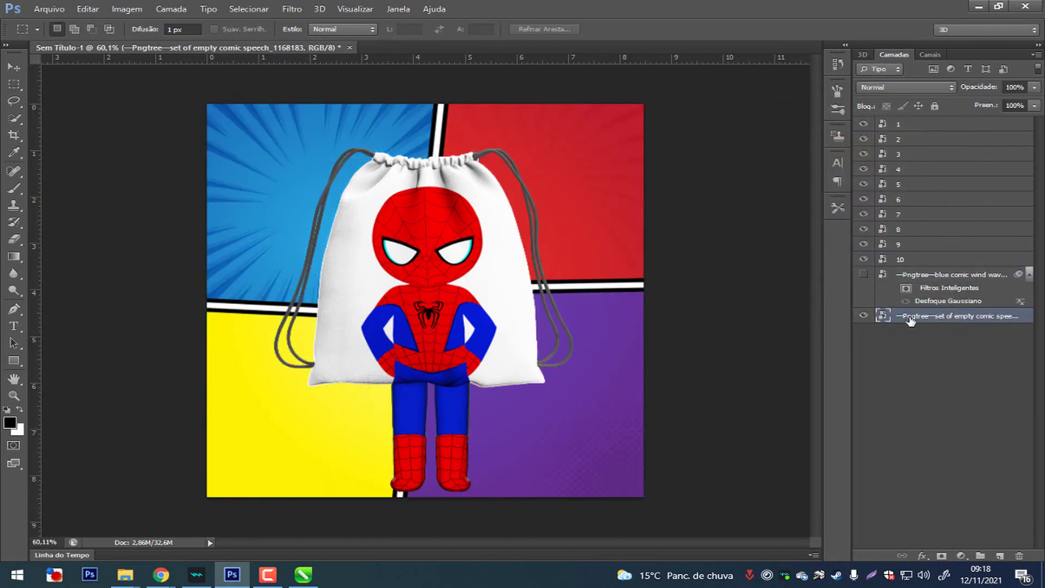
{"action": "key", "text": "ctrl+alt+f"}
{"action": "left_click", "coordinate": [921, 137]}
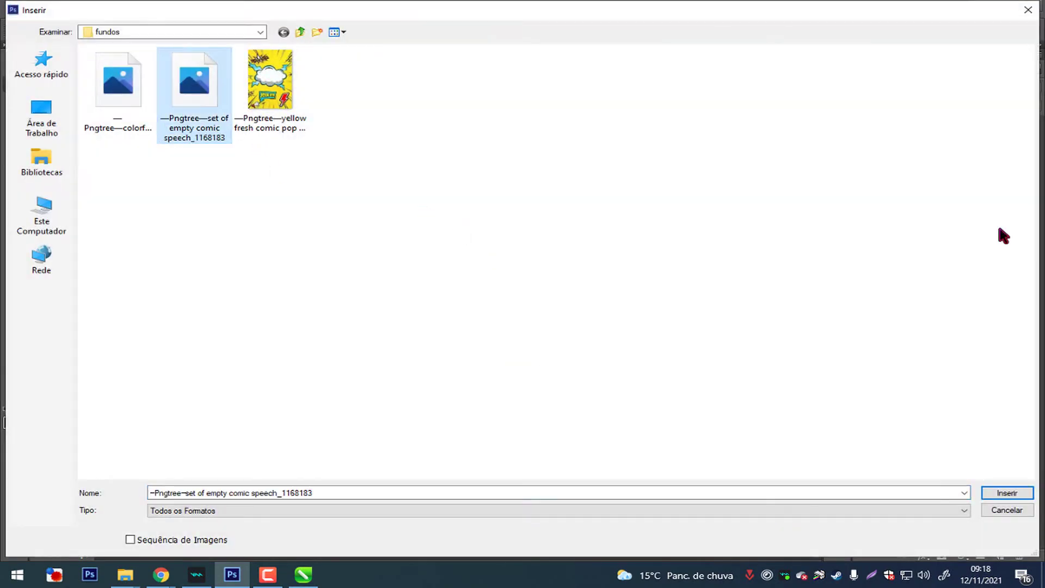
- Stretch the yellow comic image to fill the canvas and Gaussian-blur it at 8,2 px
{"action": "key", "text": "alt+Tab"}
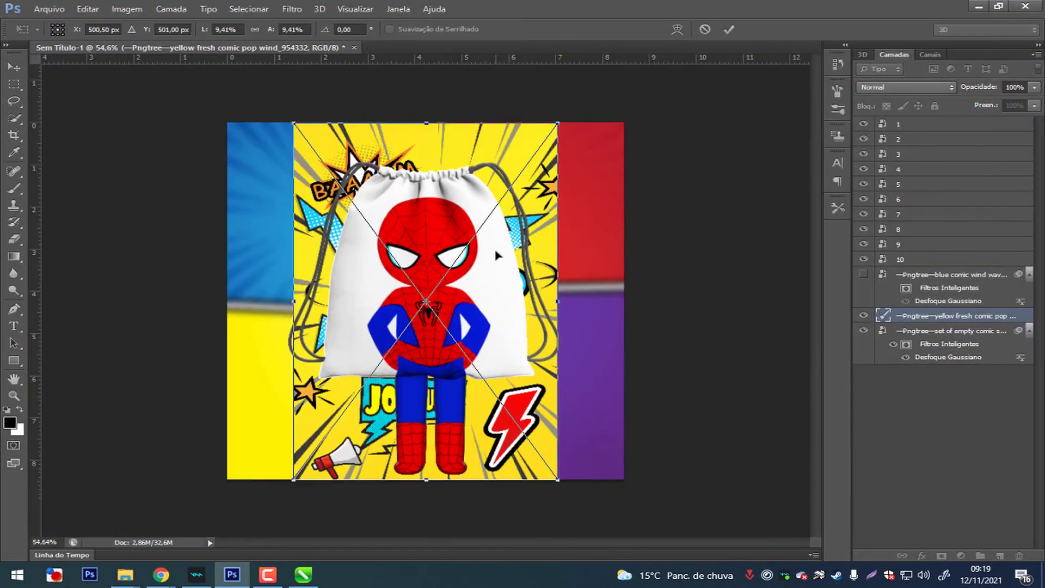
{"action": "left_click_drag", "start_coordinate": [554, 131], "coordinate": [625, 51]}
{"action": "key", "text": "Return"}
{"action": "key", "text": "ctrl+alt+f"}
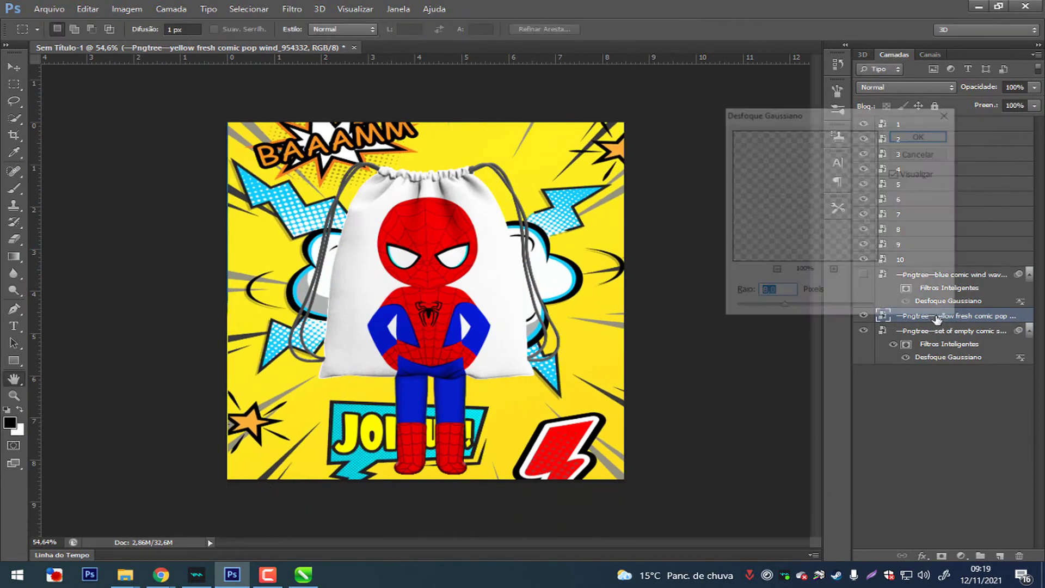
{"action": "left_click_drag", "start_coordinate": [783, 307], "coordinate": [784, 309]}
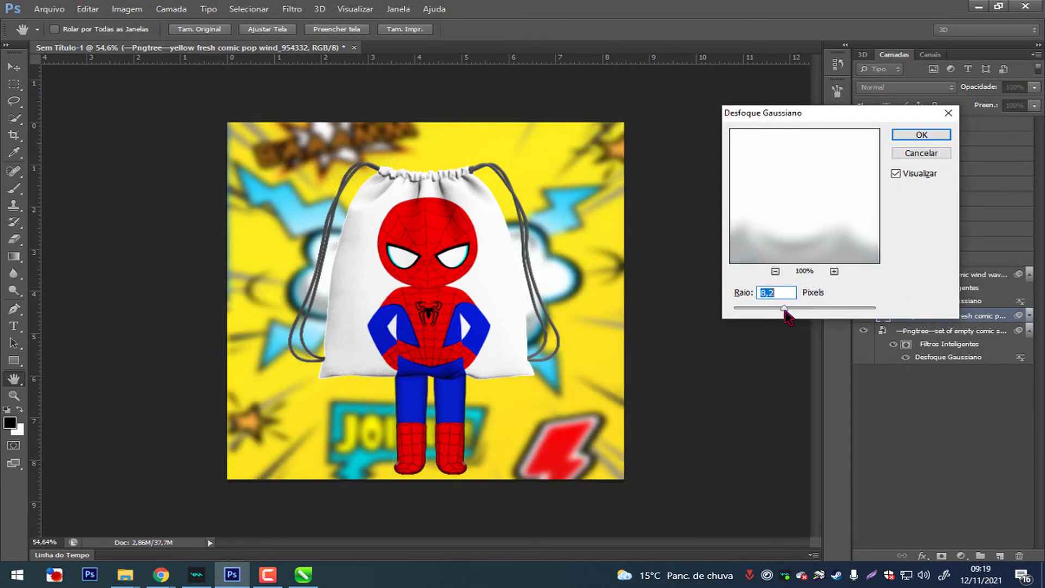
{"action": "key", "text": "Return"}
- Browse pngtree's background grid and download the blue comic sunburst background
{"action": "left_click", "coordinate": [184, 468]}
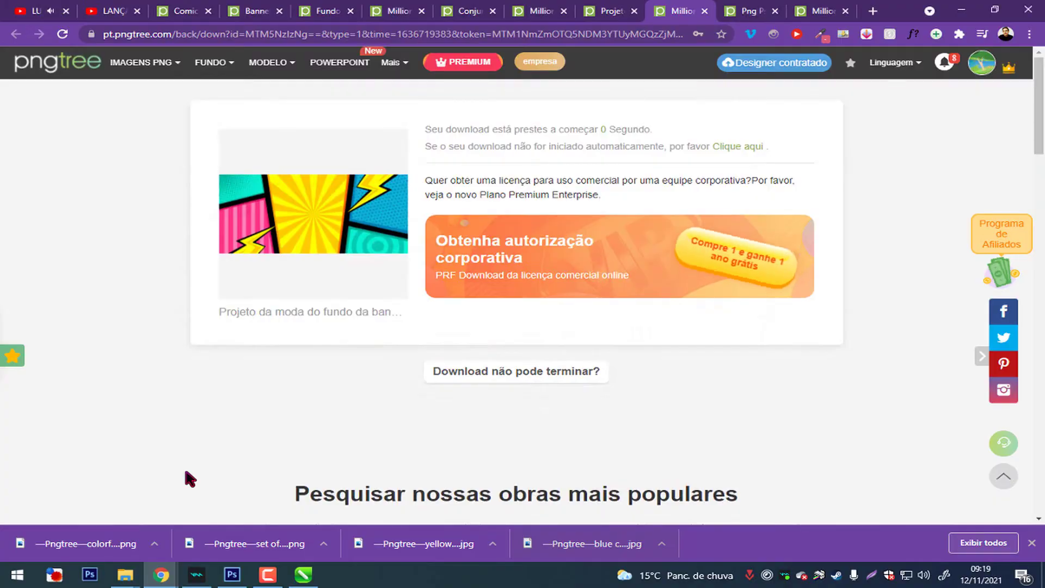
{"action": "scroll", "coordinate": [257, 370], "scroll_direction": "down", "scroll_amount": 10}
{"action": "left_click", "coordinate": [255, 364]}
{"action": "scroll", "coordinate": [256, 370], "scroll_direction": "down", "scroll_amount": 1}
{"action": "scroll", "coordinate": [253, 368], "scroll_direction": "down", "scroll_amount": 6}
{"action": "scroll", "coordinate": [424, 297], "scroll_direction": "down", "scroll_amount": 3}
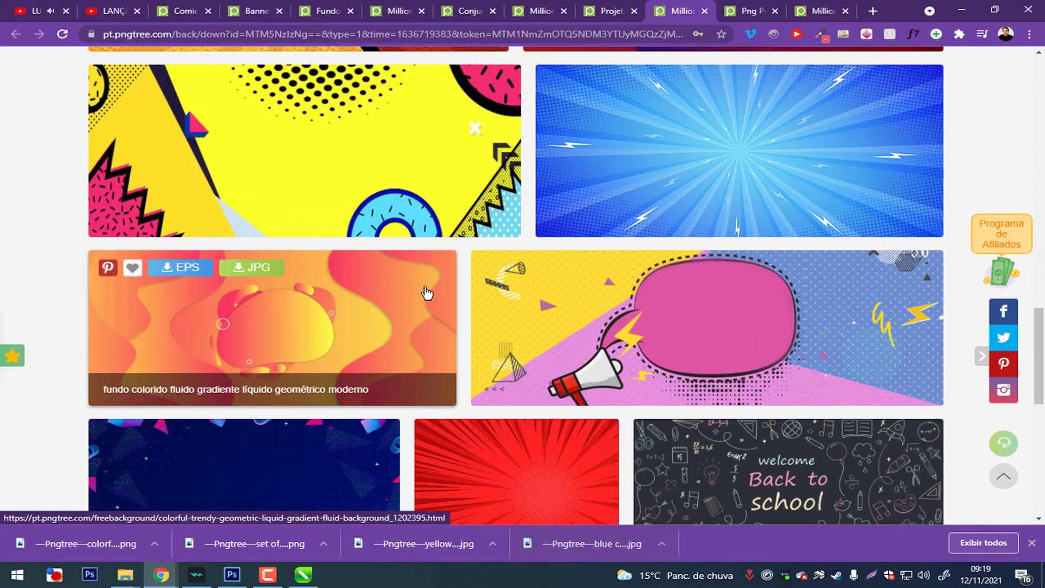
{"action": "scroll", "coordinate": [460, 242], "scroll_direction": "down", "scroll_amount": 5}
{"action": "scroll", "coordinate": [391, 310], "scroll_direction": "up", "scroll_amount": 6}
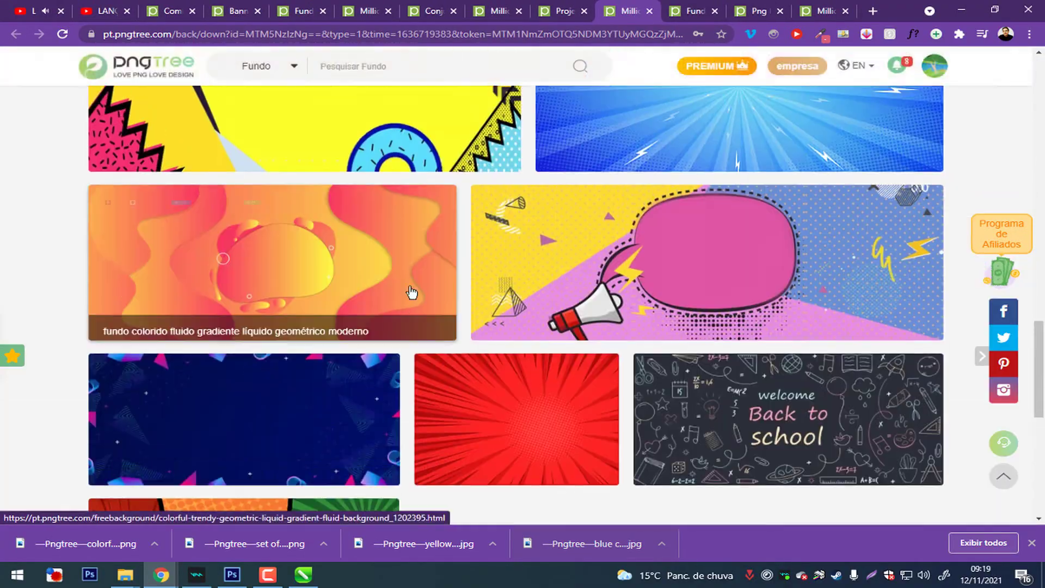
{"action": "scroll", "coordinate": [412, 293], "scroll_direction": "up", "scroll_amount": 5}
{"action": "left_click", "coordinate": [598, 381]}
{"action": "left_click", "coordinate": [688, 174]}
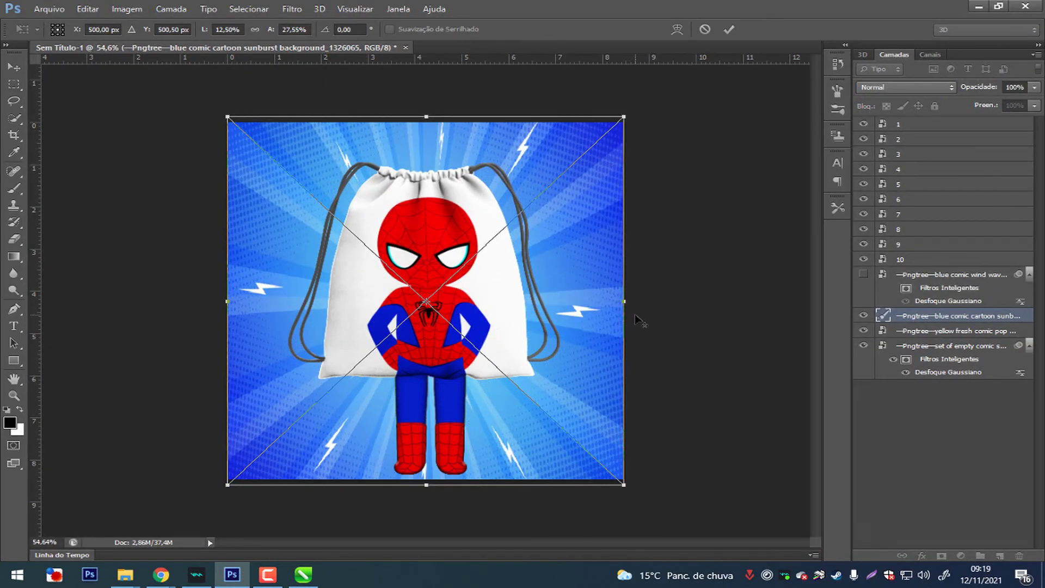
- Blur the placed sunburst background and group the ten character layers together
{"action": "key", "text": "Return"}
{"action": "key", "text": "ctrl+alt+f"}
{"action": "key", "text": "Return"}
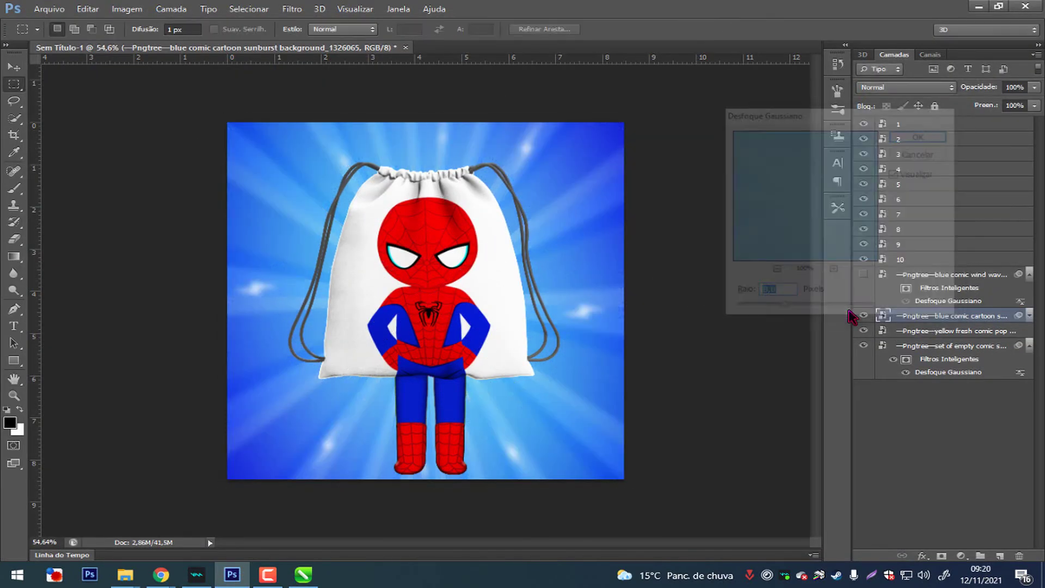
{"action": "left_click", "coordinate": [897, 124]}
{"action": "left_click", "coordinate": [914, 259], "text": "shift"}
{"action": "key", "text": "ctrl+g"}
- Give the character group a drop shadow at 21% opacity with distance 10
{"action": "double_click", "coordinate": [958, 125]}
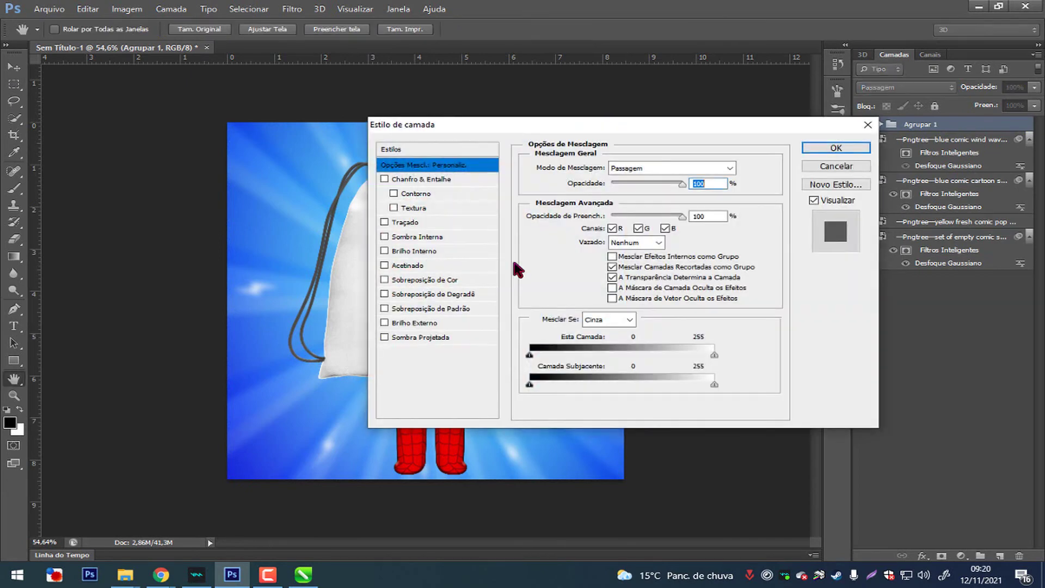
{"action": "left_click", "coordinate": [419, 337]}
{"action": "key", "text": "Return"}
{"action": "left_click", "coordinate": [879, 124]}
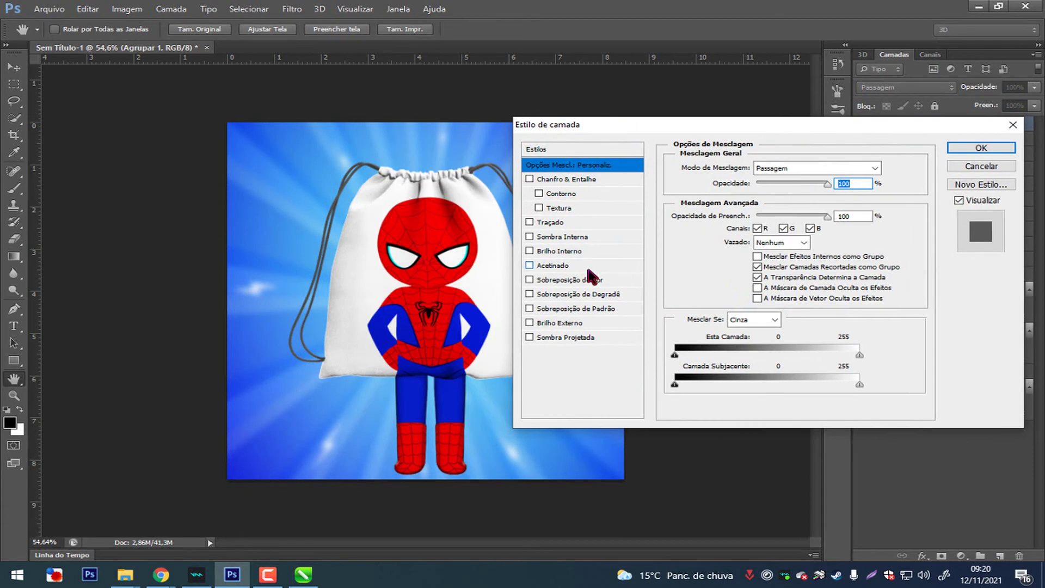
{"action": "left_click", "coordinate": [561, 337]}
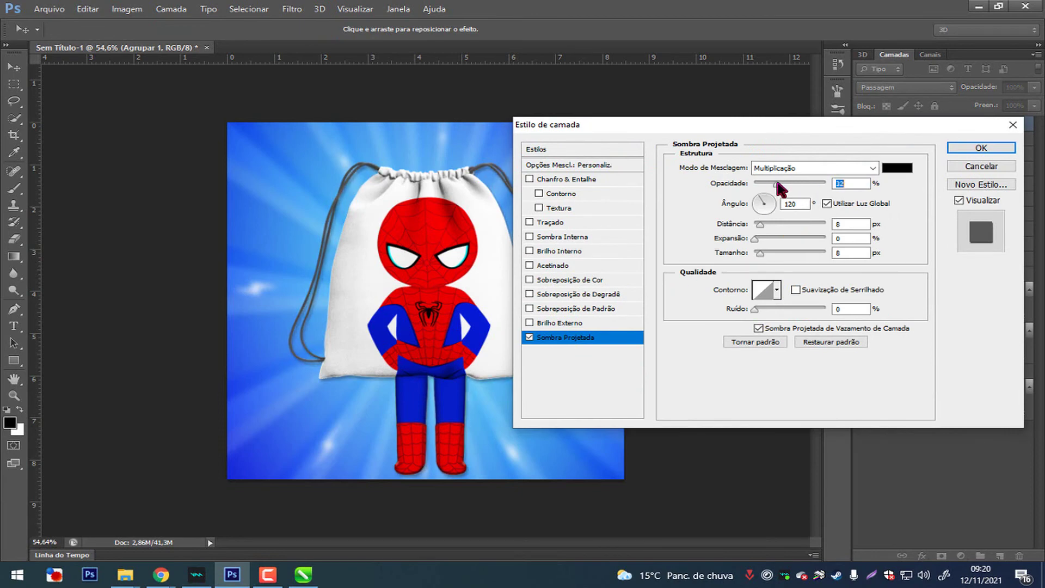
{"action": "left_click", "coordinate": [754, 239]}
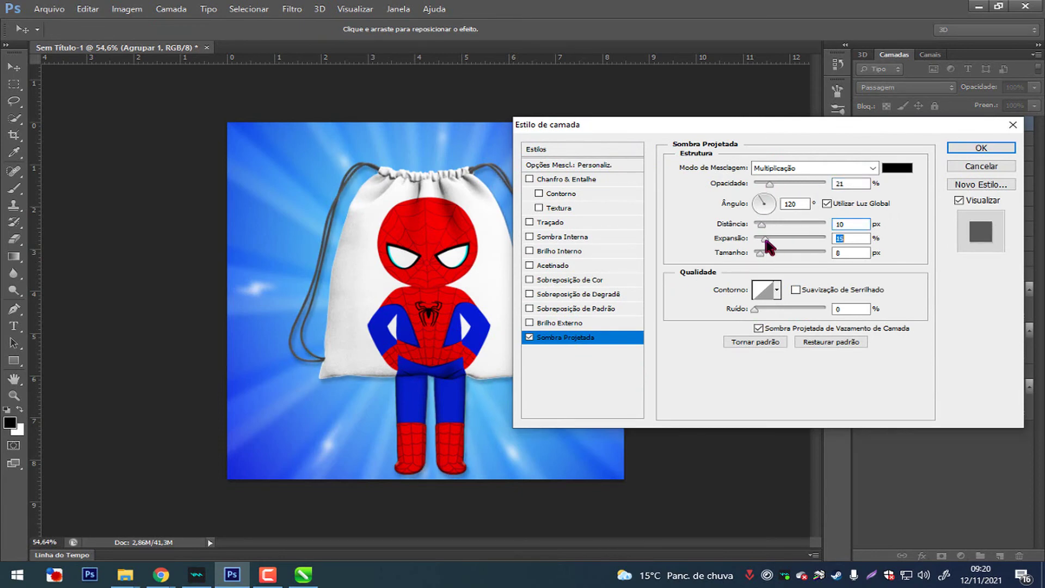
{"action": "left_click_drag", "start_coordinate": [754, 128], "coordinate": [876, 130]}
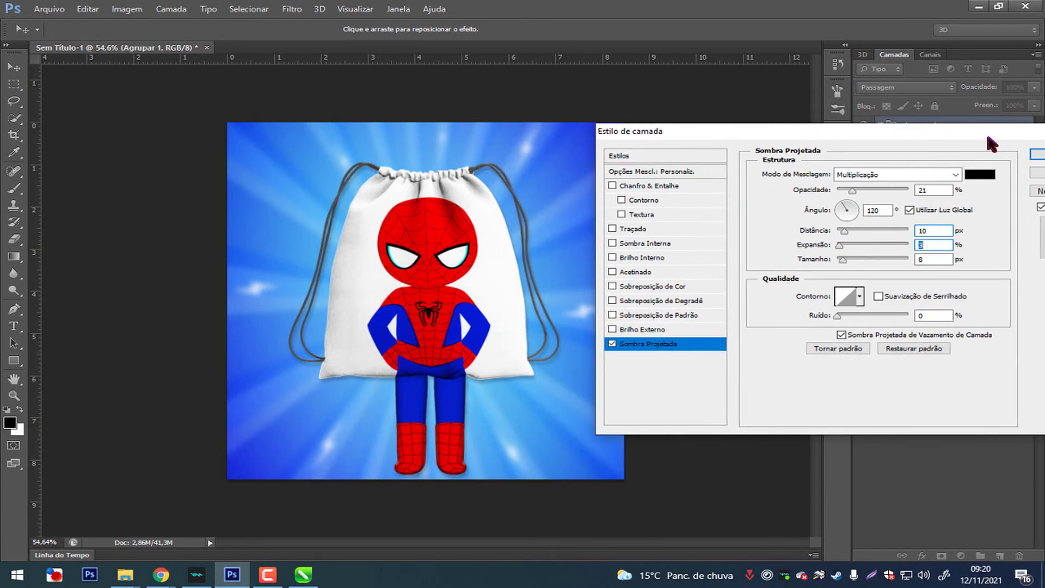
{"action": "left_click", "coordinate": [985, 144]}
- Export the mockup through Save for Web as a JPEG into the super heroi Mockup folder
{"action": "key", "text": "ctrl+alt+shift+s"}
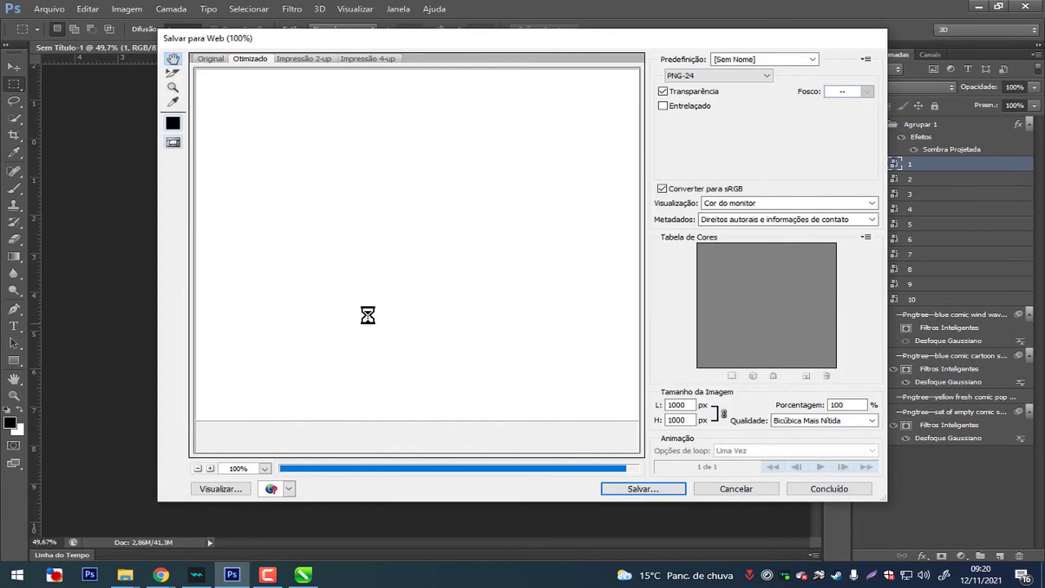
{"action": "left_click", "coordinate": [707, 75]}
{"action": "left_click", "coordinate": [702, 87]}
{"action": "left_click", "coordinate": [642, 488]}
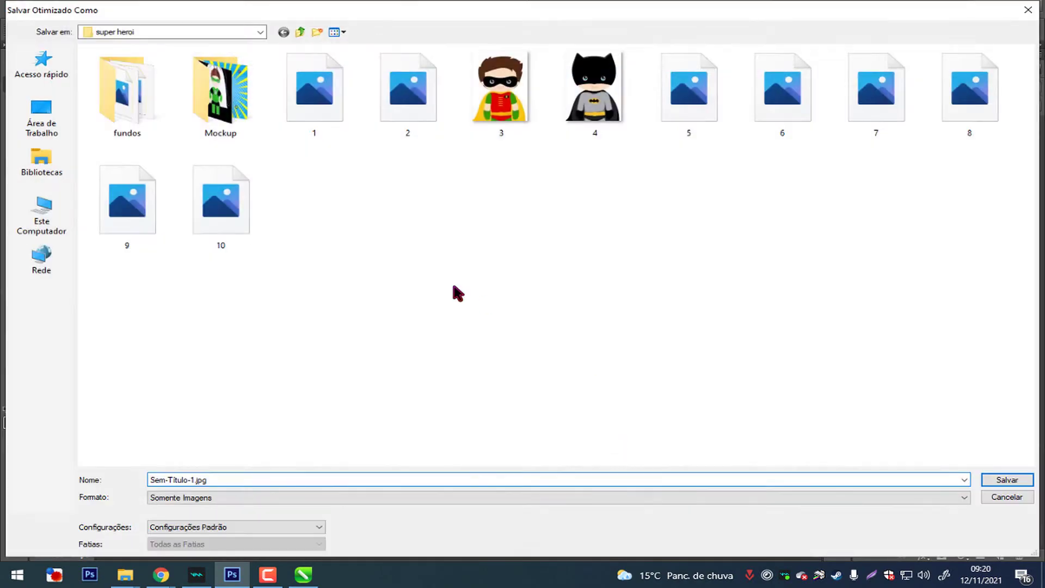
{"action": "left_click", "coordinate": [300, 32]}
{"action": "double_click", "coordinate": [222, 93]}
{"action": "left_click", "coordinate": [116, 84]}
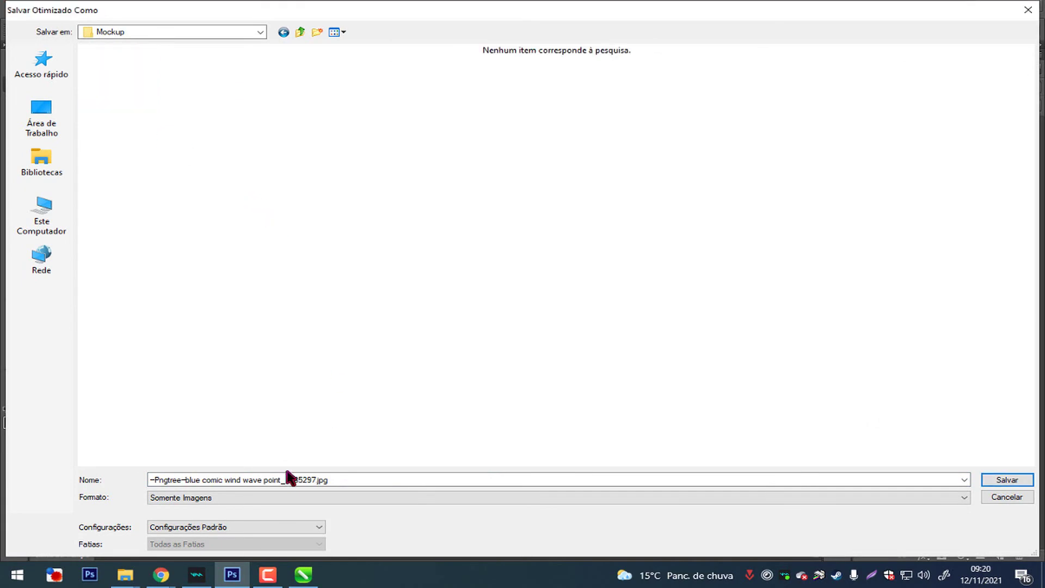
{"action": "key", "text": "Return"}
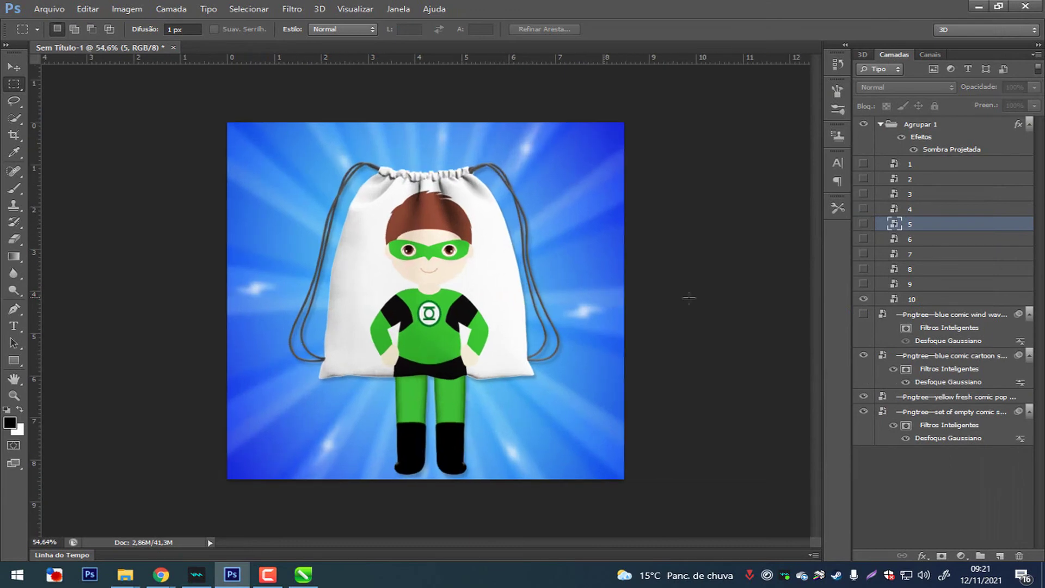
- Save the composition as 'mockup com fundo editável.psd' in Desktop > super heroi, then start a new document
{"action": "left_click", "coordinate": [49, 9]}
{"action": "left_click", "coordinate": [55, 158]}
{"action": "left_click", "coordinate": [42, 117]}
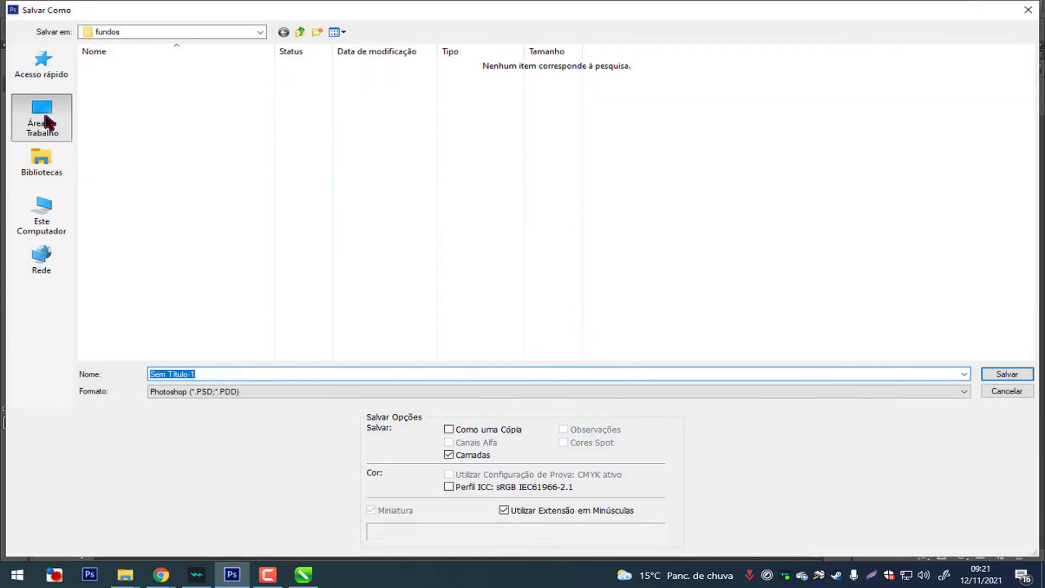
{"action": "left_click", "coordinate": [60, 75]}
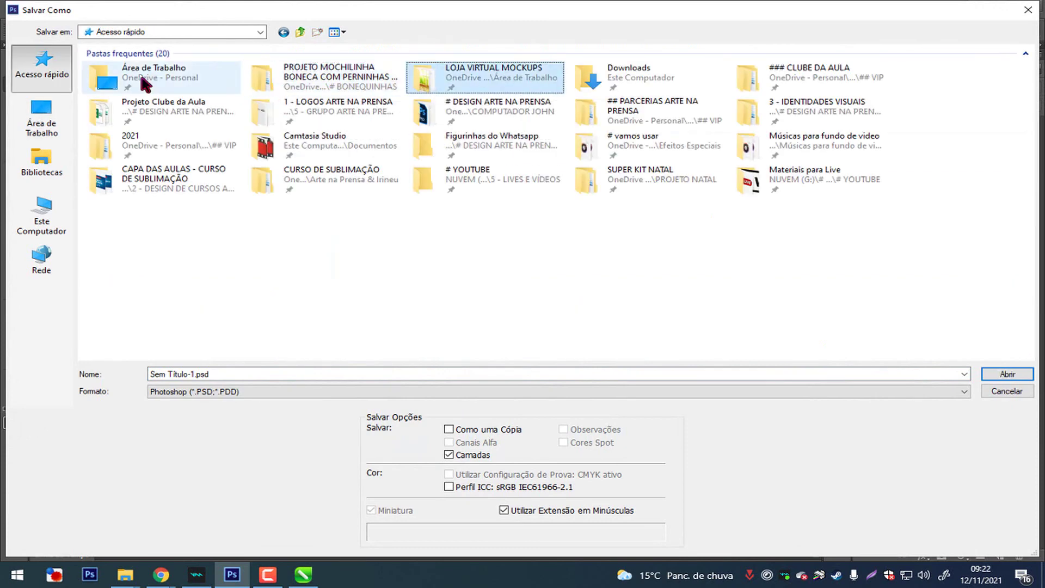
{"action": "left_click", "coordinate": [33, 119]}
{"action": "double_click", "coordinate": [174, 87]}
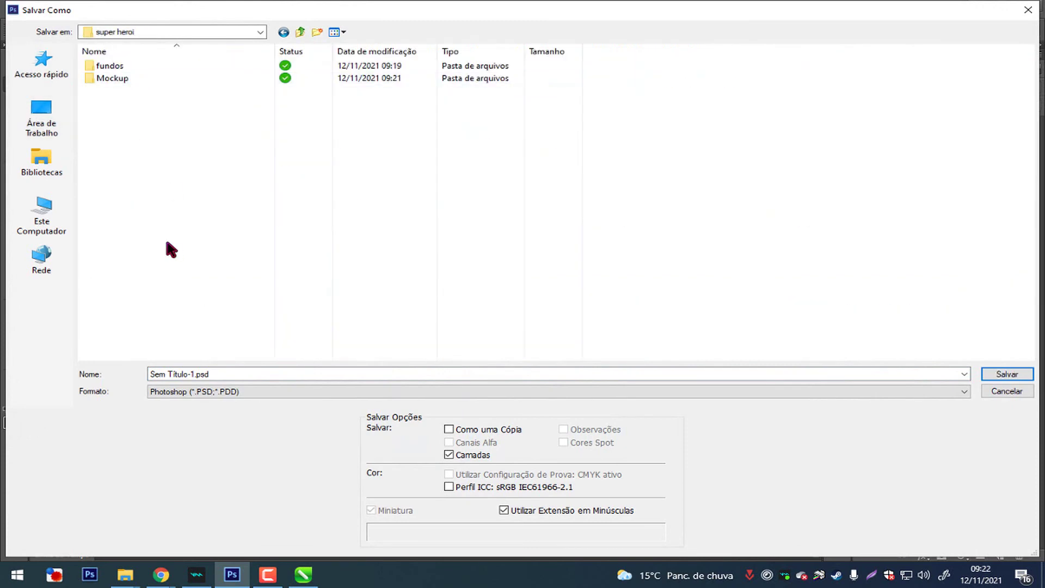
{"action": "type", "text": "mockup c"}
{"action": "type", "text": "ável"}
{"action": "key", "text": "Return"}
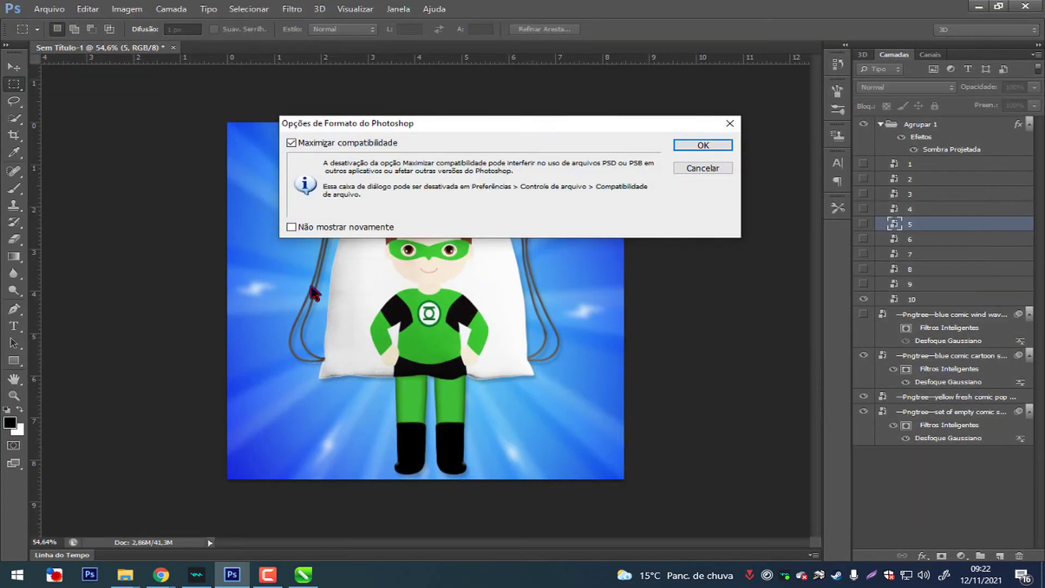
{"action": "key", "text": "Return"}
{"action": "left_click", "coordinate": [49, 9]}
{"action": "left_click", "coordinate": [54, 22]}
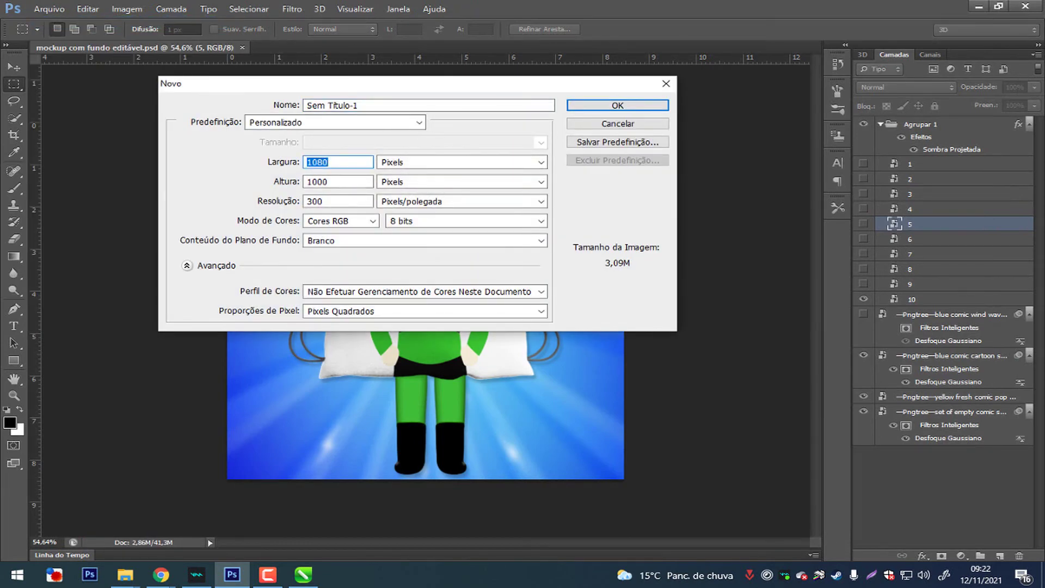
- Search 'tamanho stories' and create a new 1080 × 1920 px document
{"action": "left_click", "coordinate": [161, 575]}
{"action": "left_click", "coordinate": [880, 12]}
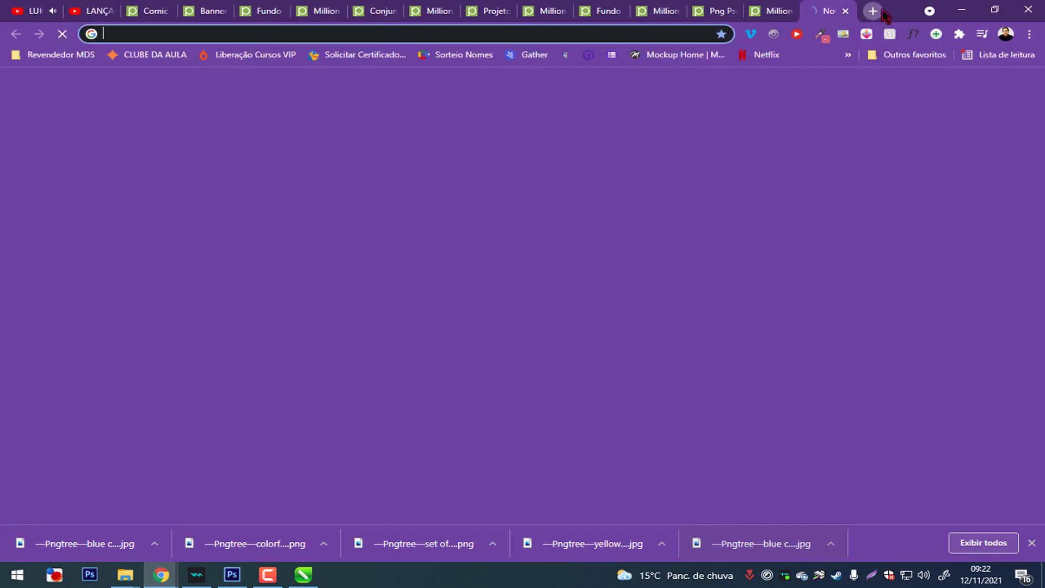
{"action": "type", "text": "tamanho stories"}
{"action": "key", "text": "Return"}
{"action": "key", "text": "alt+Tab"}
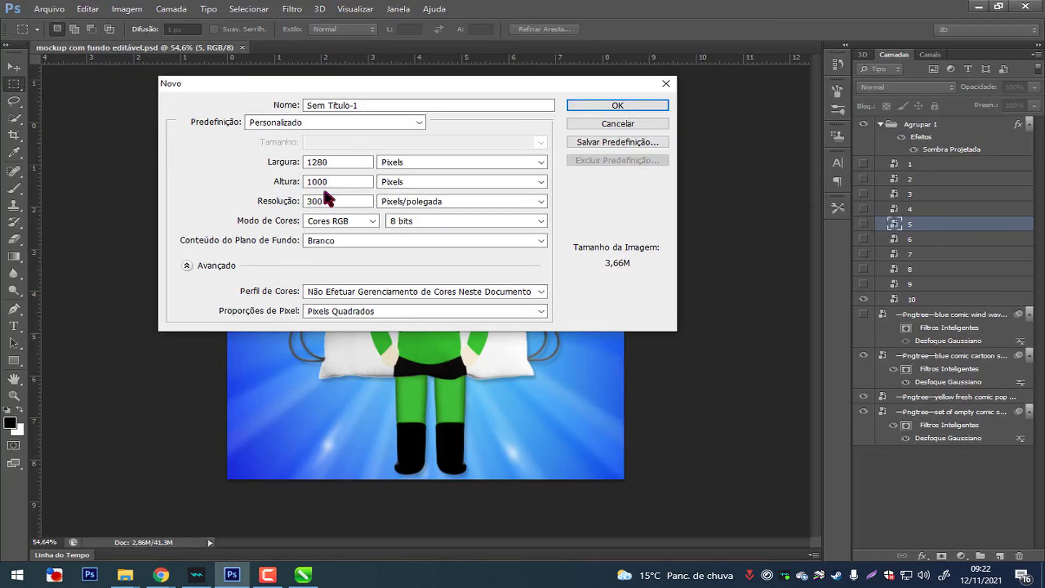
{"action": "key", "text": "alt+Tab"}
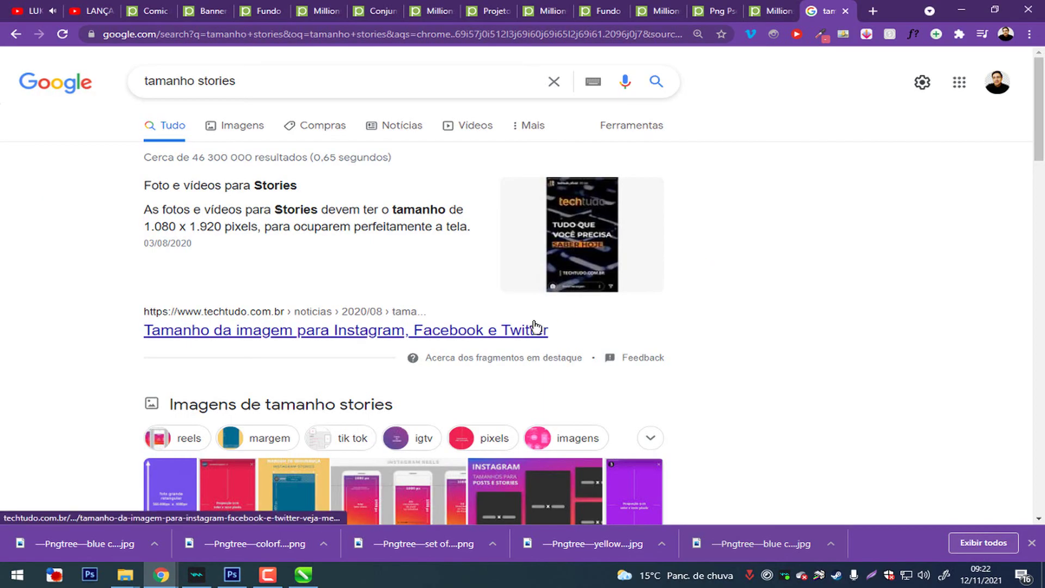
{"action": "key", "text": "alt+Tab"}
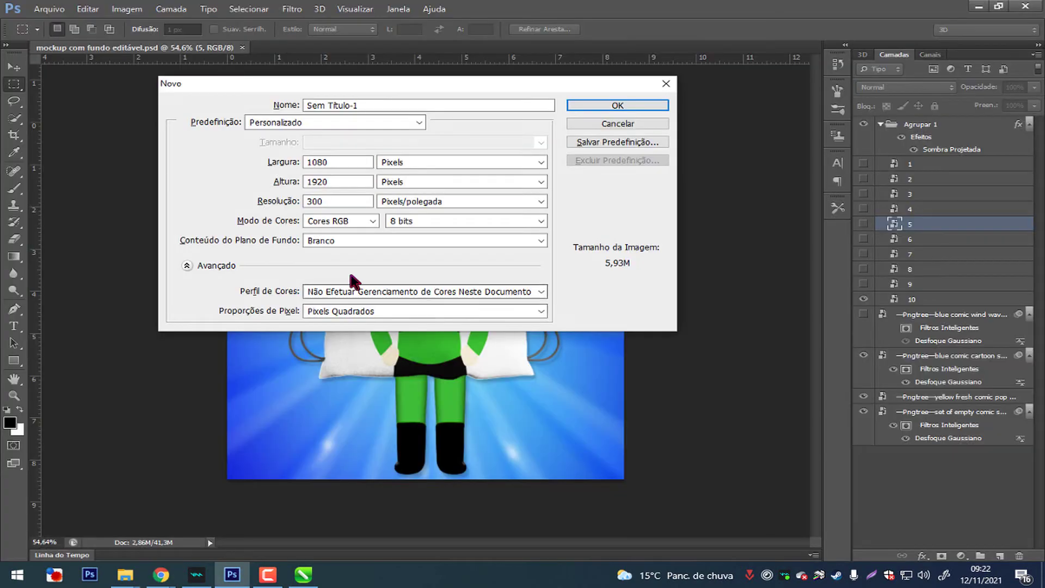
{"action": "key", "text": "Return"}
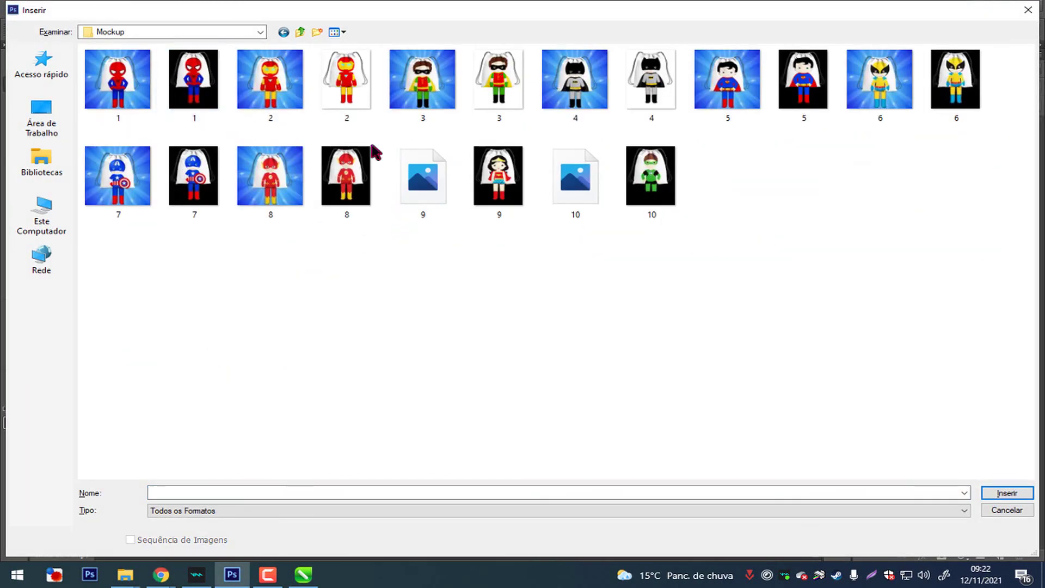